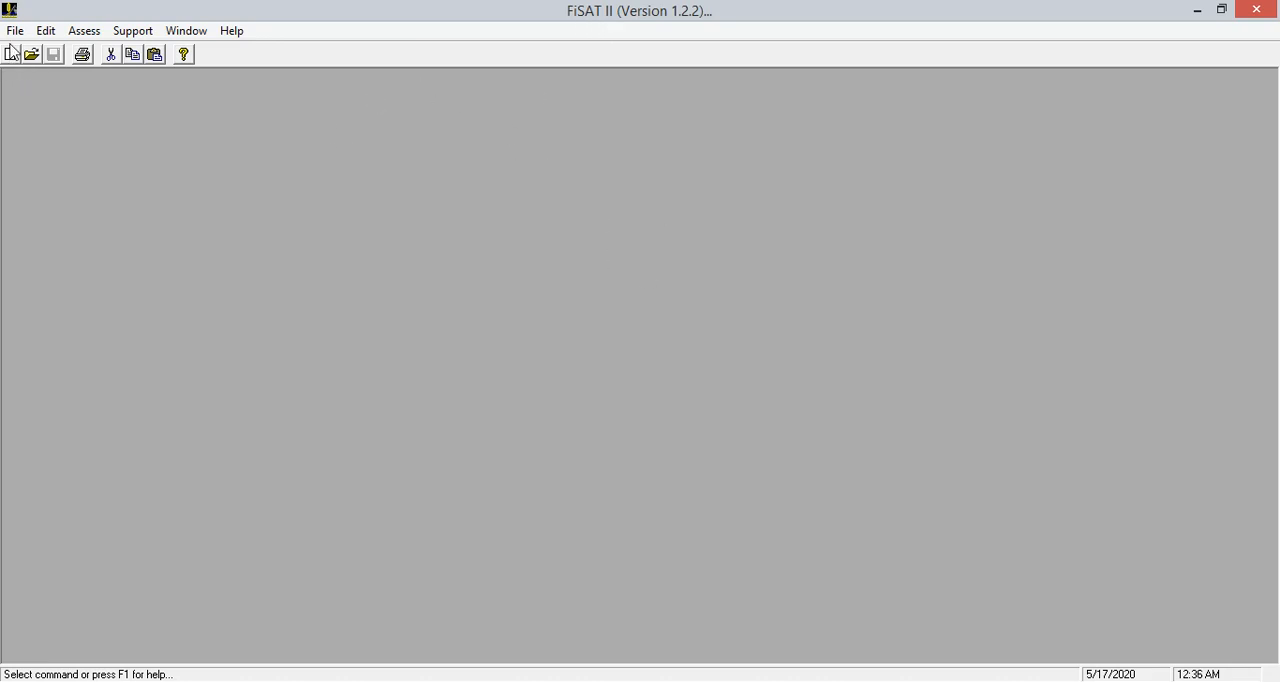
Create a new grouped length frequencies file named example.lfq in the SACHINANDAN drive, replacing the existing file
{"action": "left_click", "coordinate": [15, 36]}
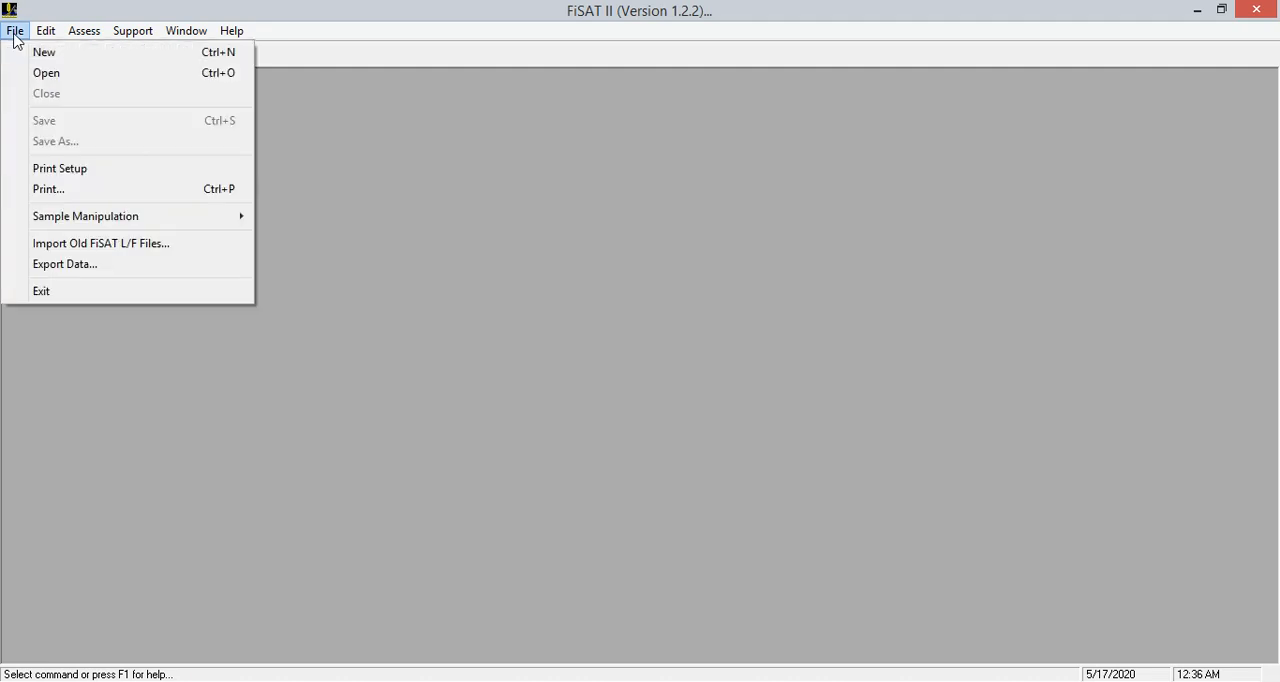
{"action": "left_click", "coordinate": [45, 52]}
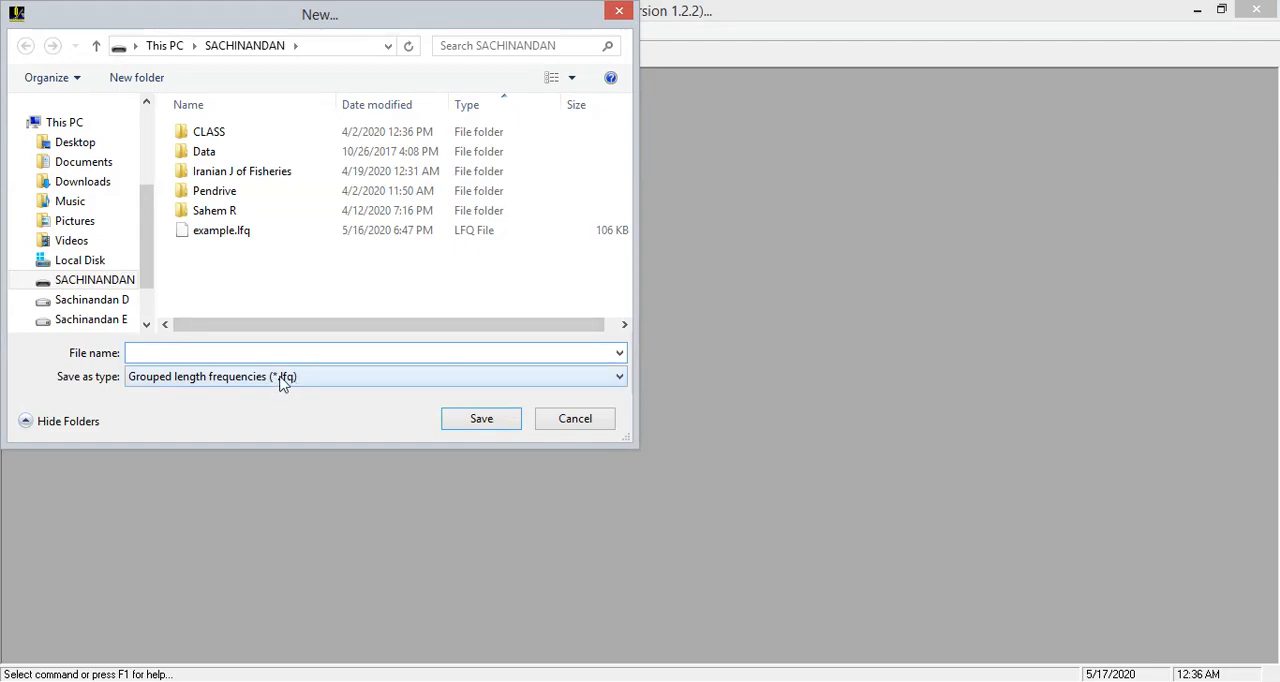
{"action": "left_click", "coordinate": [232, 232]}
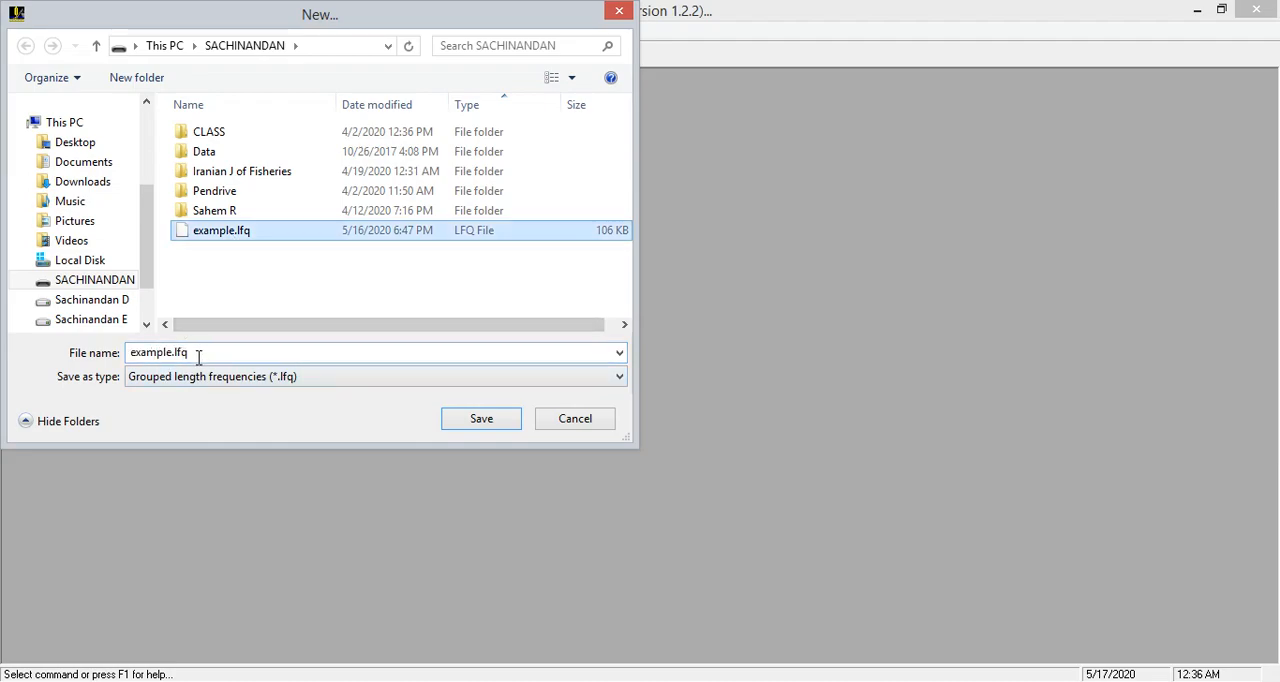
{"action": "left_click", "coordinate": [478, 425]}
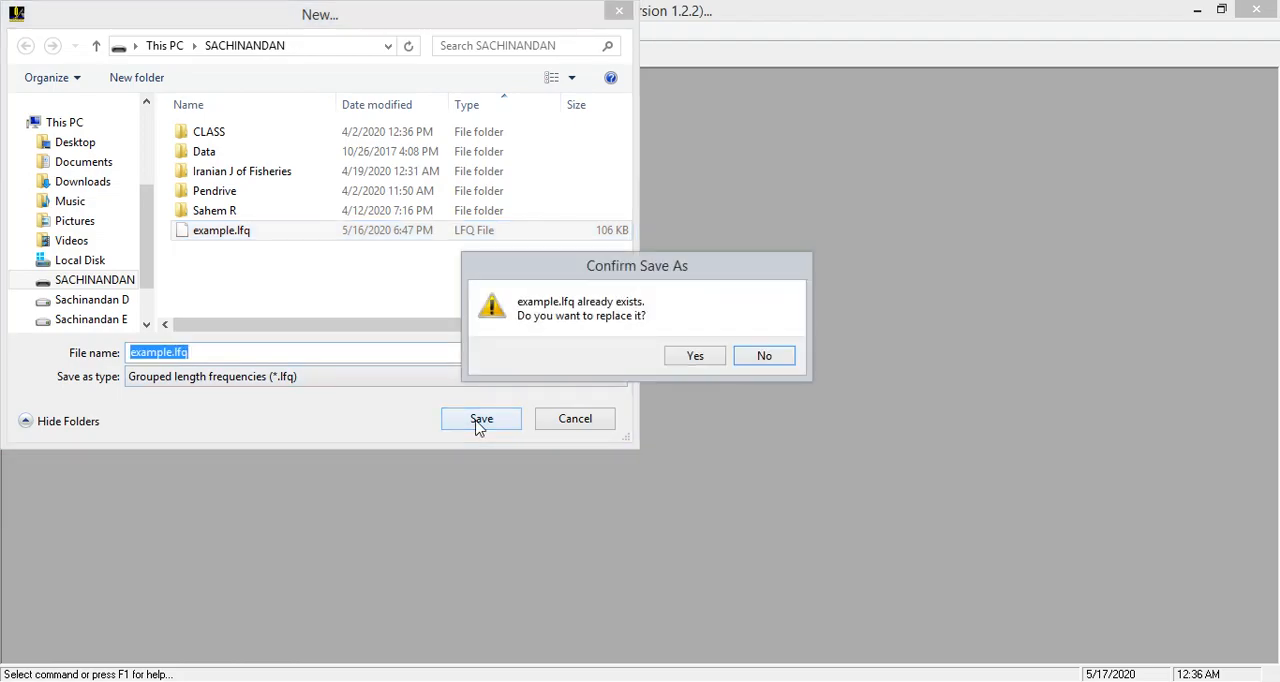
{"action": "left_click", "coordinate": [688, 358]}
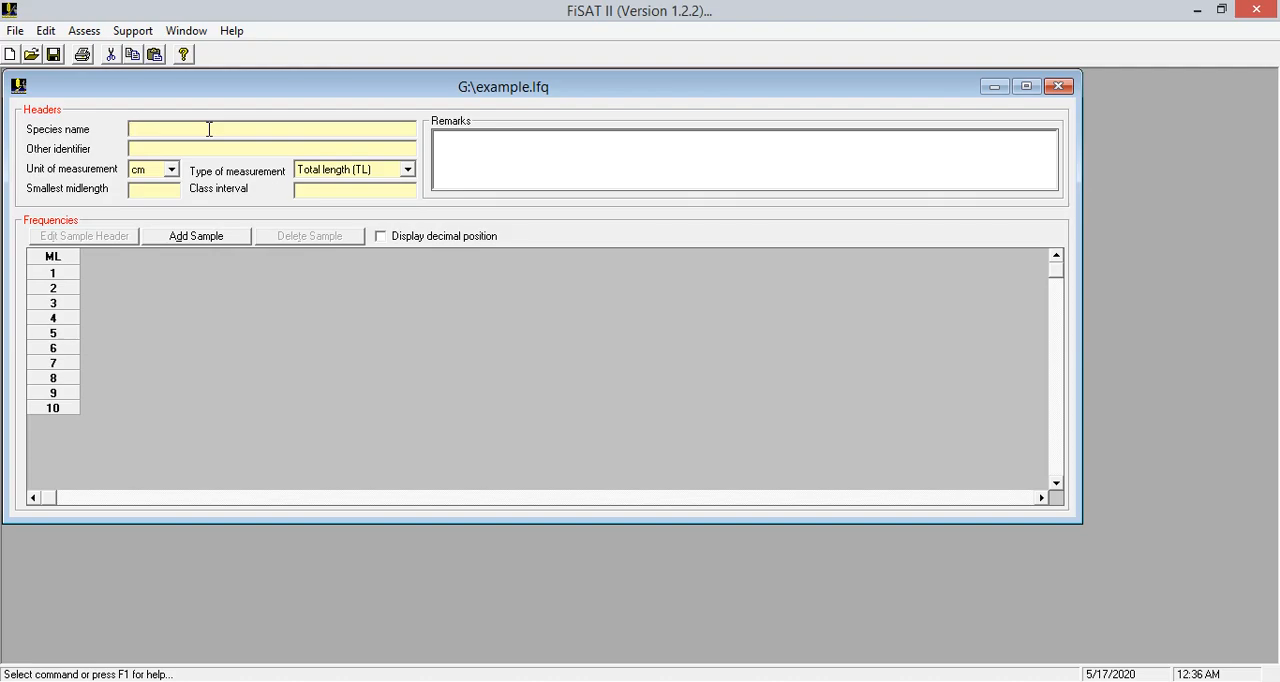
Enter Sardinella longiceps as the species name in the file headers
{"action": "type", "text": "Sardil"}
{"action": "key", "text": "BackSpace"}
{"action": "key", "text": "BackSpace"}
{"action": "type", "text": "nella longiceps"}
Set the unit of measurement to mm and the type of measurement to Total length (TL)
{"action": "left_click", "coordinate": [172, 170]}
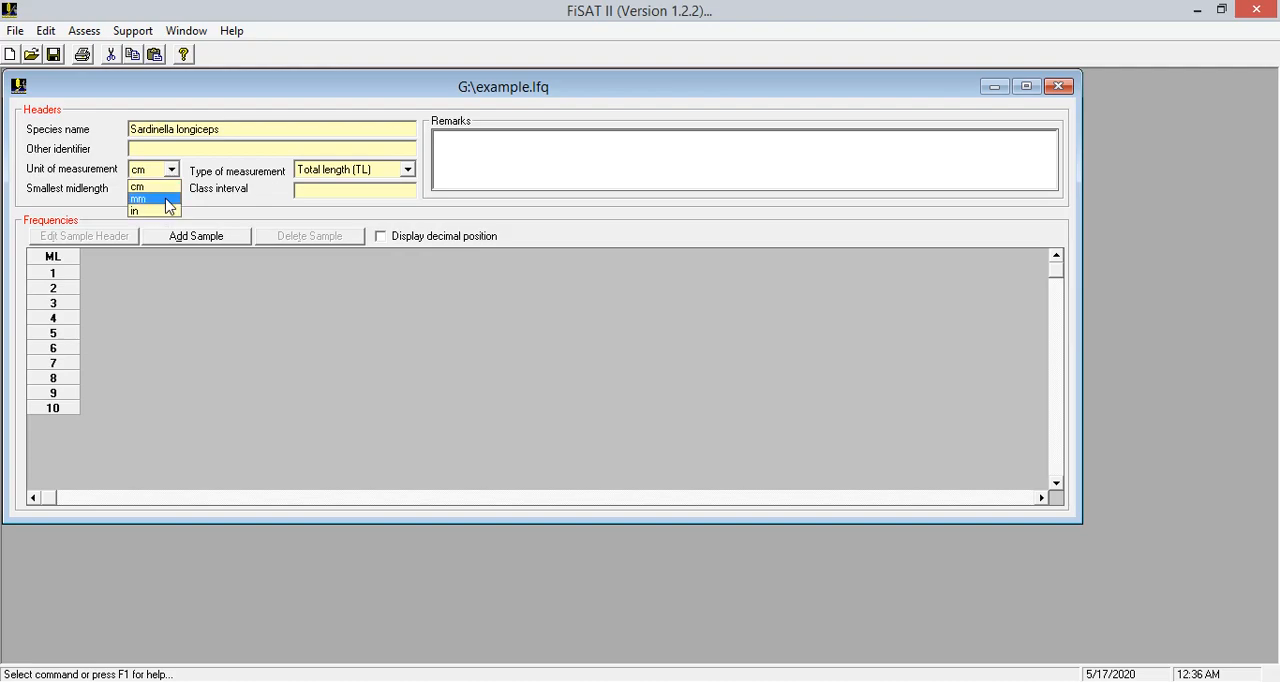
{"action": "left_click", "coordinate": [167, 199]}
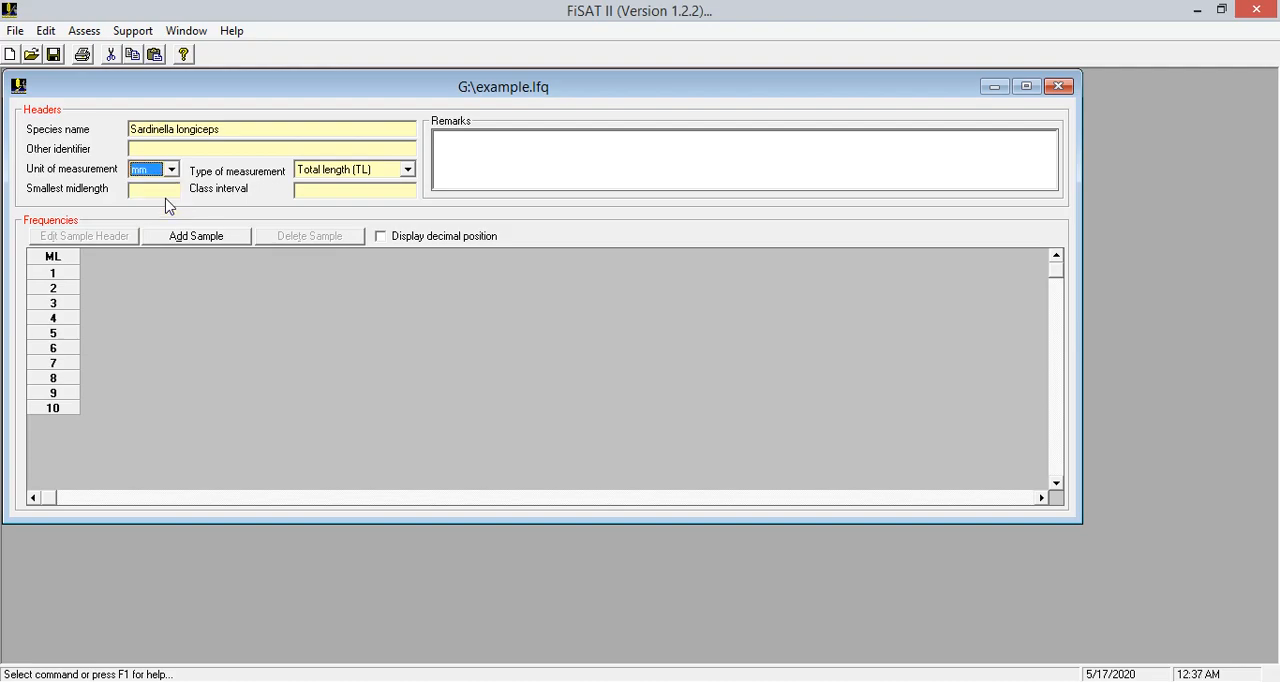
{"action": "left_click", "coordinate": [408, 172]}
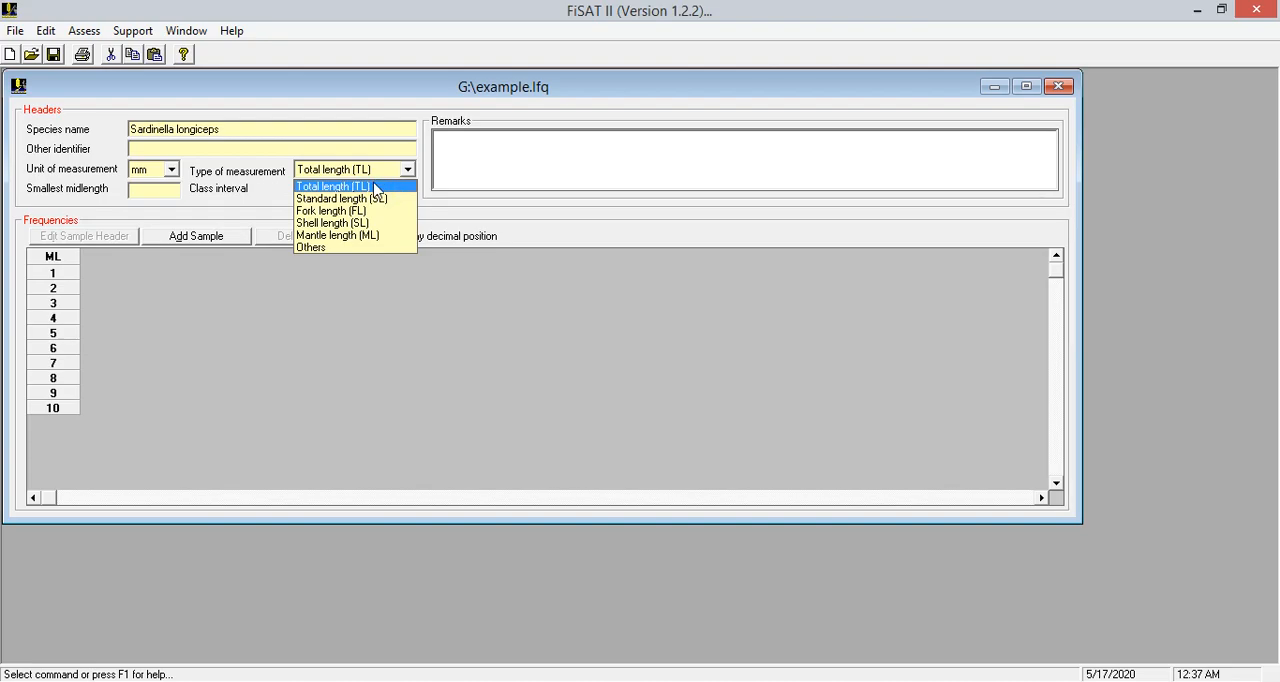
{"action": "left_click", "coordinate": [377, 188]}
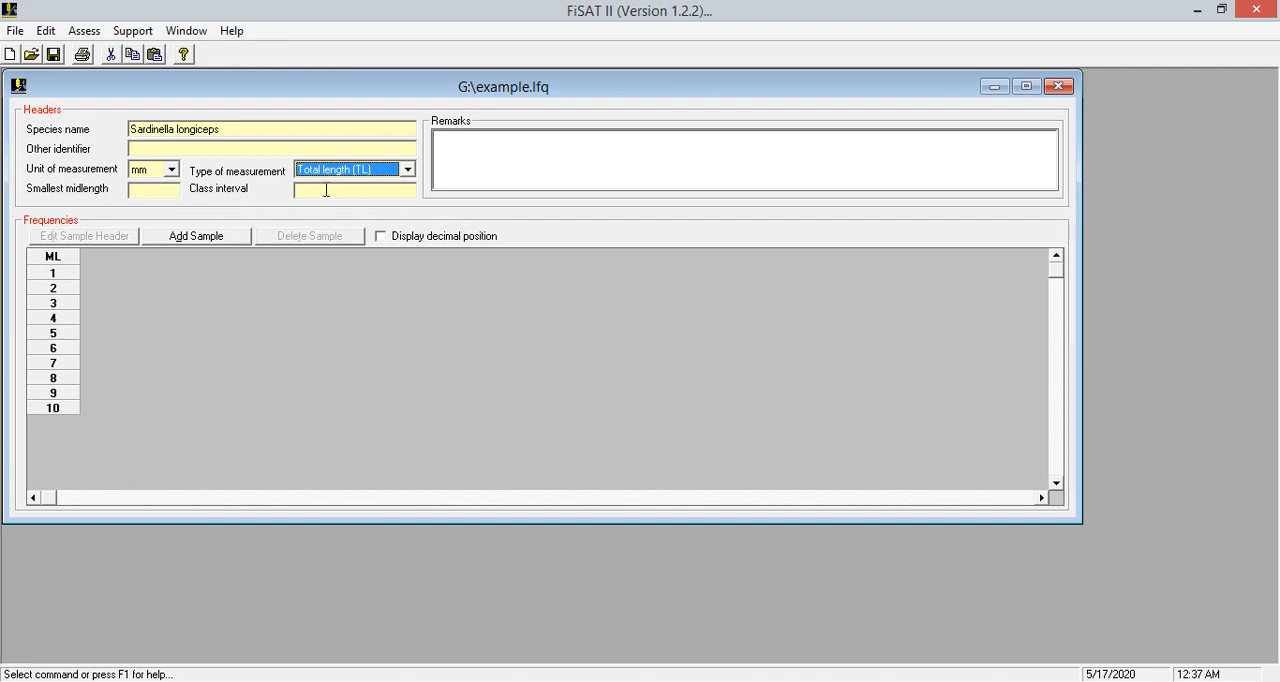
Check the length classes in the Excel data sheet, then set the smallest midlength to 121 and the class interval to 10
{"action": "left_click", "coordinate": [299, 604]}
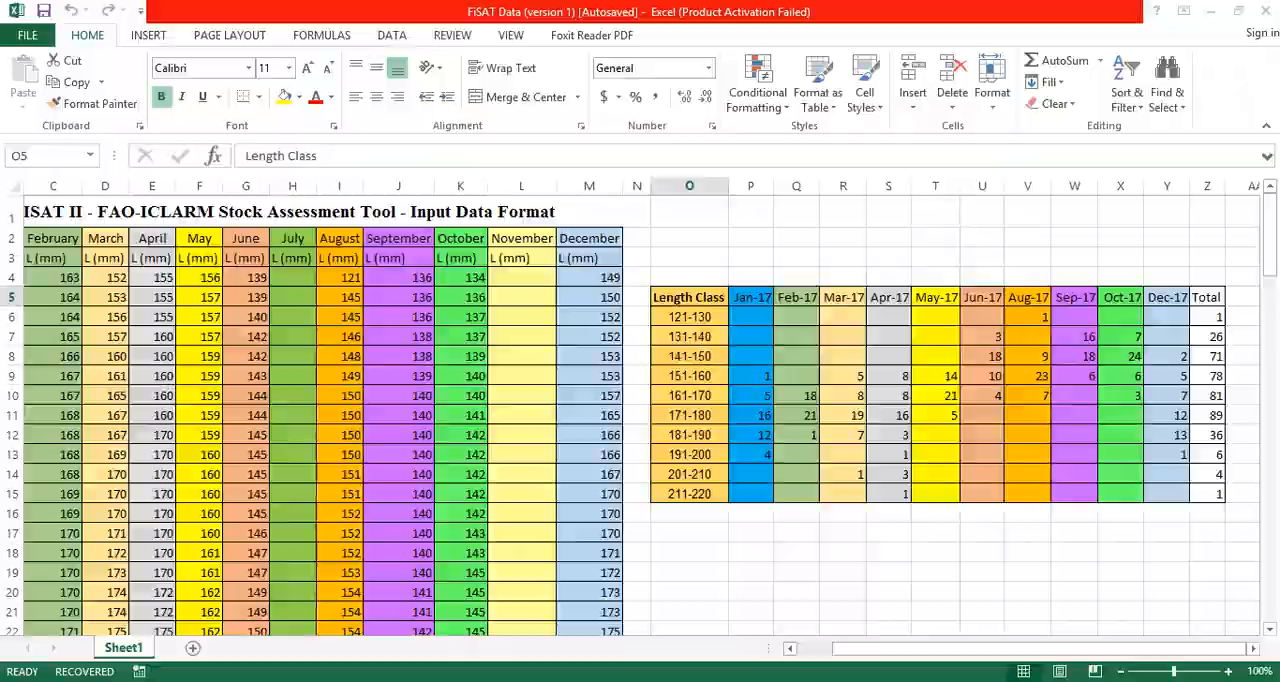
{"action": "key", "text": "alt+Tab"}
{"action": "left_click", "coordinate": [145, 190]}
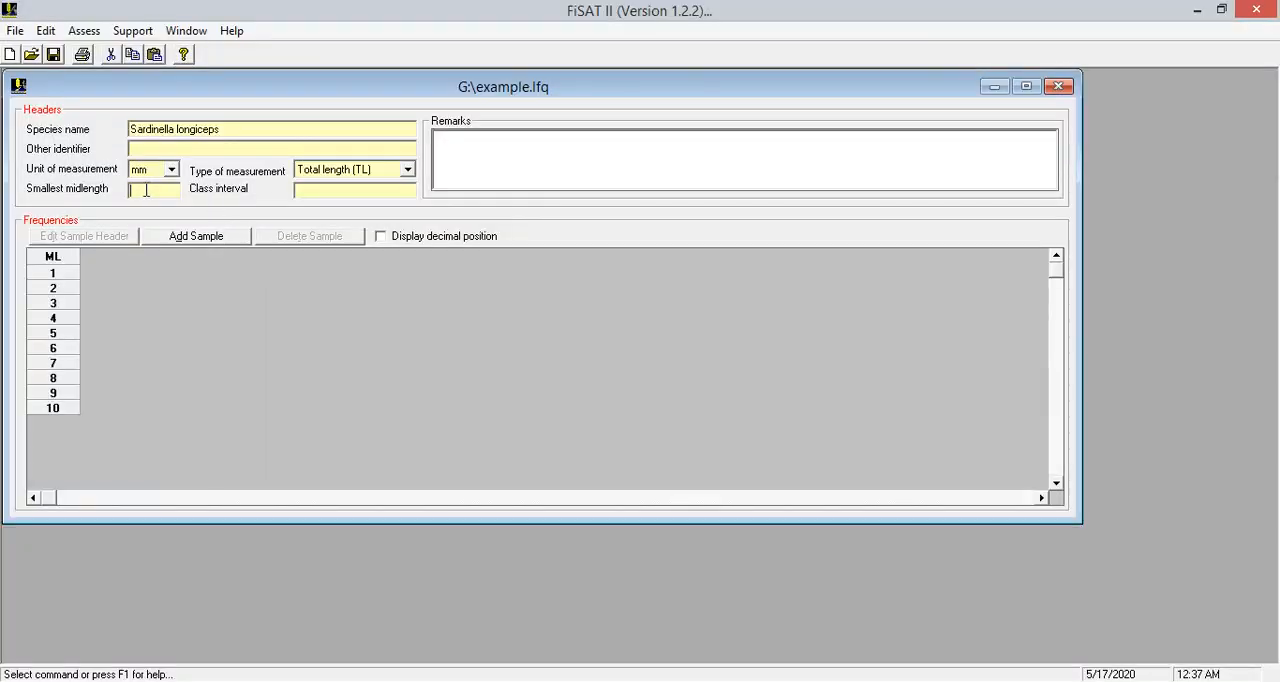
{"action": "type", "text": "121"}
{"action": "type", "text": "10"}
Add the first sample with sampling day 5, month 1, year 2017 and sex set to unknown
{"action": "left_click", "coordinate": [218, 243]}
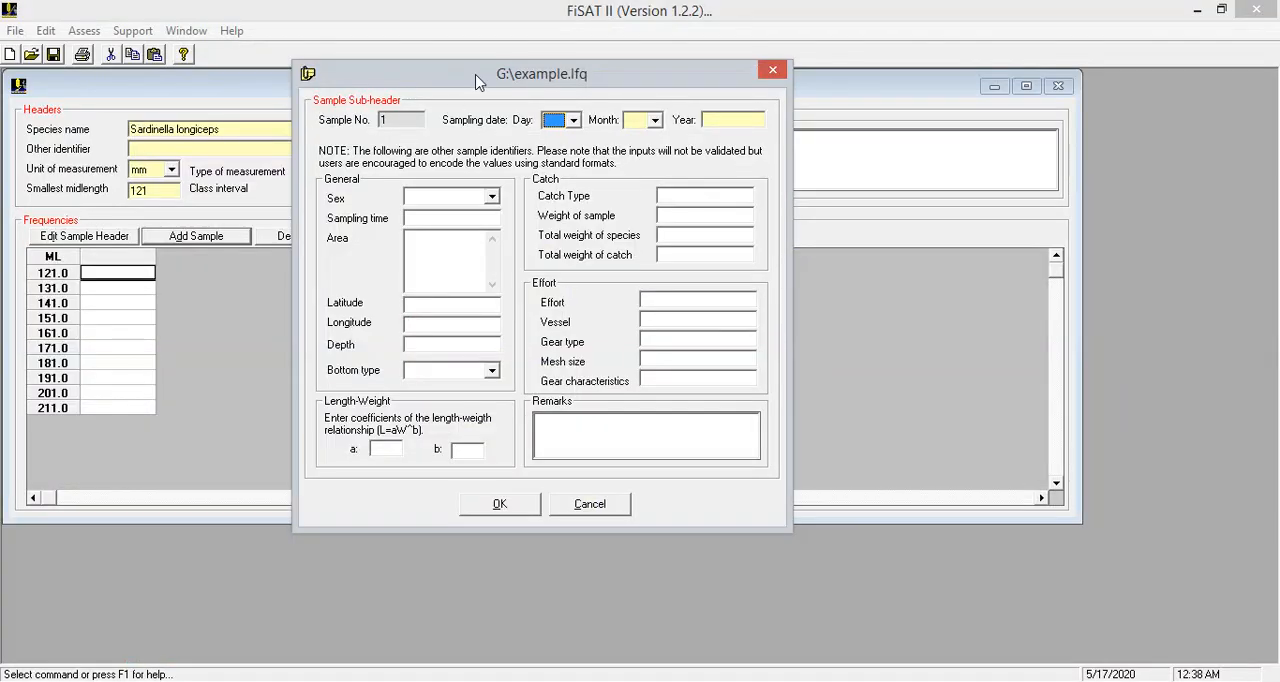
{"action": "left_click", "coordinate": [574, 120]}
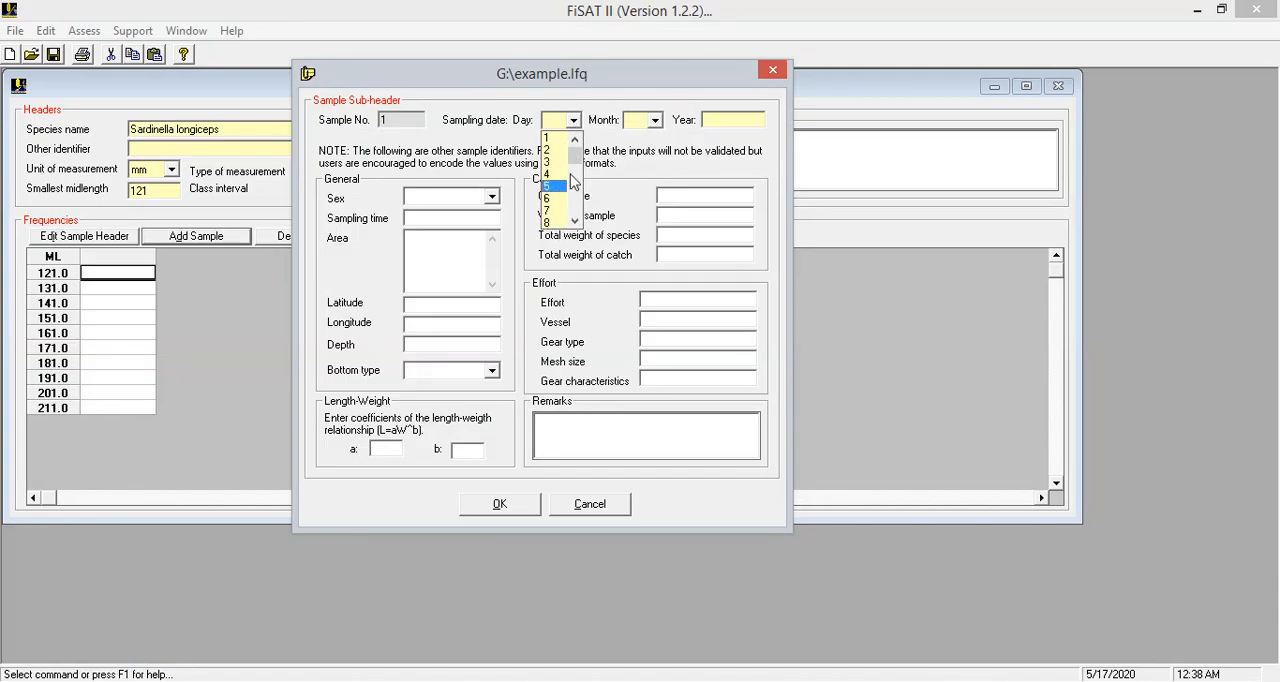
{"action": "left_click_drag", "start_coordinate": [574, 156], "coordinate": [590, 160]}
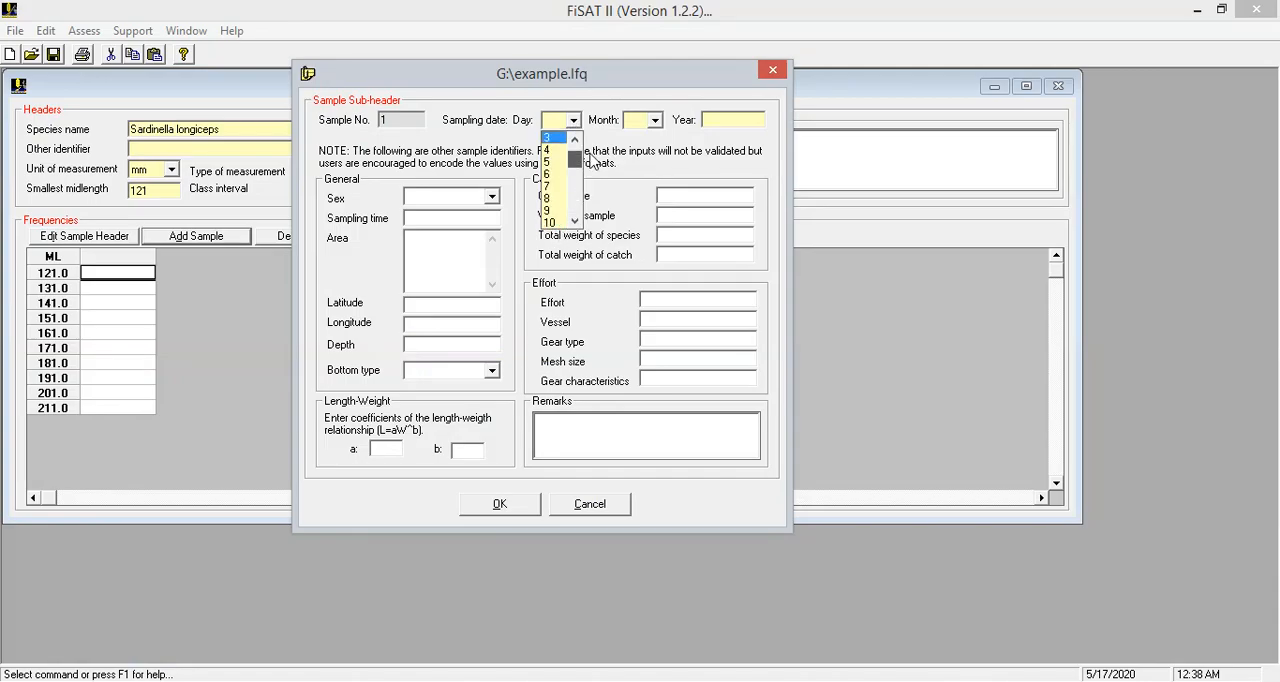
{"action": "left_click", "coordinate": [552, 185]}
{"action": "left_click", "coordinate": [655, 121]}
{"action": "left_click", "coordinate": [645, 135]}
{"action": "left_click", "coordinate": [717, 120]}
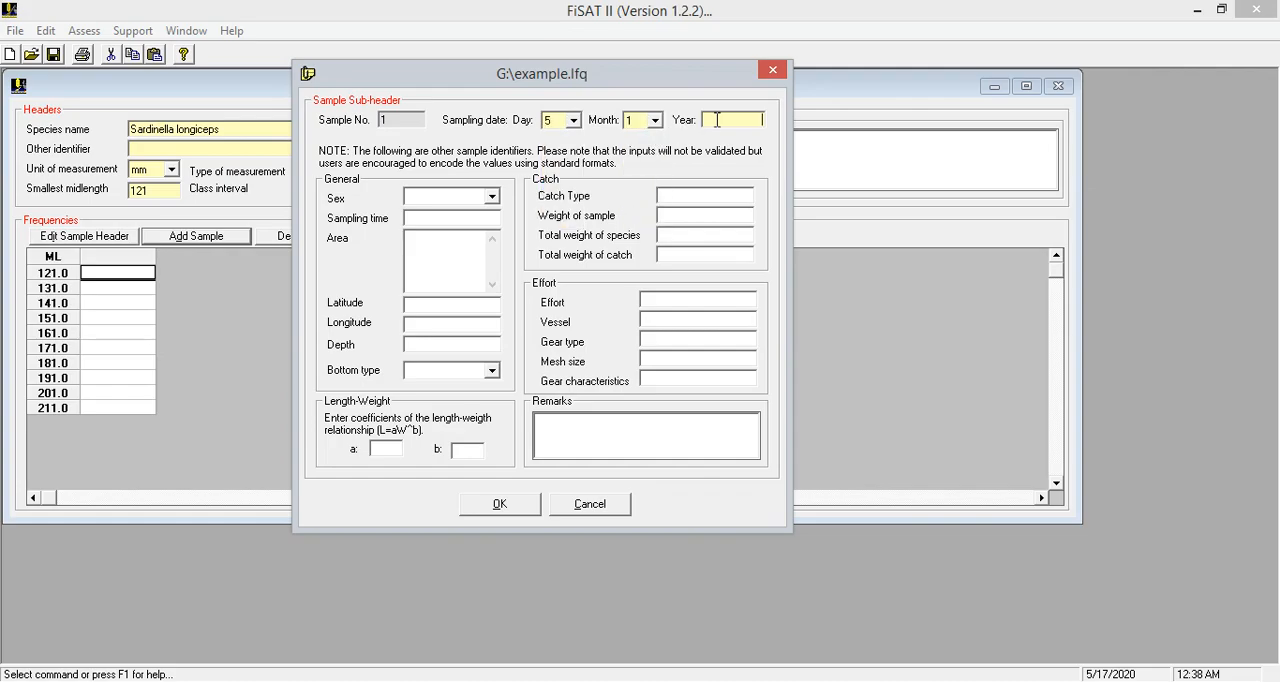
{"action": "type", "text": "2017"}
{"action": "left_click", "coordinate": [491, 197]}
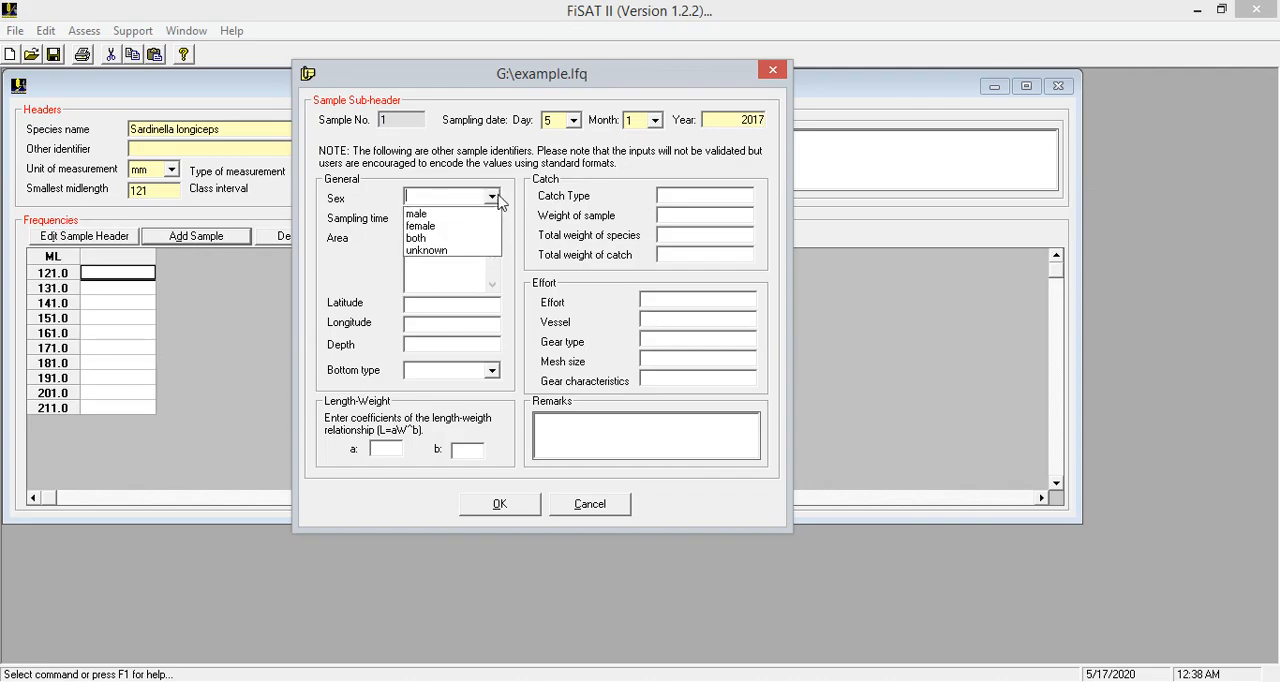
{"action": "left_click", "coordinate": [451, 250]}
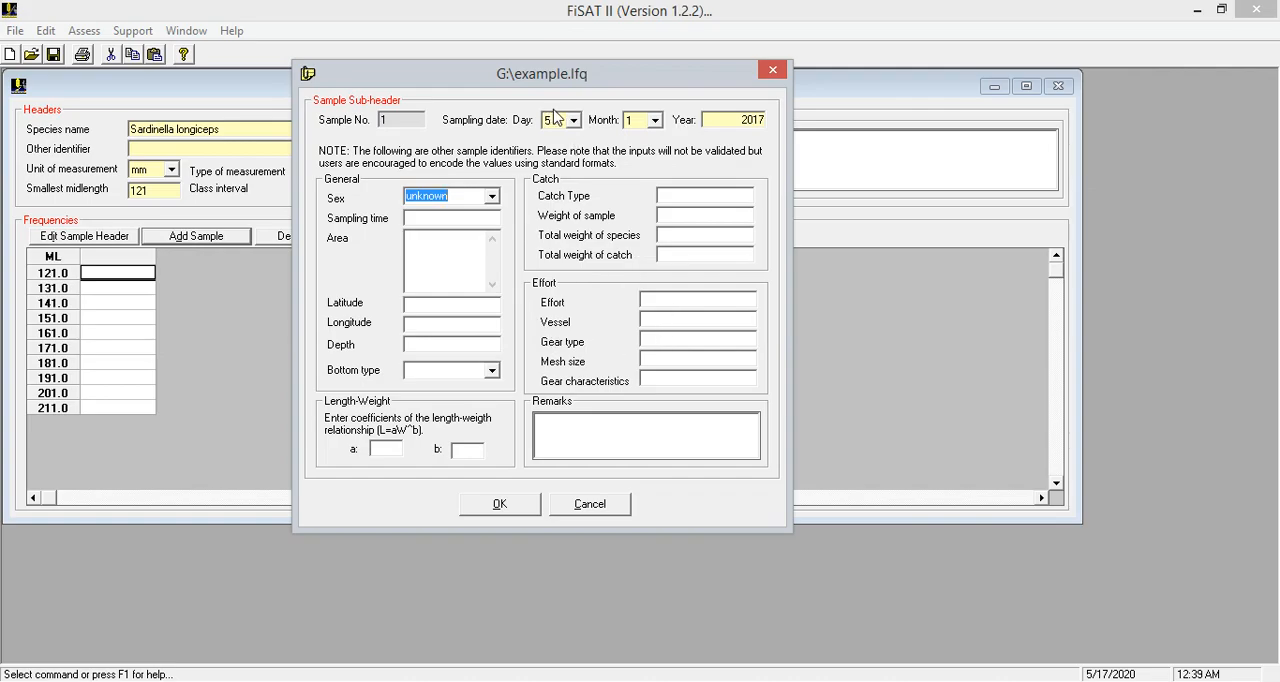
{"action": "left_click", "coordinate": [500, 504]}
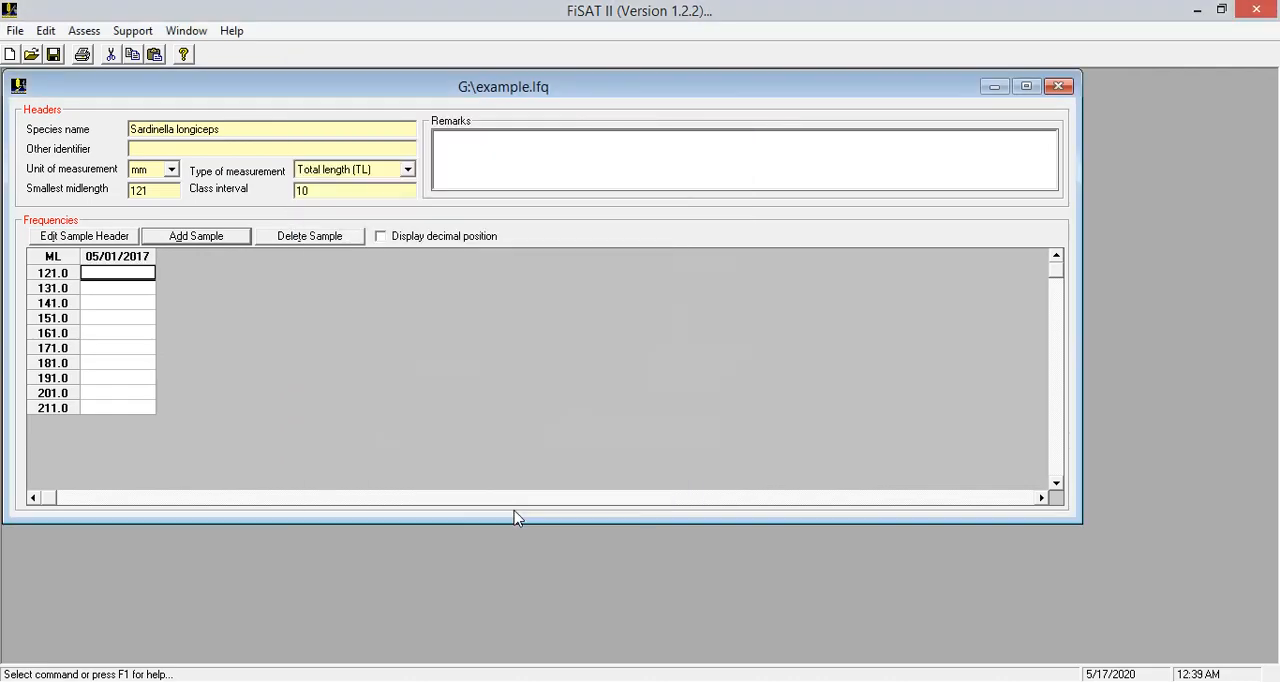
Add a second sample with sampling day 7, month 2, year 2017
{"action": "left_click", "coordinate": [196, 236]}
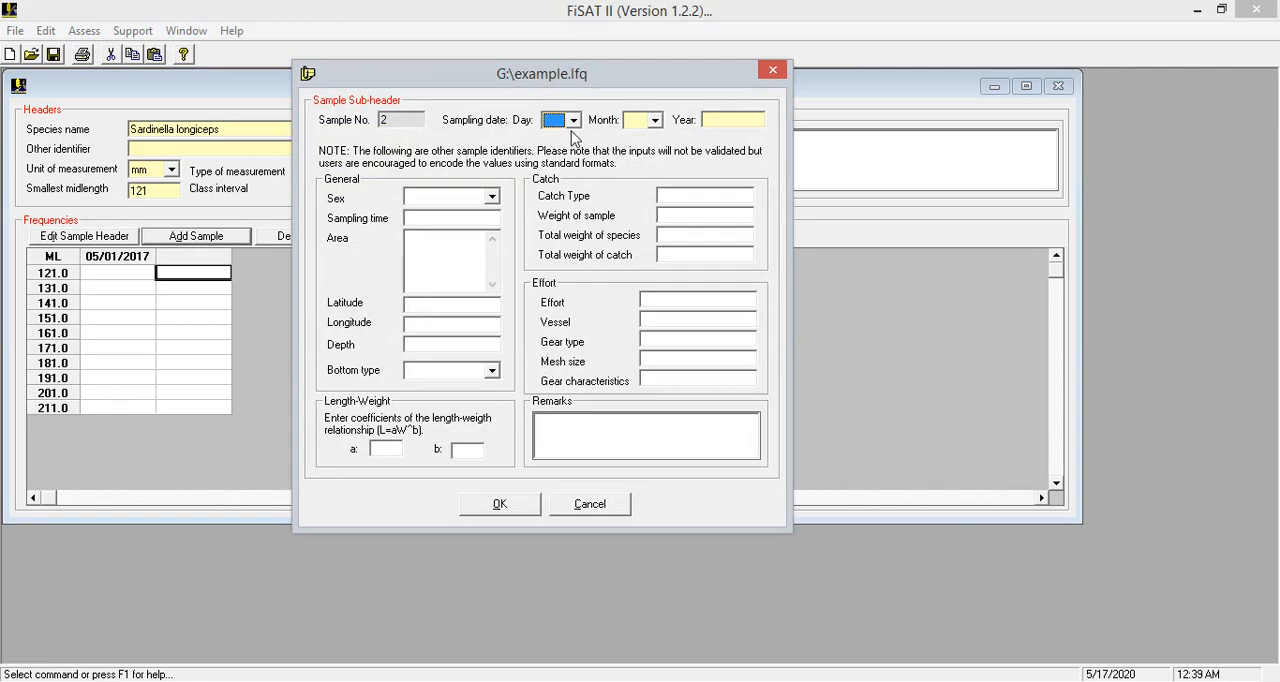
{"action": "left_click", "coordinate": [573, 120]}
{"action": "left_click", "coordinate": [551, 211]}
{"action": "left_click", "coordinate": [655, 120]}
{"action": "left_click", "coordinate": [641, 152]}
{"action": "left_click", "coordinate": [740, 120]}
{"action": "type", "text": "2017"}
{"action": "left_click", "coordinate": [496, 503]}
Add a third sample with sampling day 6, month 3, year 2017
{"action": "left_click", "coordinate": [200, 236]}
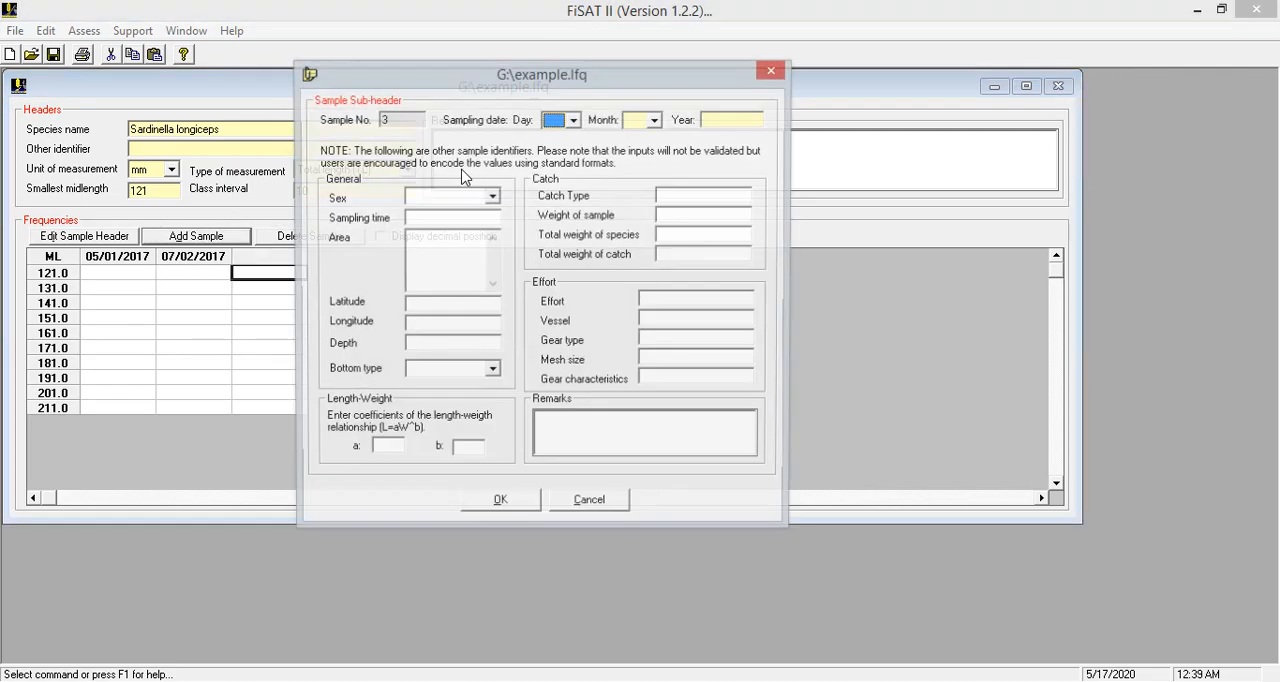
{"action": "left_click", "coordinate": [573, 120]}
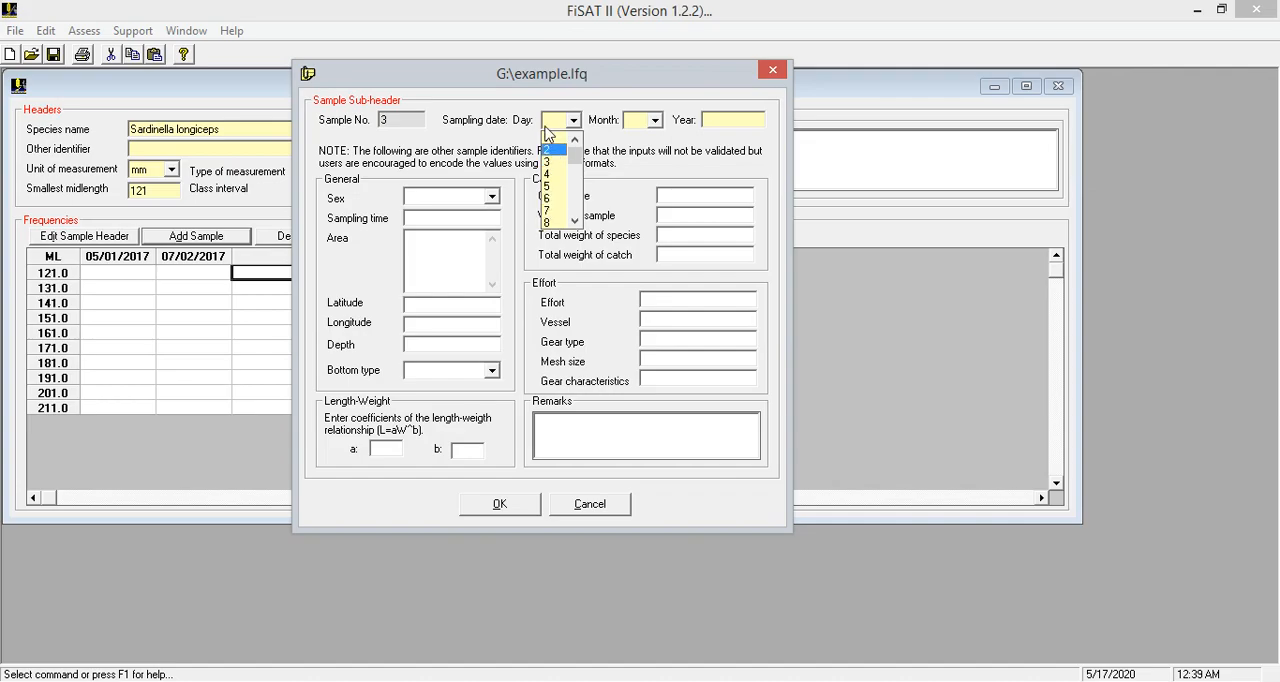
{"action": "left_click", "coordinate": [556, 198]}
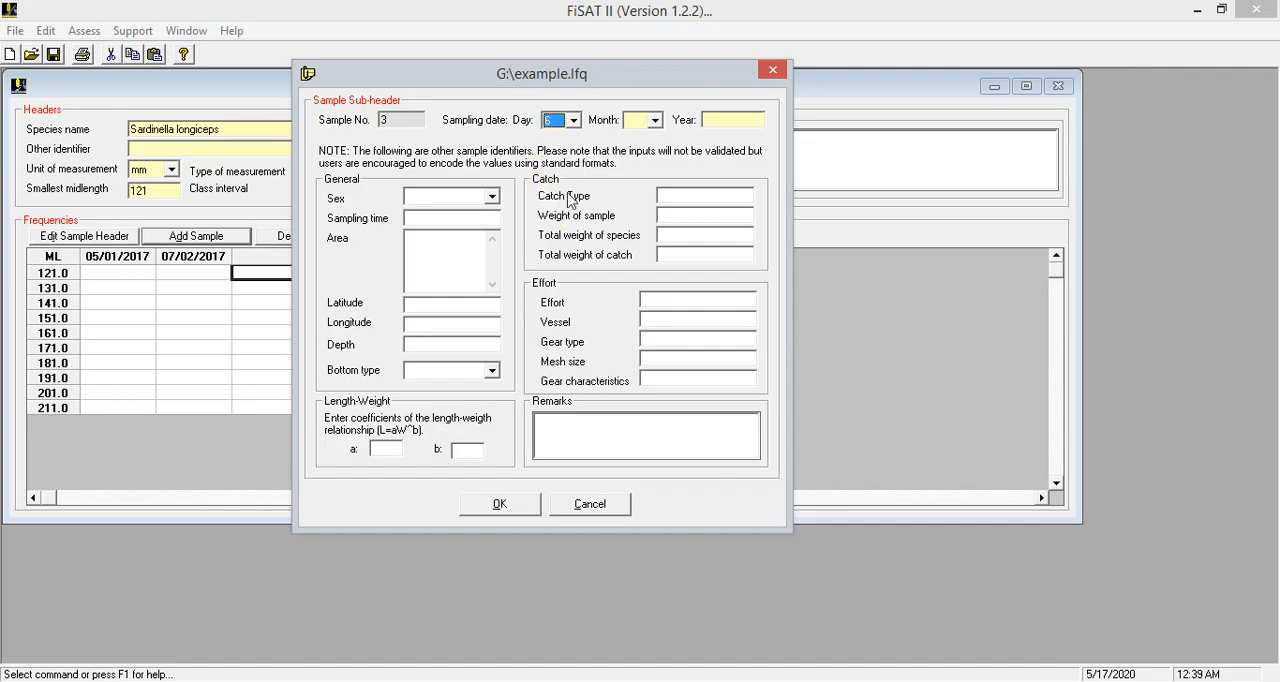
{"action": "left_click", "coordinate": [655, 121]}
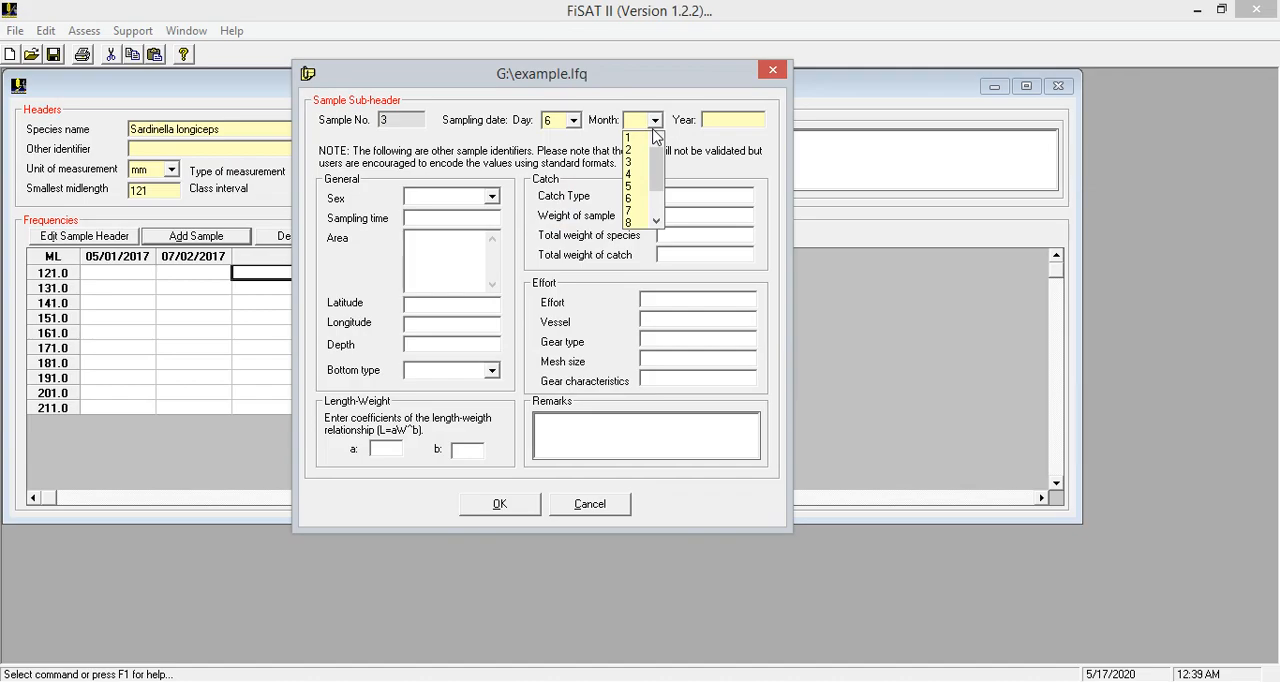
{"action": "left_click", "coordinate": [641, 151]}
{"action": "left_click", "coordinate": [655, 121]}
{"action": "left_click", "coordinate": [641, 166]}
{"action": "left_click", "coordinate": [724, 120]}
{"action": "type", "text": "2017"}
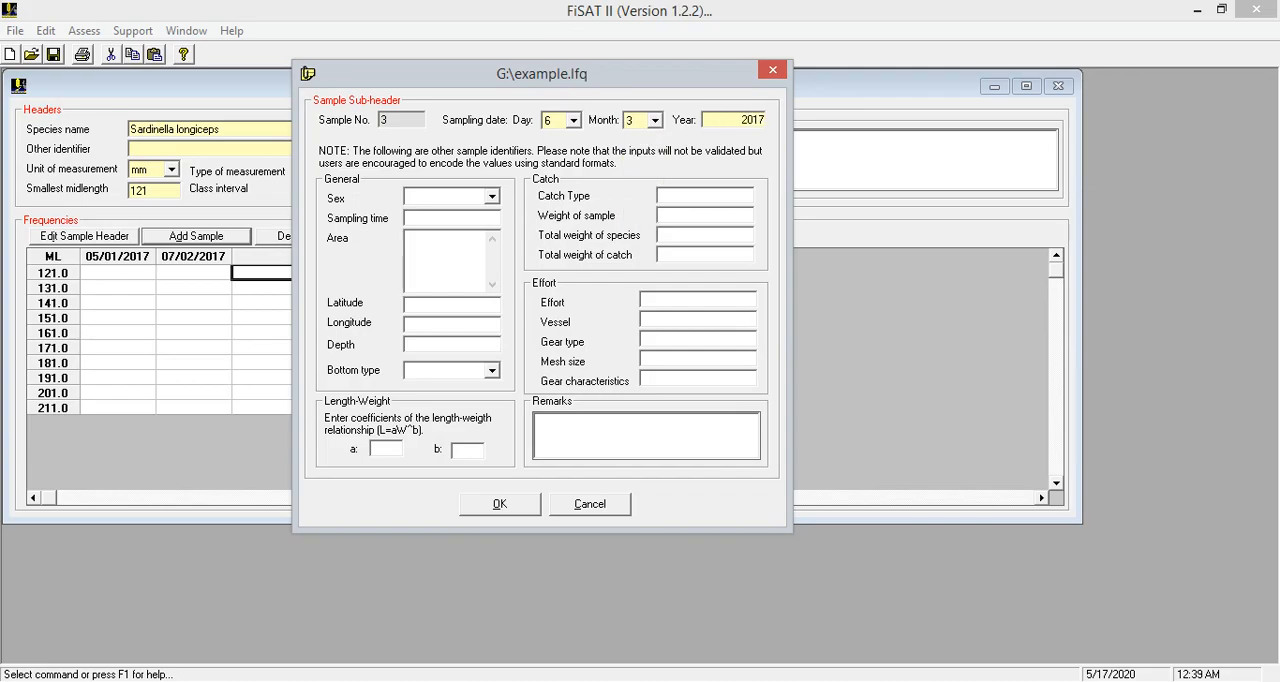
{"action": "left_click", "coordinate": [497, 503]}
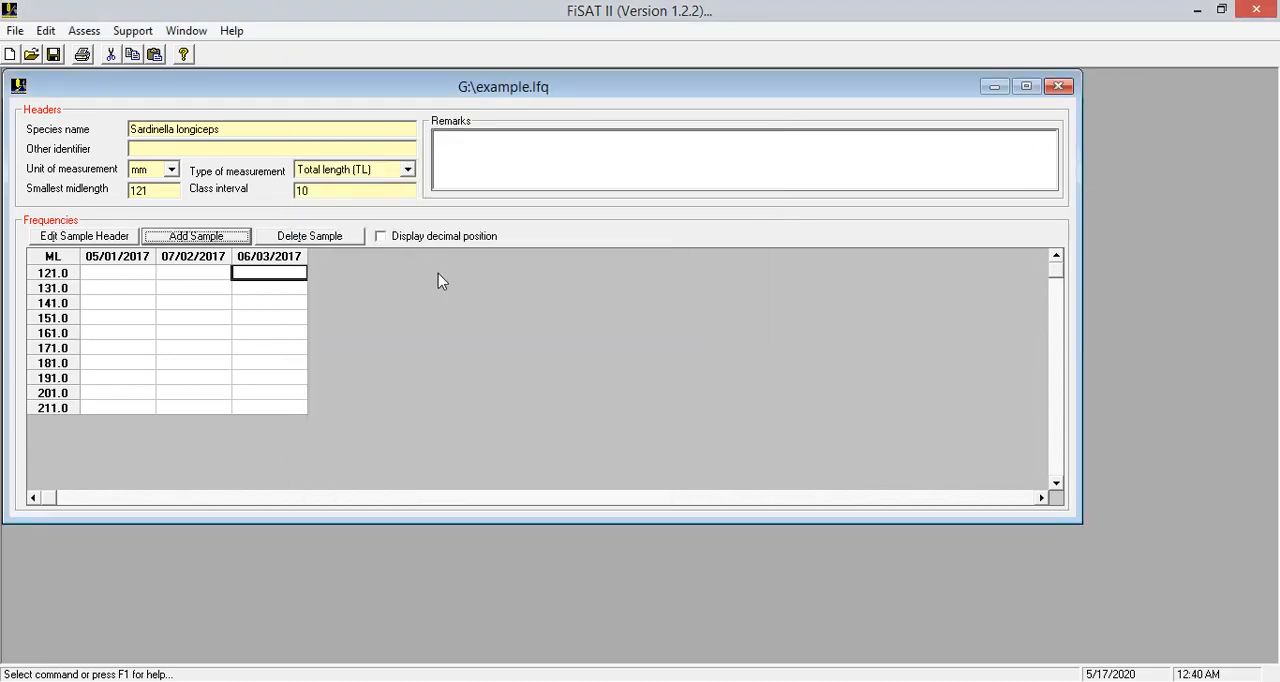
Add a fourth sample with sampling day 8, month 4, year 2017
{"action": "left_click", "coordinate": [242, 240]}
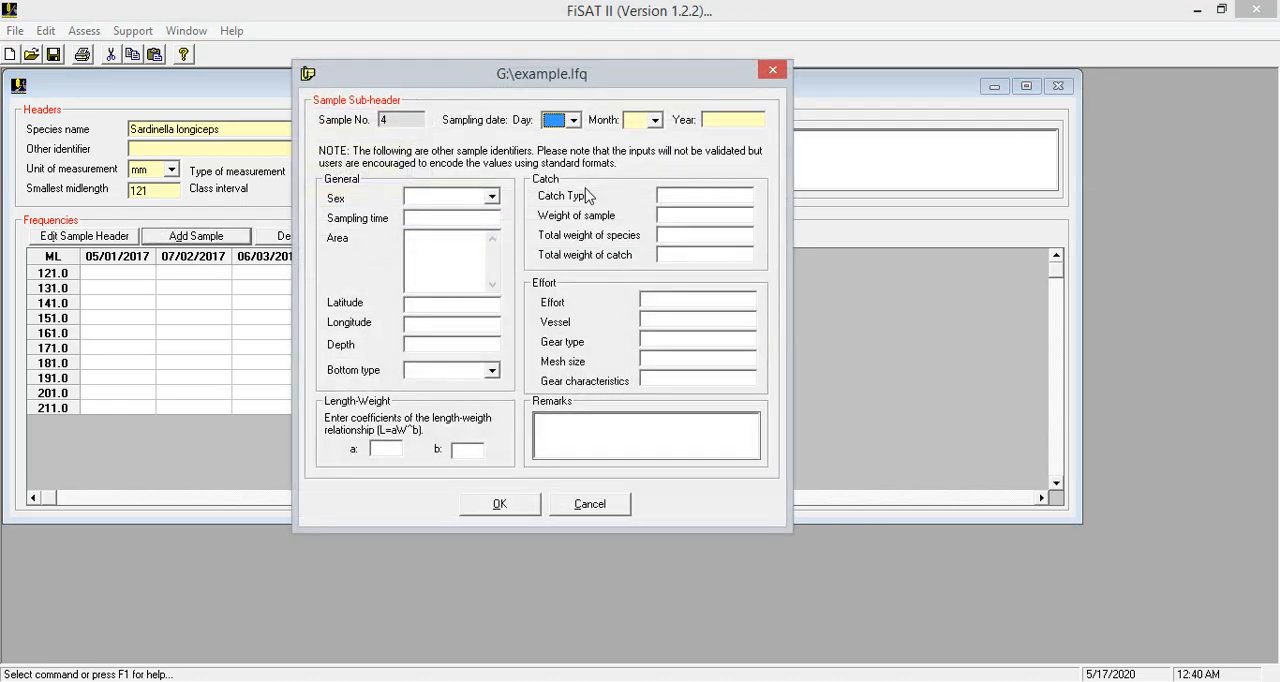
{"action": "left_click", "coordinate": [574, 120]}
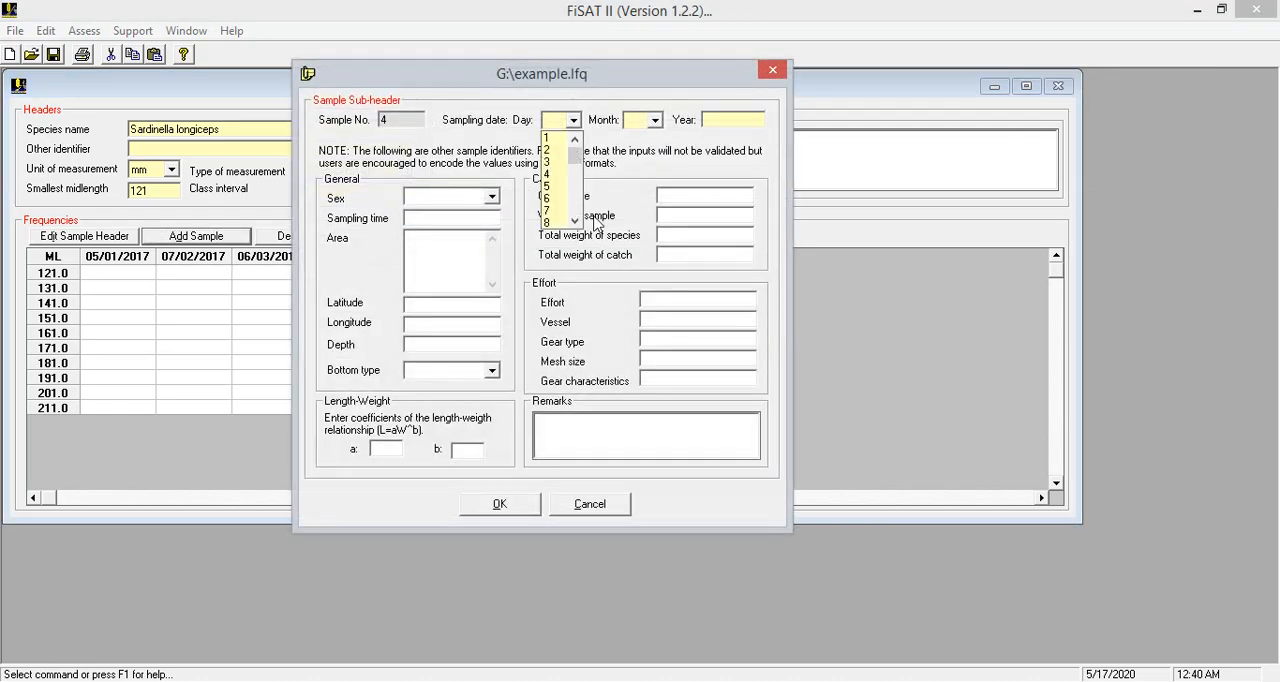
{"action": "left_click", "coordinate": [550, 221]}
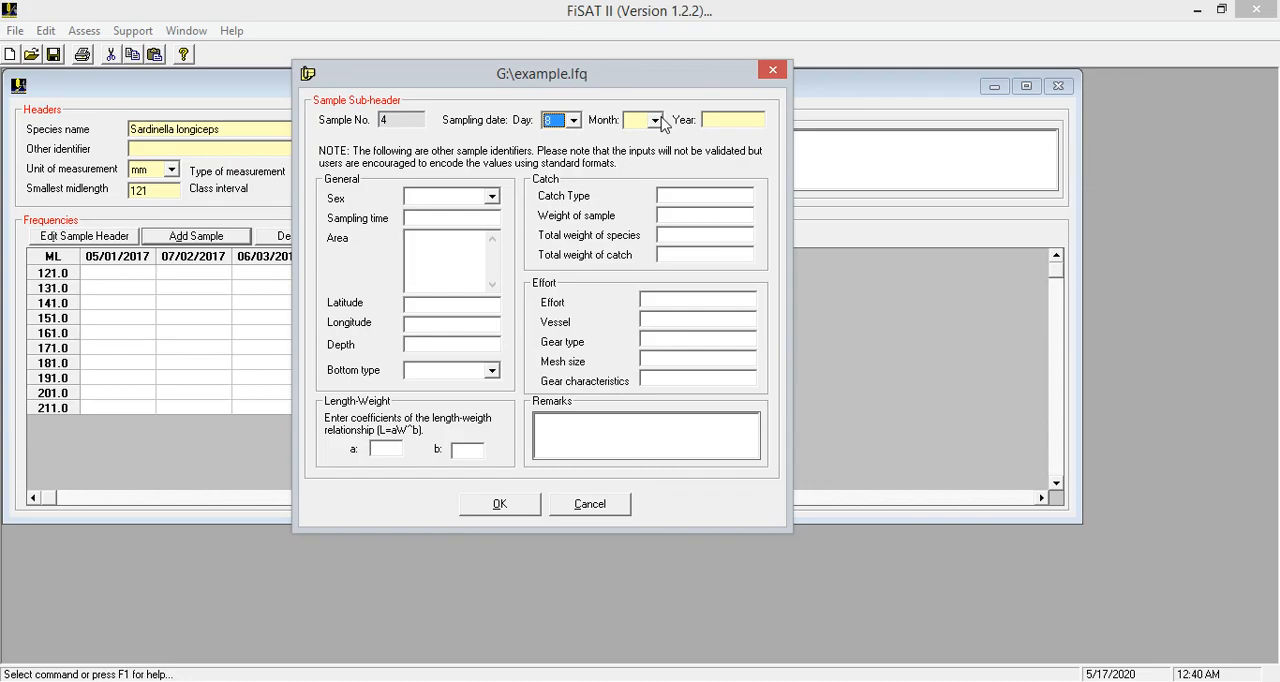
{"action": "left_click", "coordinate": [657, 120]}
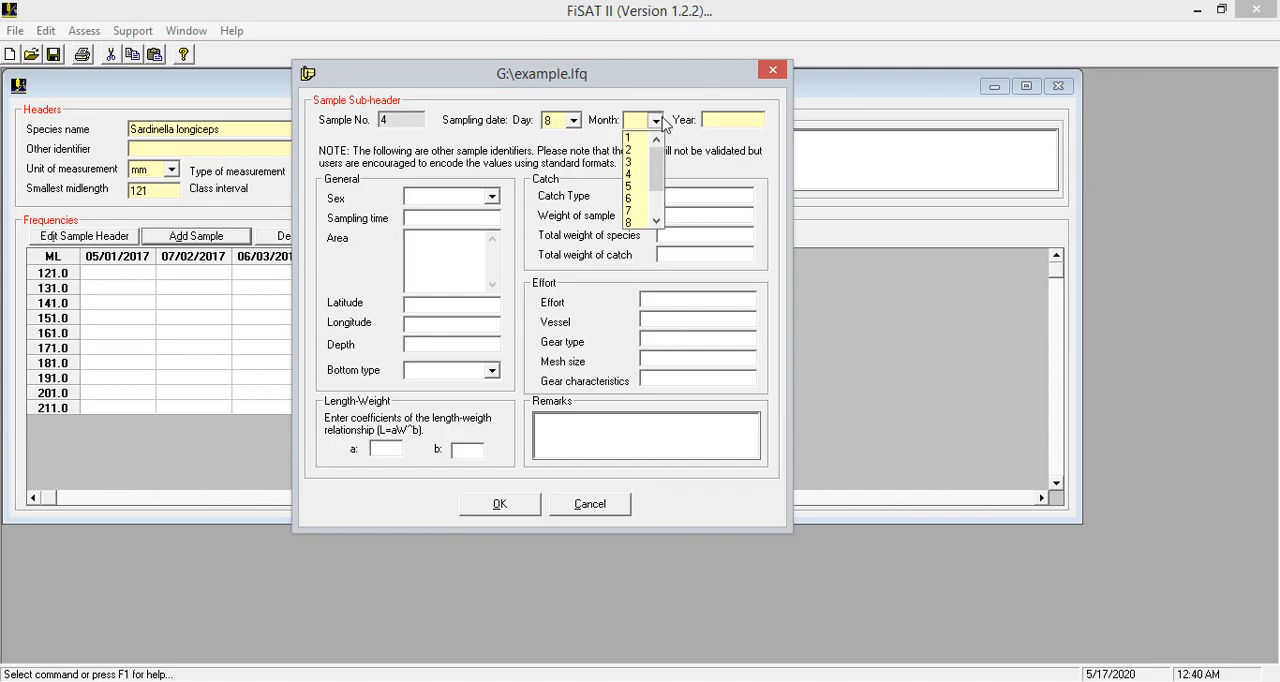
{"action": "left_click", "coordinate": [634, 172]}
{"action": "left_click", "coordinate": [735, 120]}
{"action": "type", "text": "2017"}
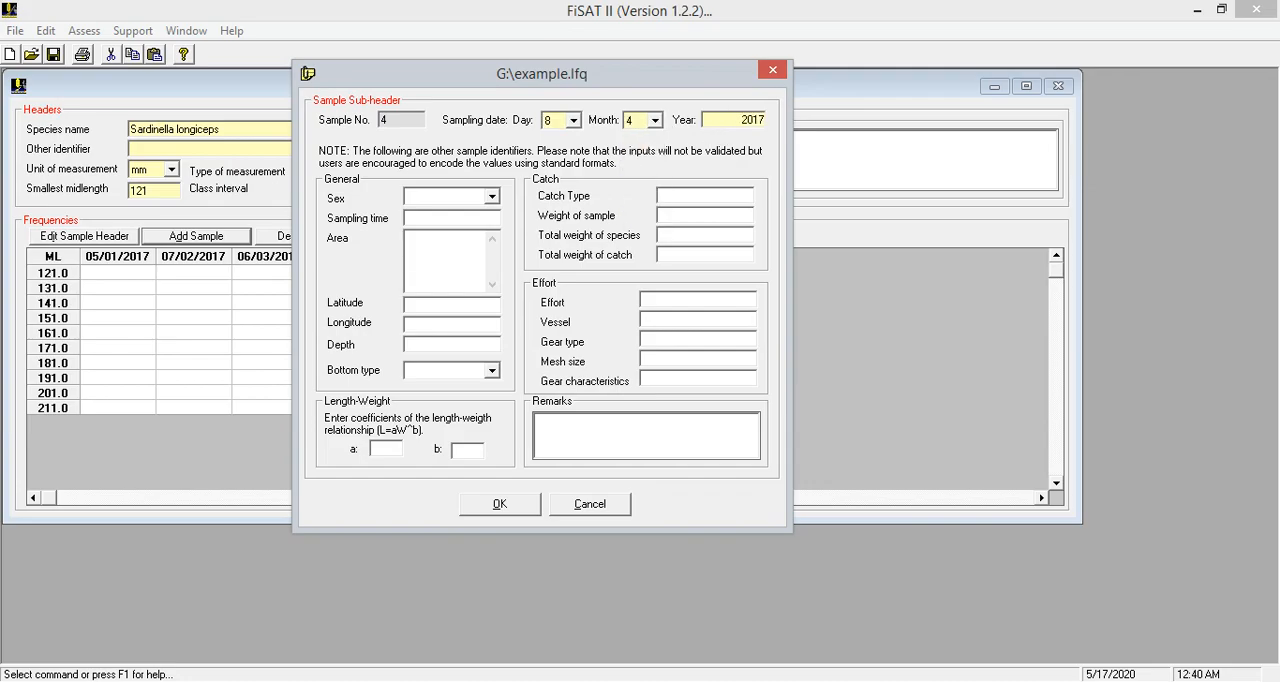
{"action": "left_click", "coordinate": [500, 506]}
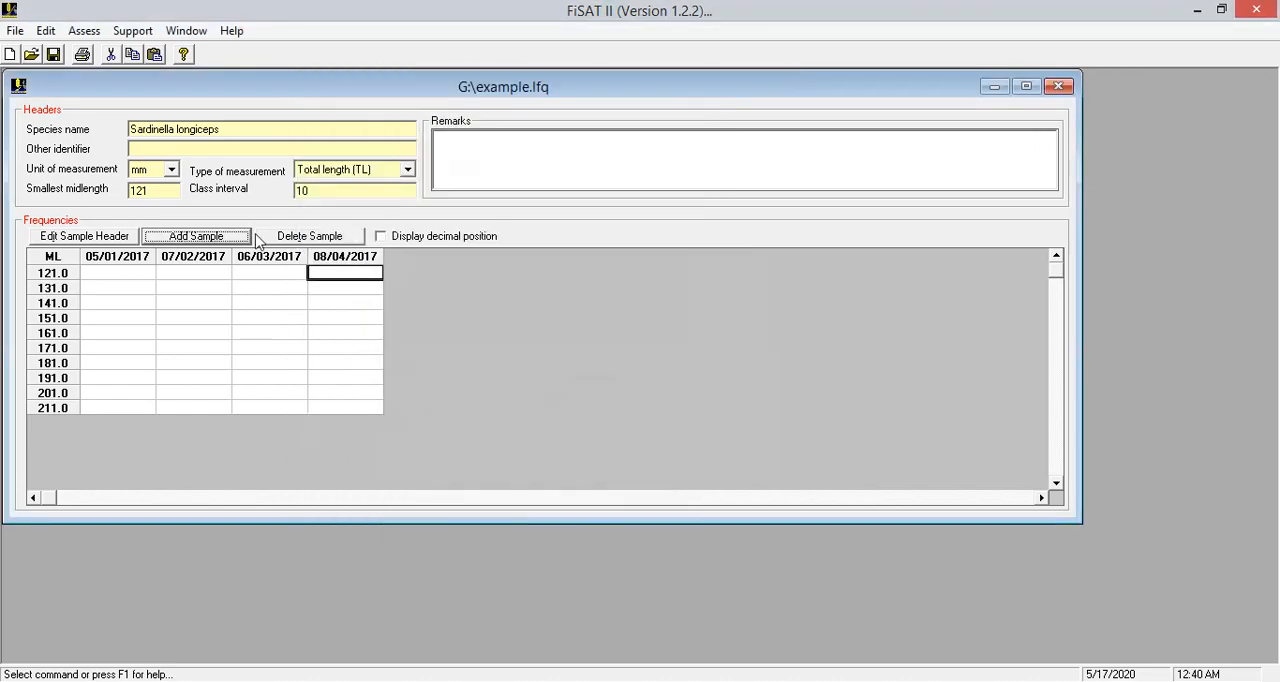
Add a fifth sample with sampling day 6, month 5, year 2017
{"action": "left_click", "coordinate": [196, 236]}
{"action": "left_click", "coordinate": [573, 120]}
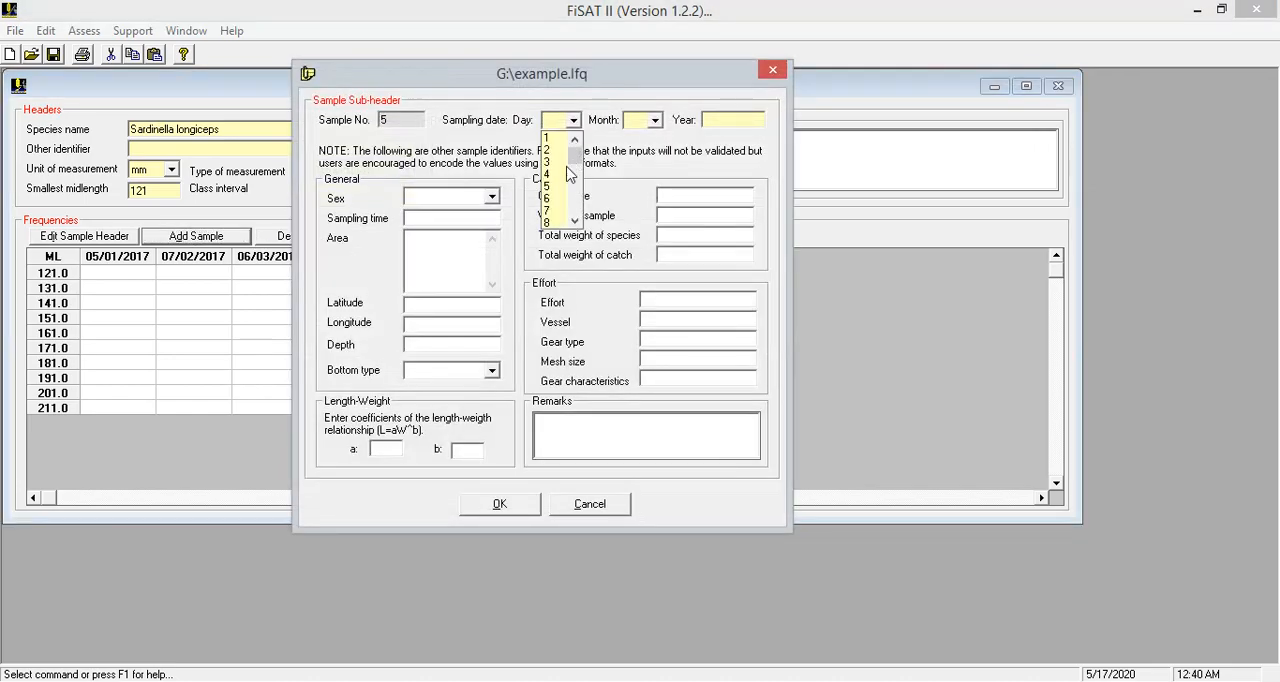
{"action": "left_click", "coordinate": [556, 200]}
{"action": "left_click", "coordinate": [655, 120]}
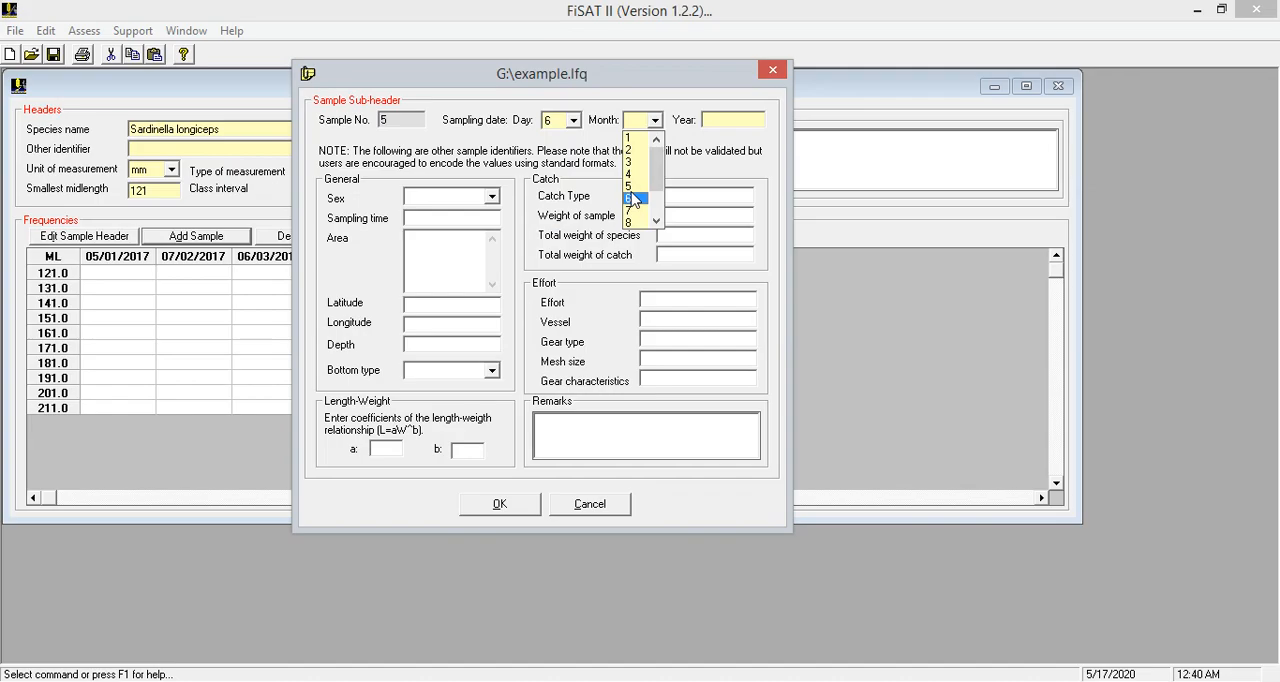
{"action": "left_click", "coordinate": [640, 185]}
{"action": "left_click", "coordinate": [720, 121]}
{"action": "type", "text": "2017"}
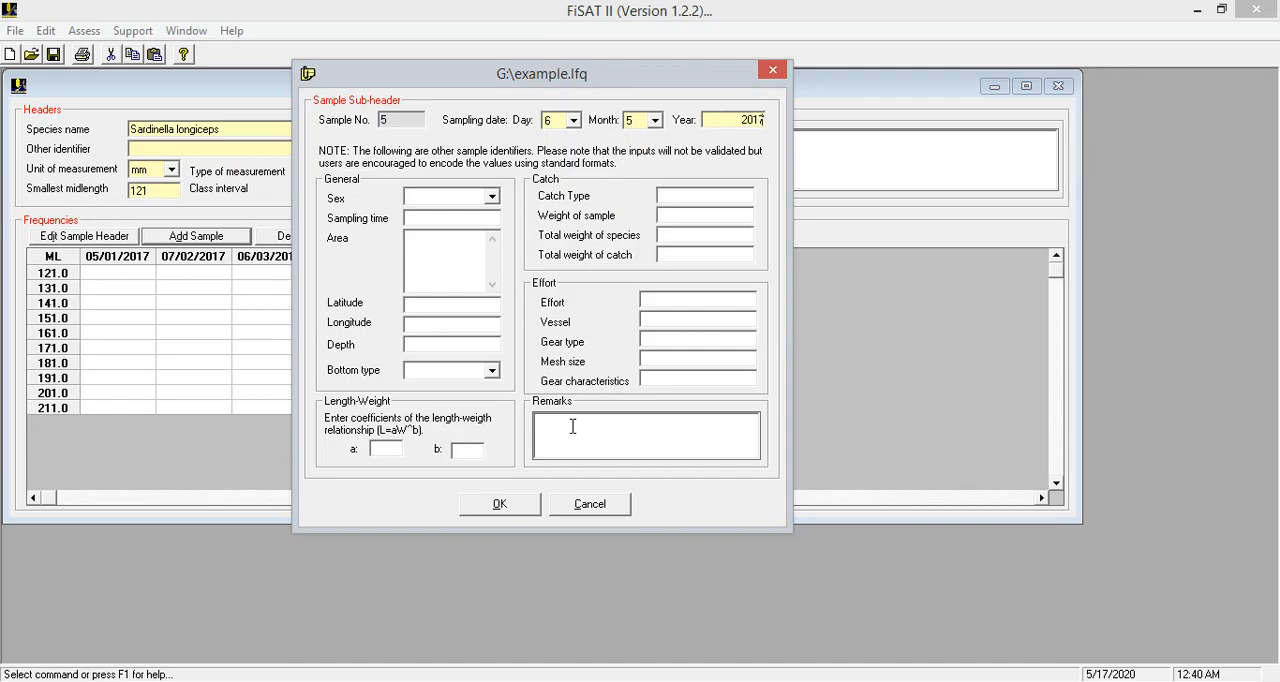
{"action": "left_click", "coordinate": [505, 505]}
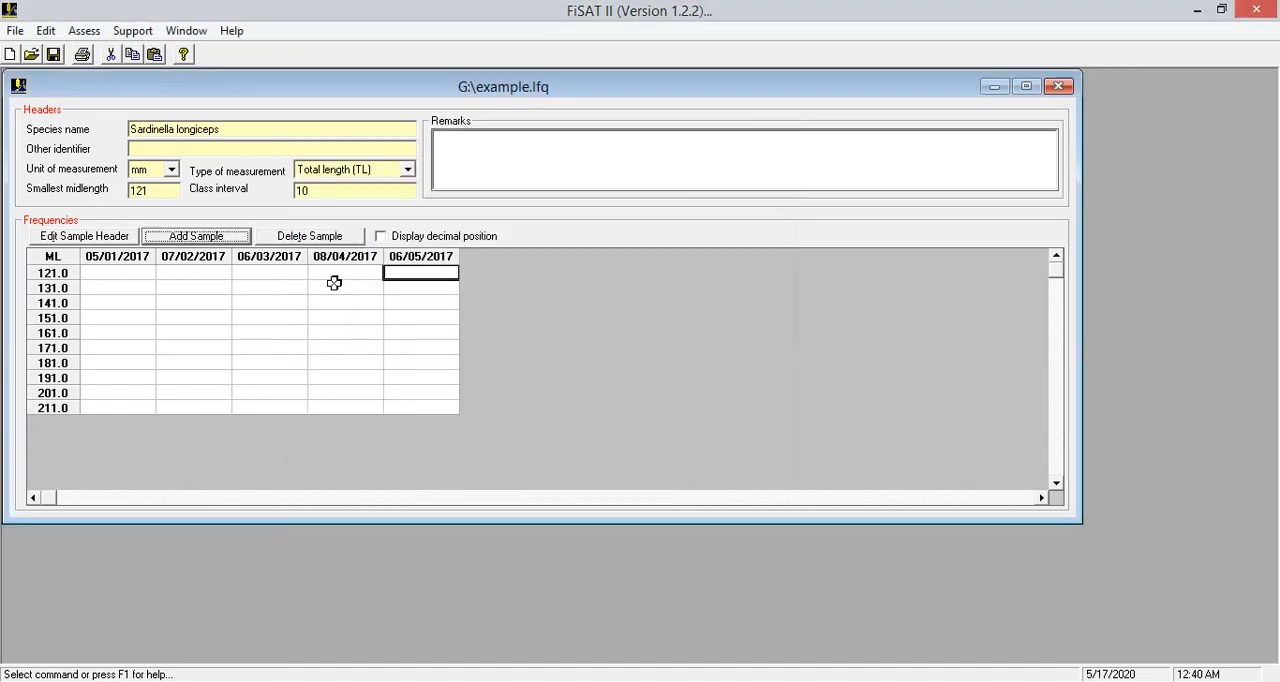
Add a sixth sample with sampling day 8, month 6, year 2017
{"action": "left_click", "coordinate": [197, 237]}
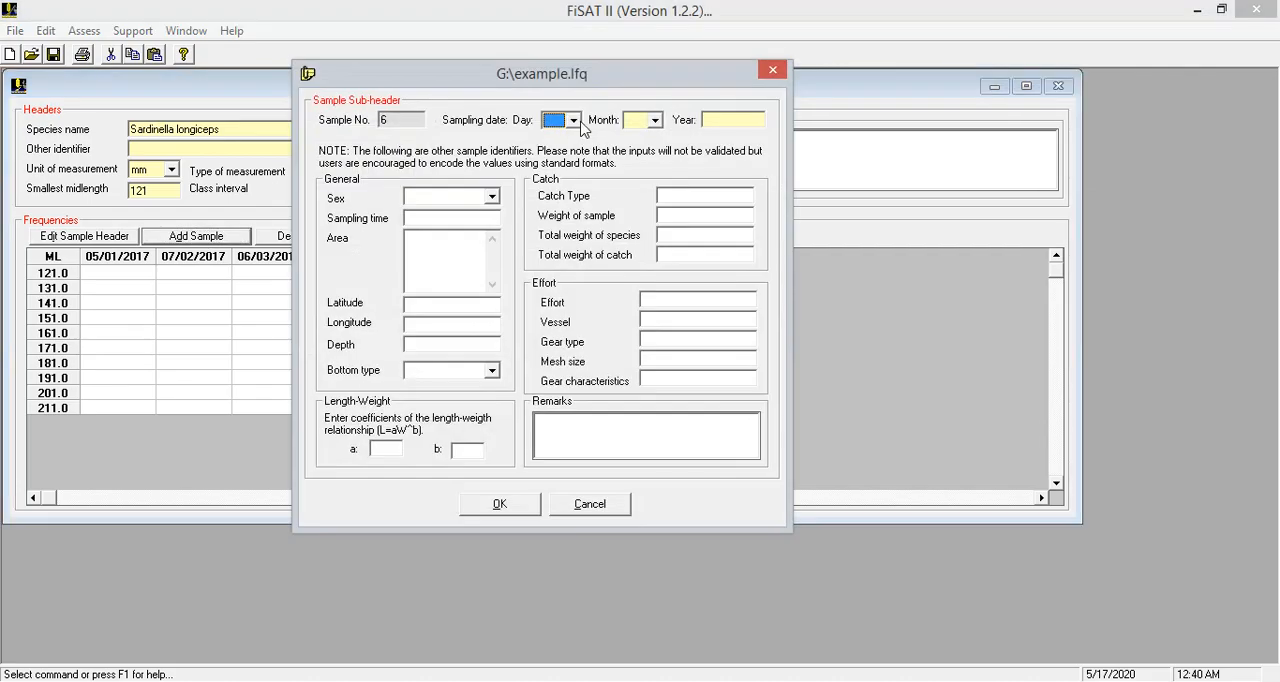
{"action": "left_click", "coordinate": [573, 120]}
{"action": "left_click", "coordinate": [556, 222]}
{"action": "left_click", "coordinate": [655, 120]}
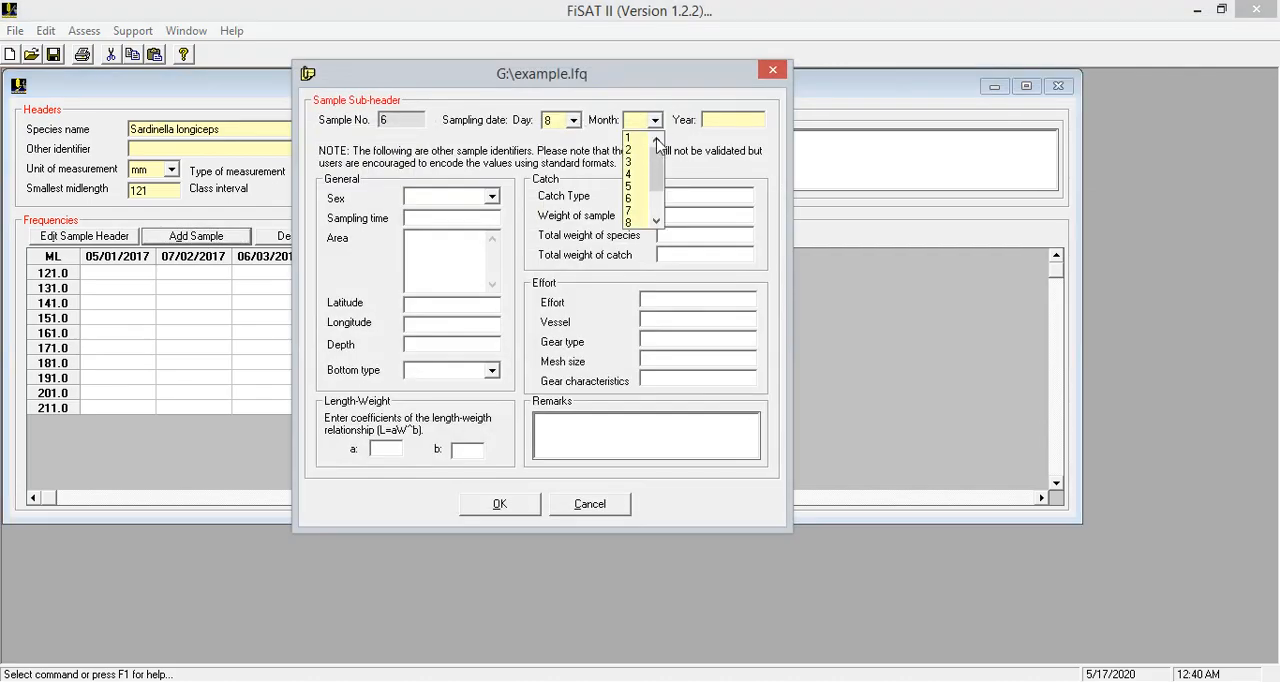
{"action": "left_click", "coordinate": [633, 197]}
{"action": "left_click", "coordinate": [716, 124]}
{"action": "type", "text": "201"}
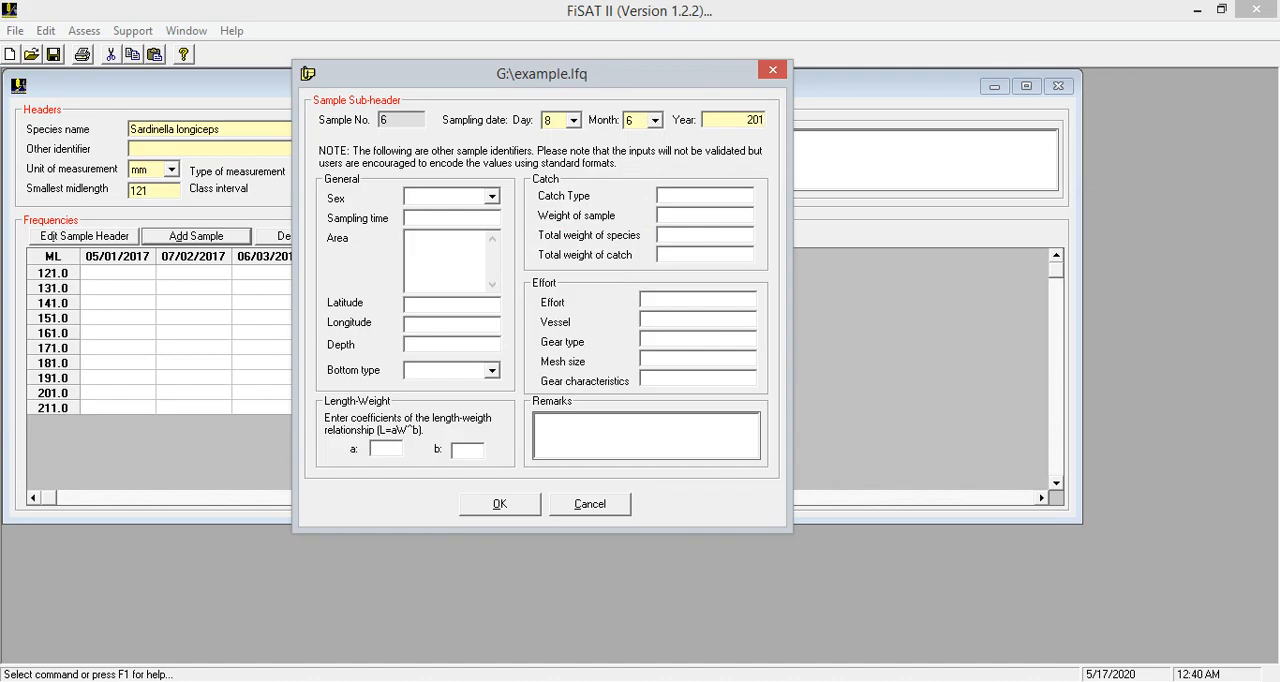
{"action": "type", "text": "7"}
{"action": "left_click", "coordinate": [493, 504]}
Add a seventh sample with sampling day 7, month 8, year 2017
{"action": "left_click", "coordinate": [224, 245]}
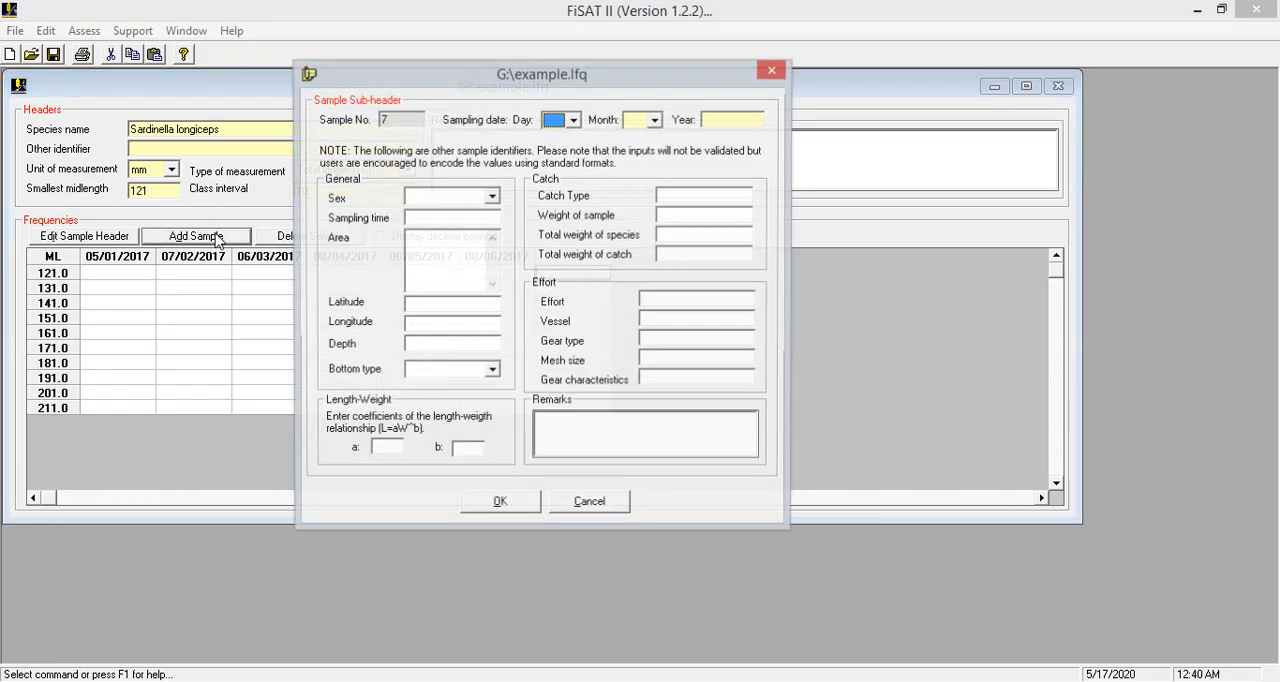
{"action": "left_click", "coordinate": [573, 121]}
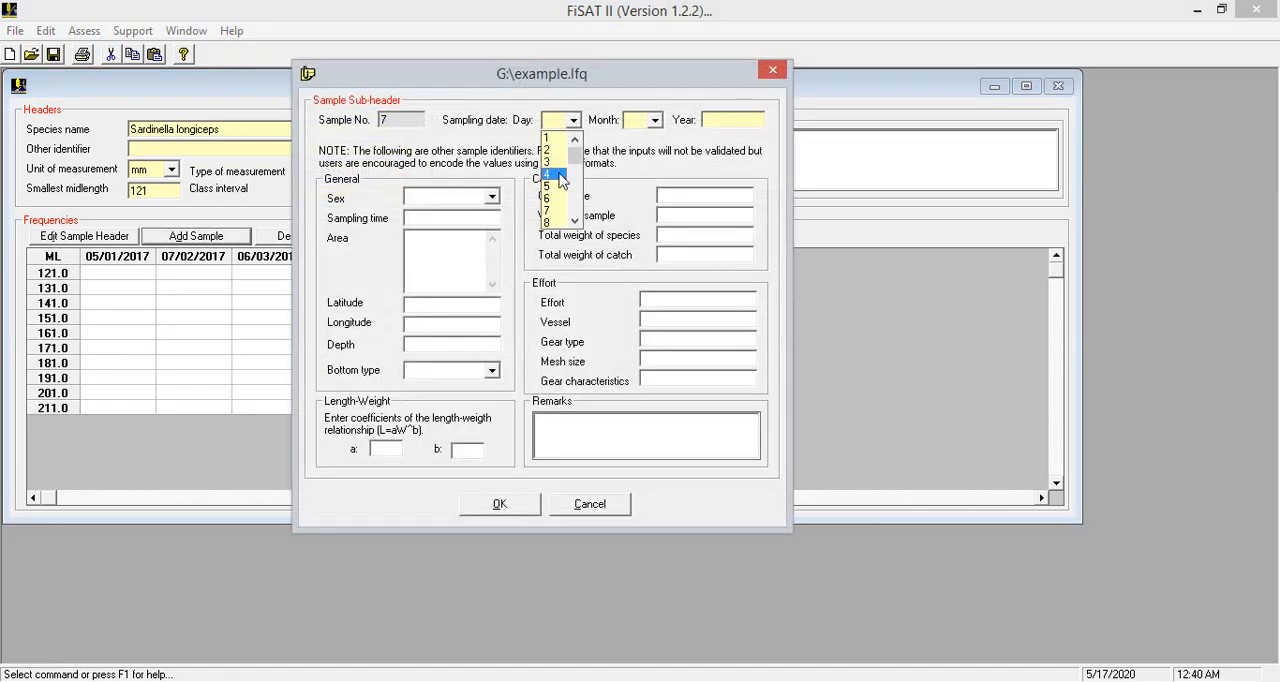
{"action": "left_click", "coordinate": [556, 214]}
{"action": "left_click", "coordinate": [655, 120]}
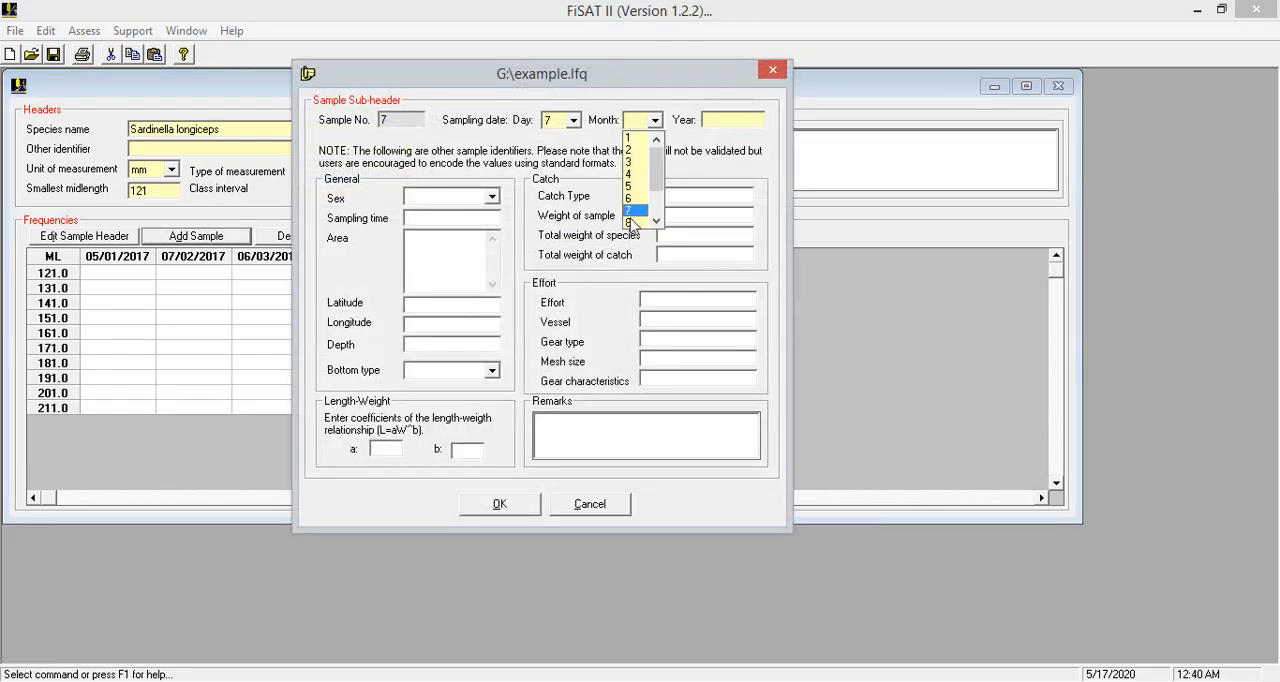
{"action": "left_click", "coordinate": [638, 222]}
{"action": "left_click", "coordinate": [728, 122]}
{"action": "type", "text": "2017"}
{"action": "left_click", "coordinate": [532, 505]}
Add an eighth sample with sampling day 6, month 9, year 2017
{"action": "left_click", "coordinate": [196, 236]}
{"action": "left_click", "coordinate": [655, 120]}
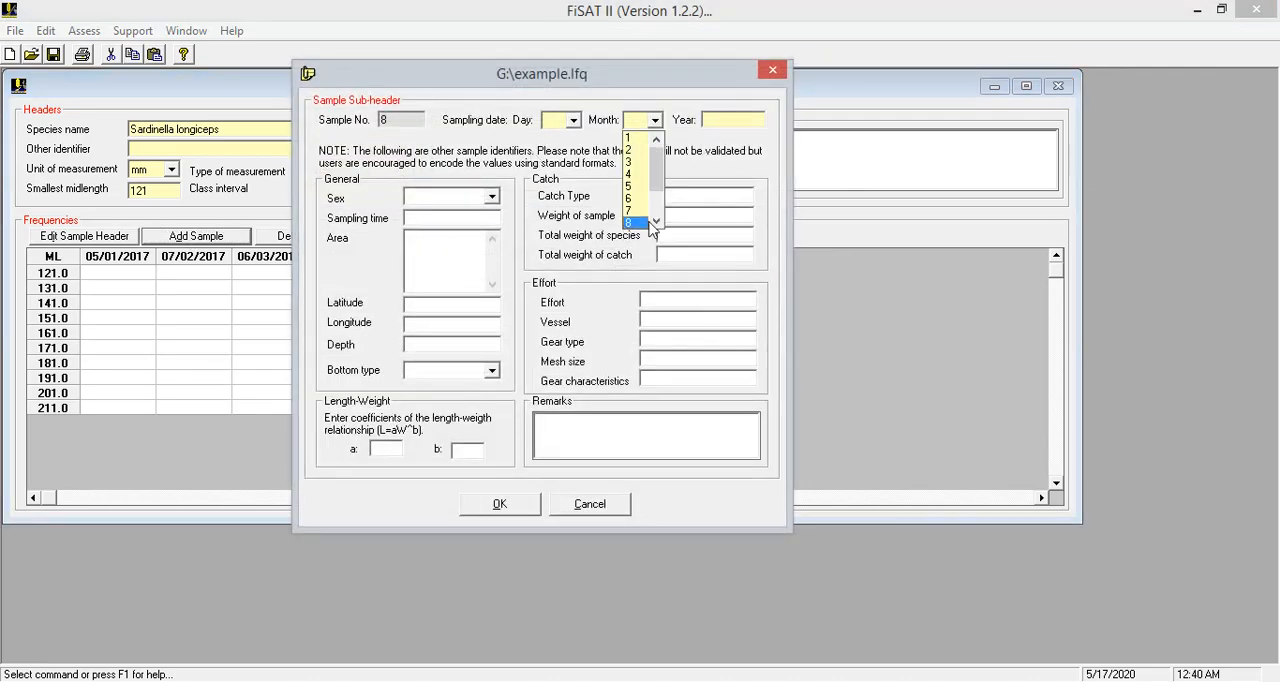
{"action": "left_click", "coordinate": [640, 222]}
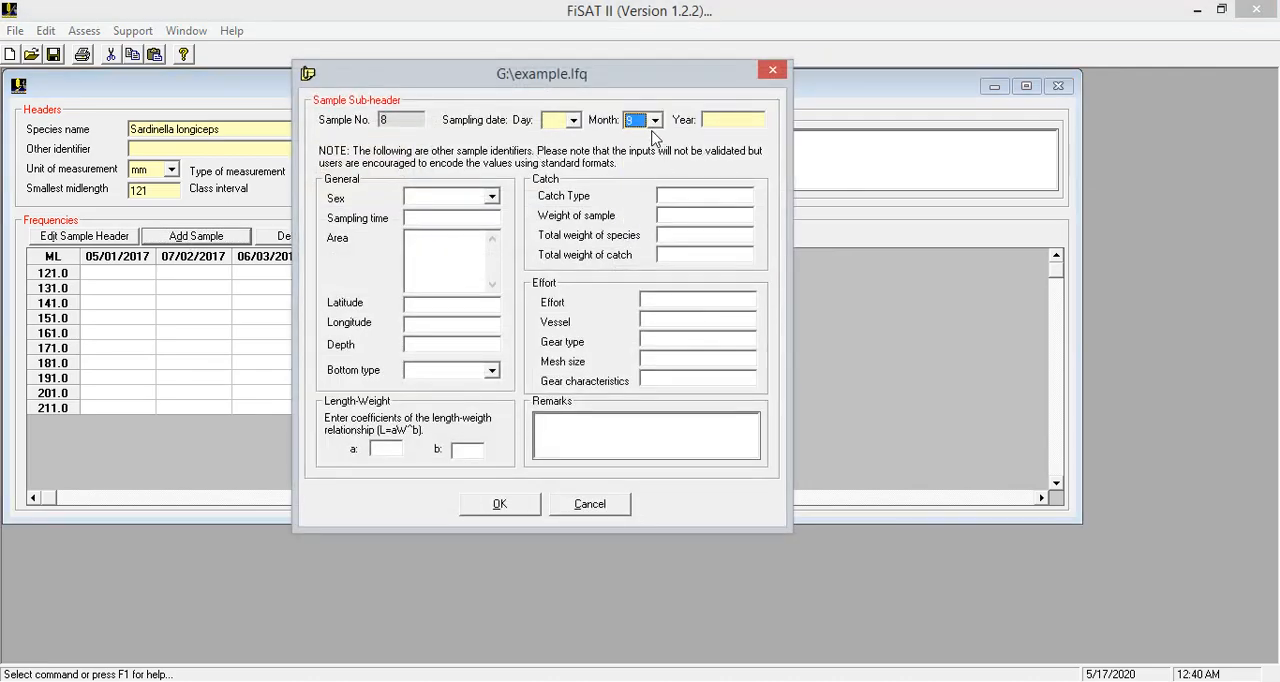
{"action": "left_click", "coordinate": [573, 120]}
{"action": "left_click", "coordinate": [558, 196]}
{"action": "left_click", "coordinate": [722, 120]}
{"action": "type", "text": "2017"}
{"action": "left_click", "coordinate": [477, 503]}
Add a ninth sample with sampling day 7, month 10, year 2017
{"action": "left_click", "coordinate": [230, 240]}
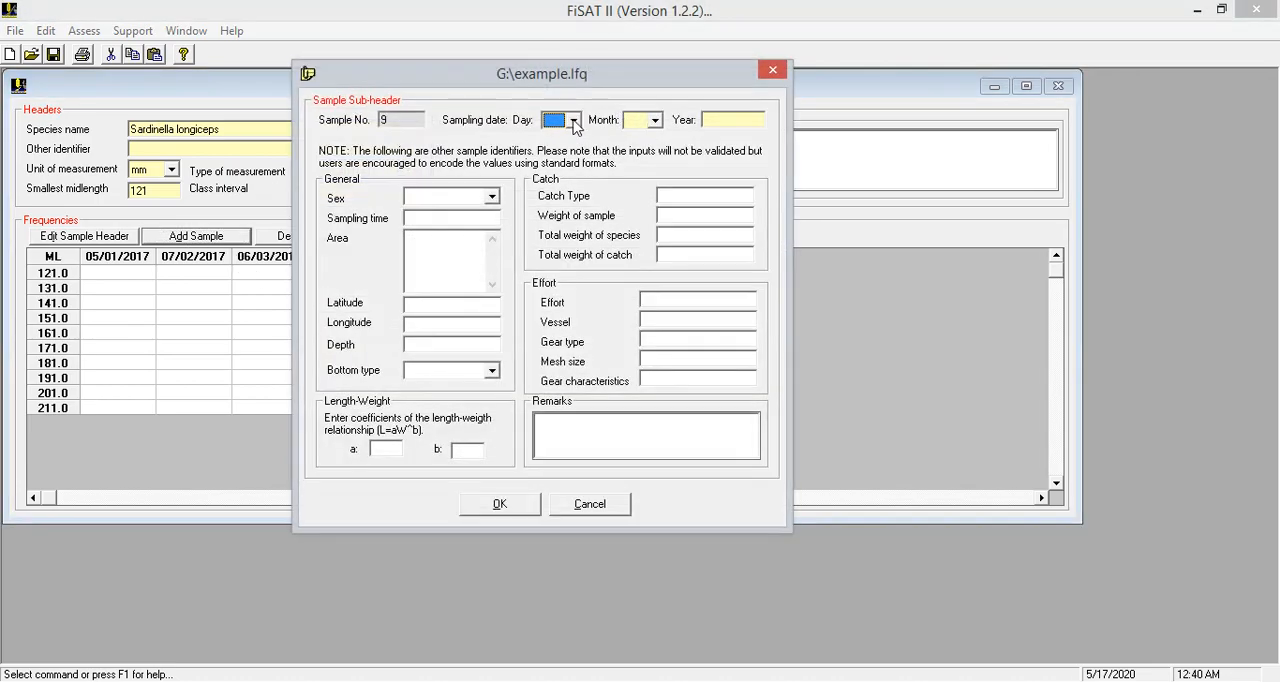
{"action": "left_click", "coordinate": [575, 122]}
{"action": "left_click", "coordinate": [556, 209]}
{"action": "left_click", "coordinate": [655, 120]}
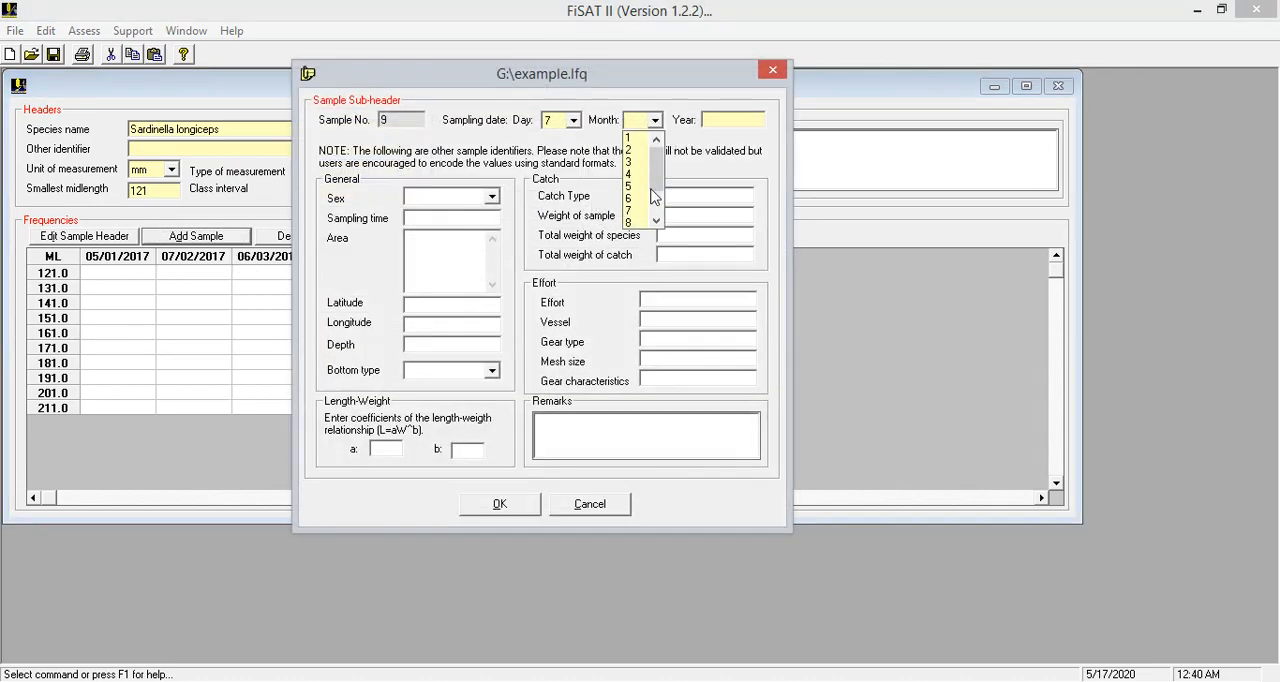
{"action": "scroll", "coordinate": [640, 210], "scroll_direction": "down", "scroll_amount": 2}
{"action": "left_click", "coordinate": [636, 221]}
{"action": "left_click", "coordinate": [726, 124]}
{"action": "type", "text": "2017"}
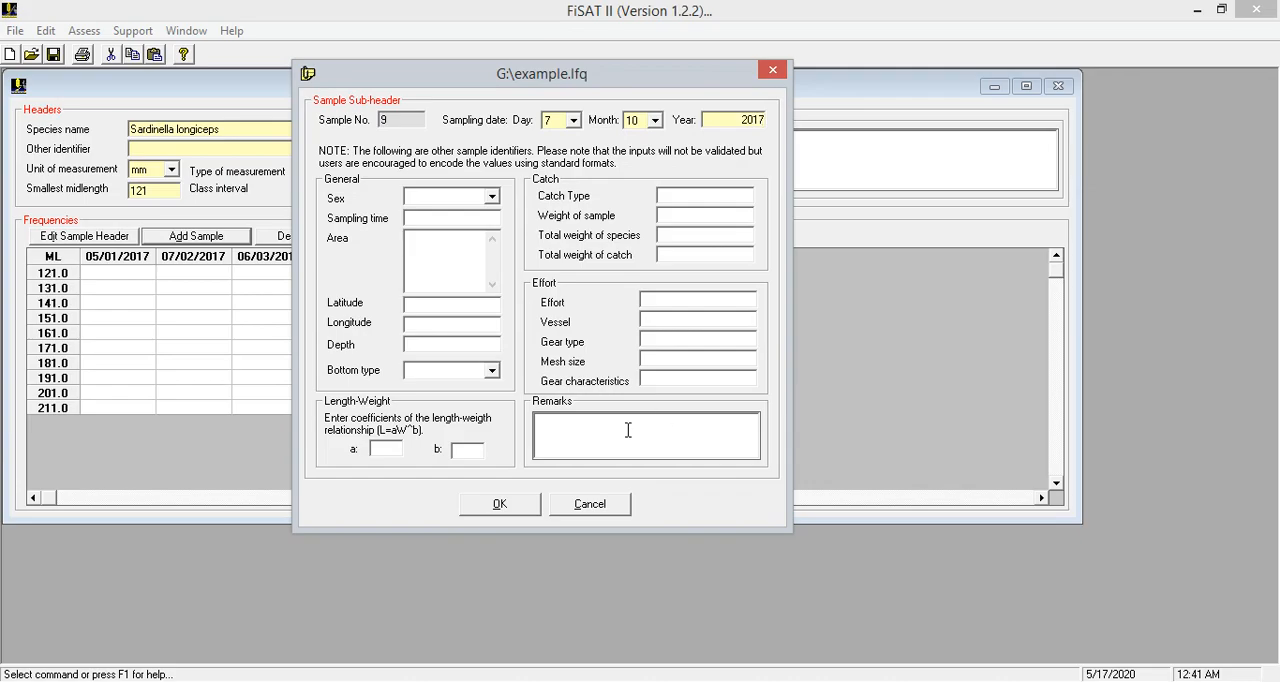
{"action": "left_click", "coordinate": [499, 503]}
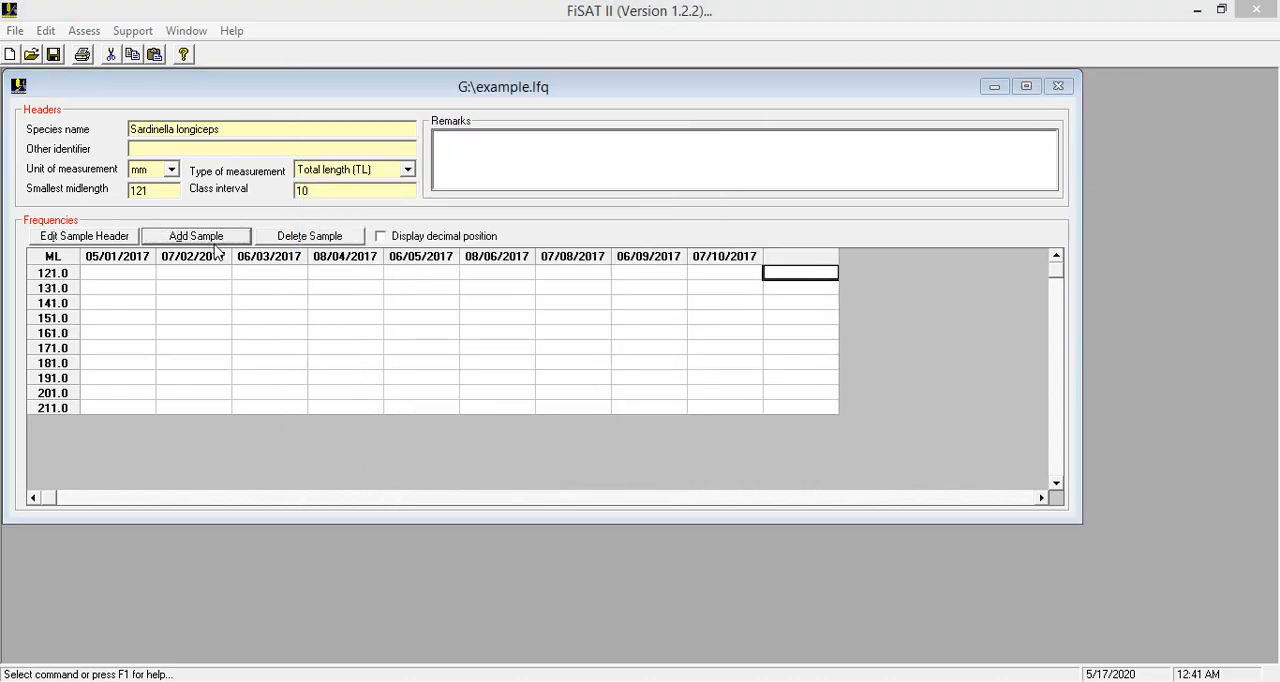
Add a tenth sample with sampling day 7, month 12, year 2017
{"action": "left_click", "coordinate": [196, 236]}
{"action": "left_click", "coordinate": [574, 121]}
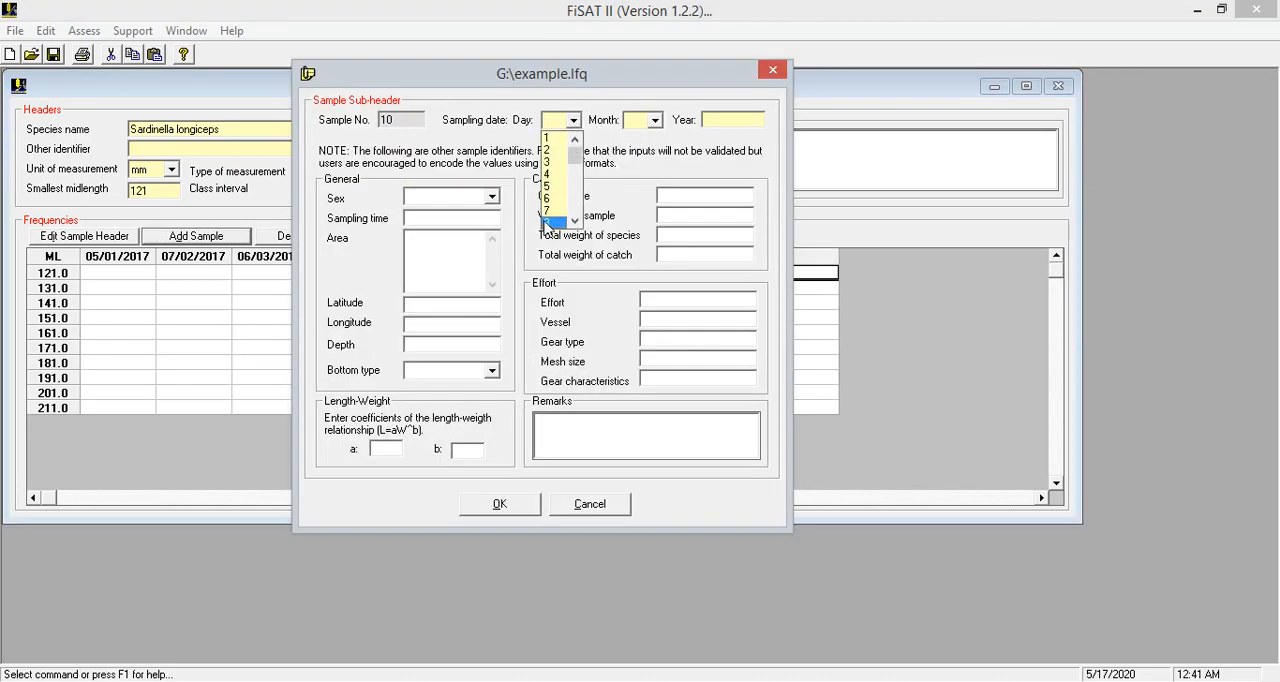
{"action": "left_click", "coordinate": [550, 210]}
{"action": "left_click", "coordinate": [655, 121]}
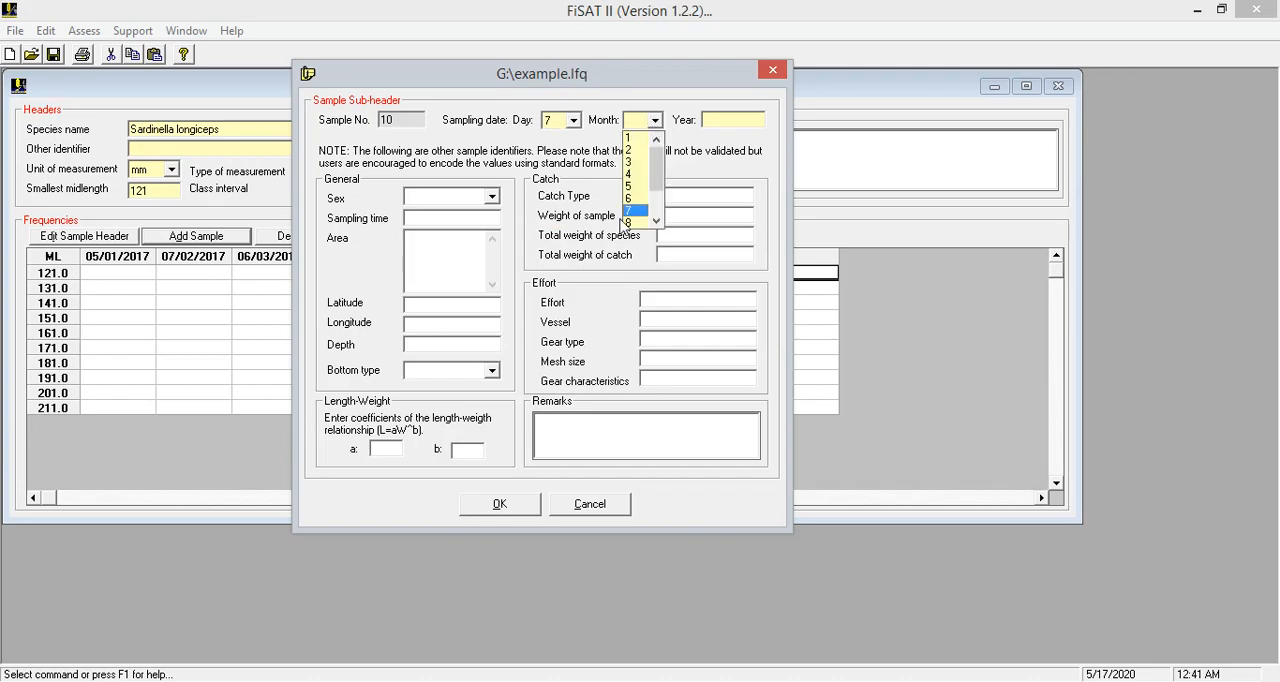
{"action": "left_click", "coordinate": [657, 221]}
{"action": "left_click", "coordinate": [636, 222]}
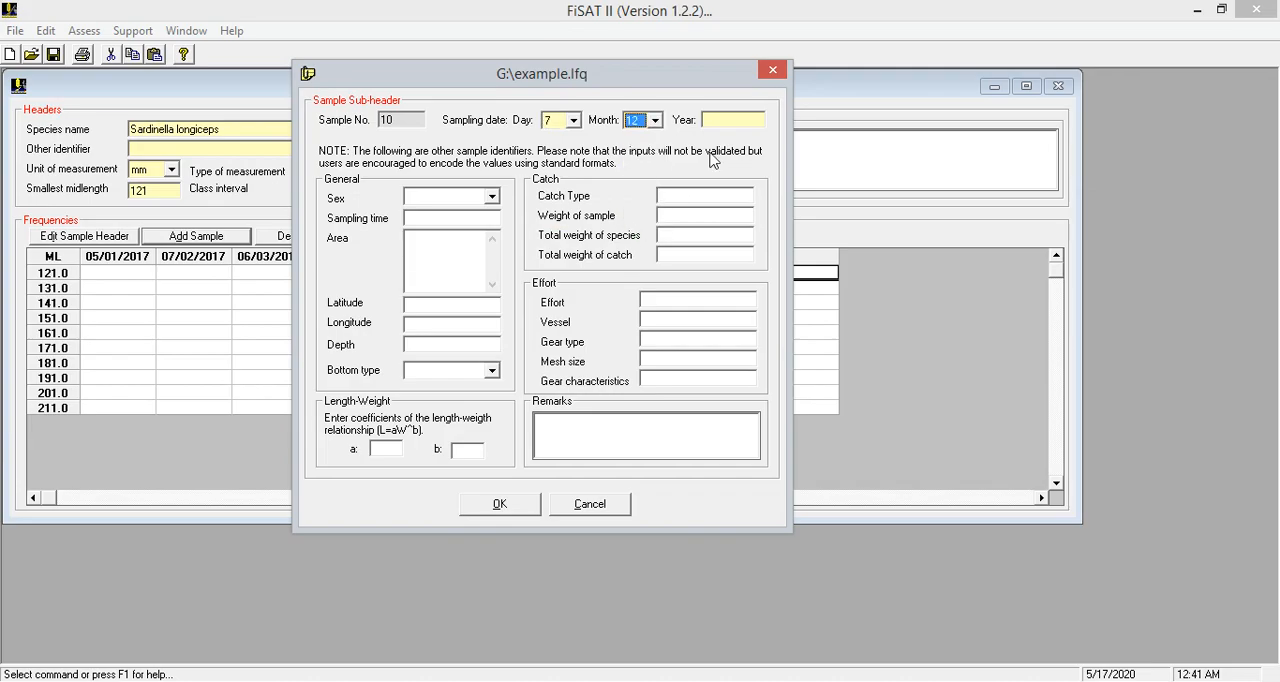
{"action": "left_click", "coordinate": [735, 119]}
{"action": "type", "text": "2017"}
{"action": "left_click", "coordinate": [500, 504]}
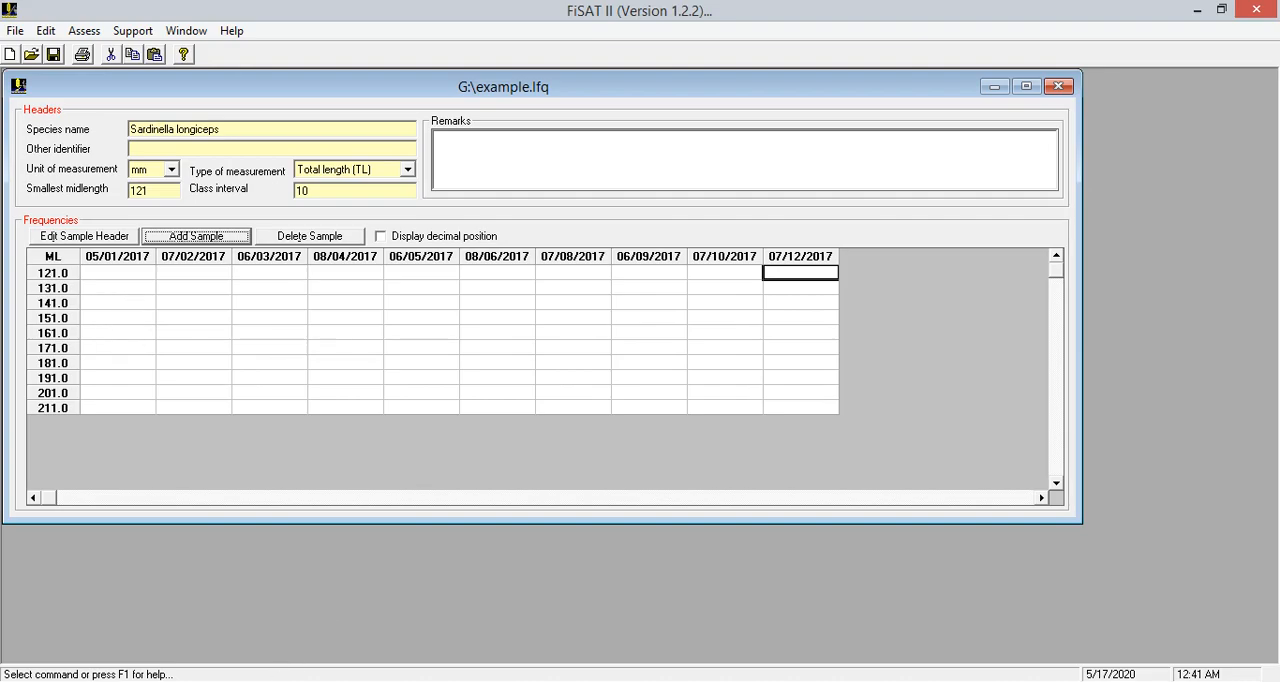
Switch to the Excel workbook and copy the length-class frequencies for Jan-17 to Dec-17, cells P6:Y15, without headings or totals
{"action": "key", "text": "alt+Tab"}
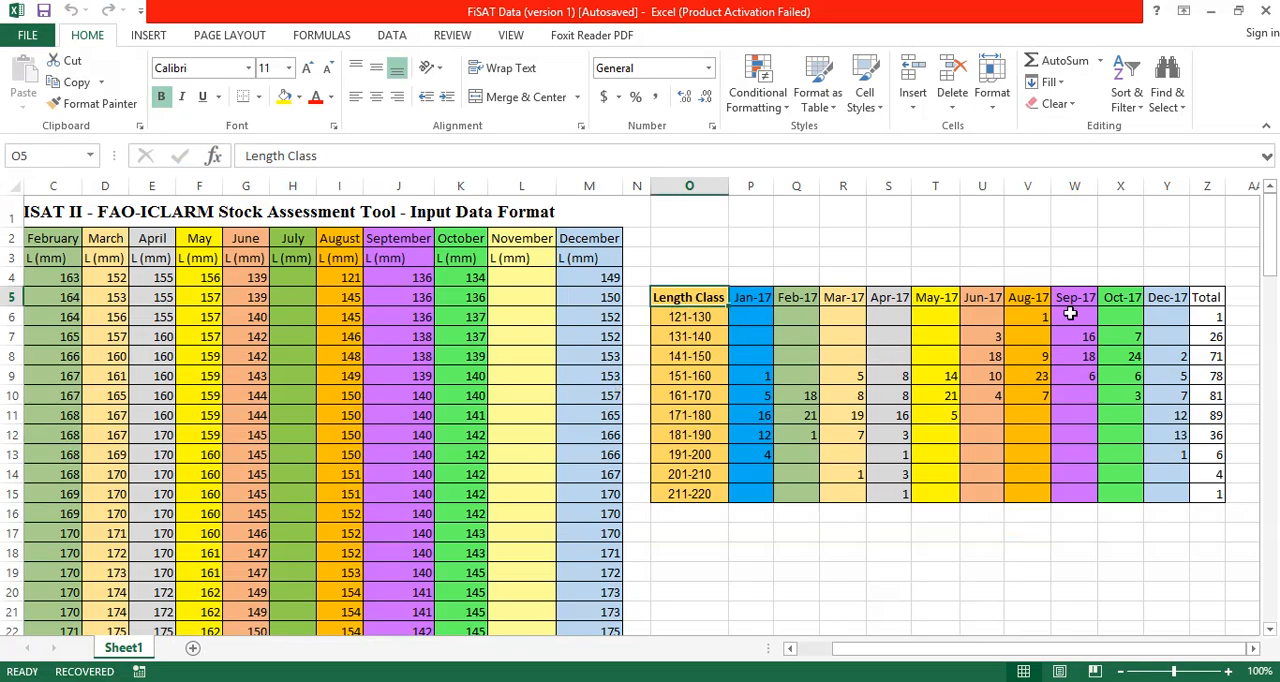
{"action": "mouse_move", "coordinate": [745, 316]}
{"action": "left_mouse_down"}
{"action": "mouse_move", "coordinate": [1157, 400]}
{"action": "mouse_move", "coordinate": [1185, 445]}
{"action": "mouse_move", "coordinate": [1194, 491]}
{"action": "mouse_move", "coordinate": [1178, 493]}
{"action": "left_mouse_up"}
{"action": "key", "text": "ctrl+c"}
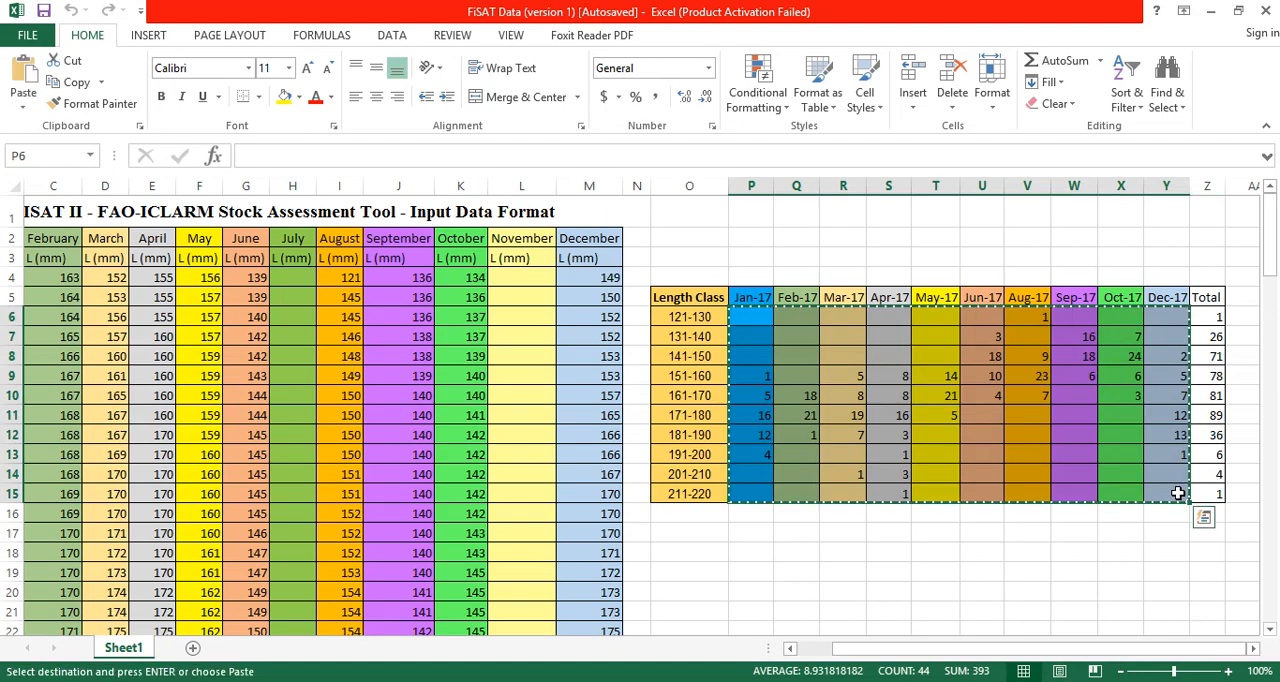
Switch back to FiSAT II, paste the copied frequencies starting at the 121.0 row of the 05/01/2017 sample, and save the file
{"action": "key", "text": "alt+Tab"}
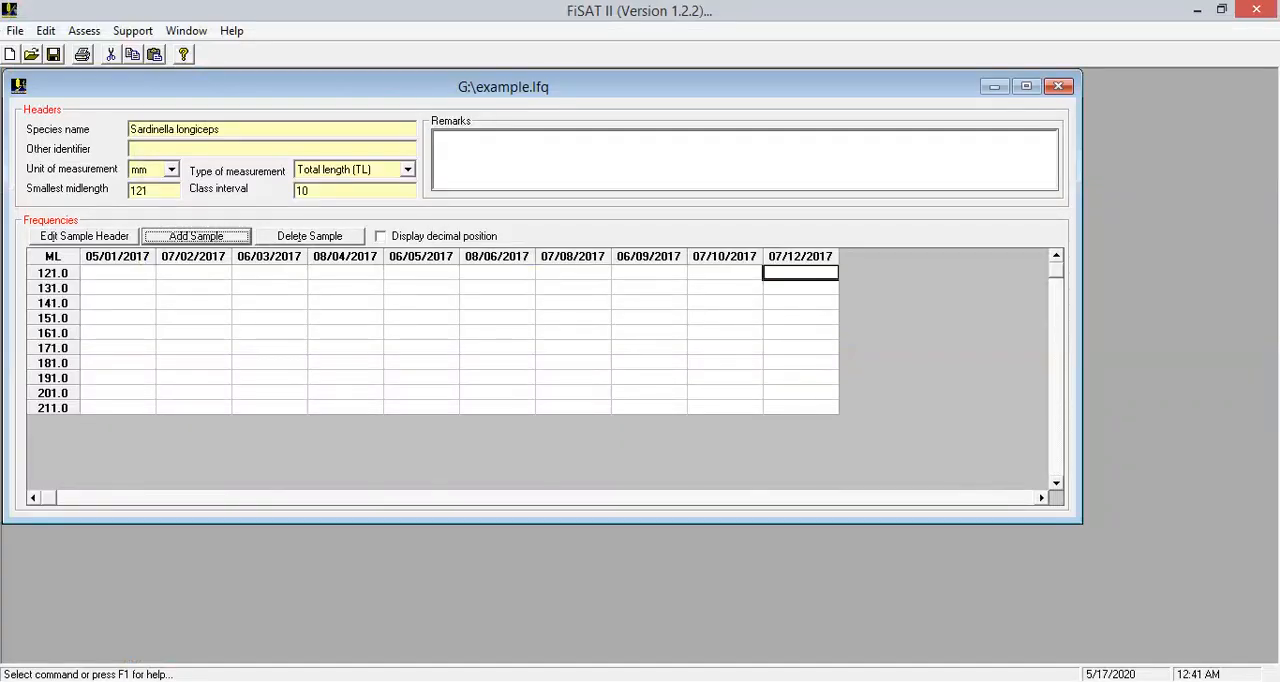
{"action": "left_click", "coordinate": [112, 273]}
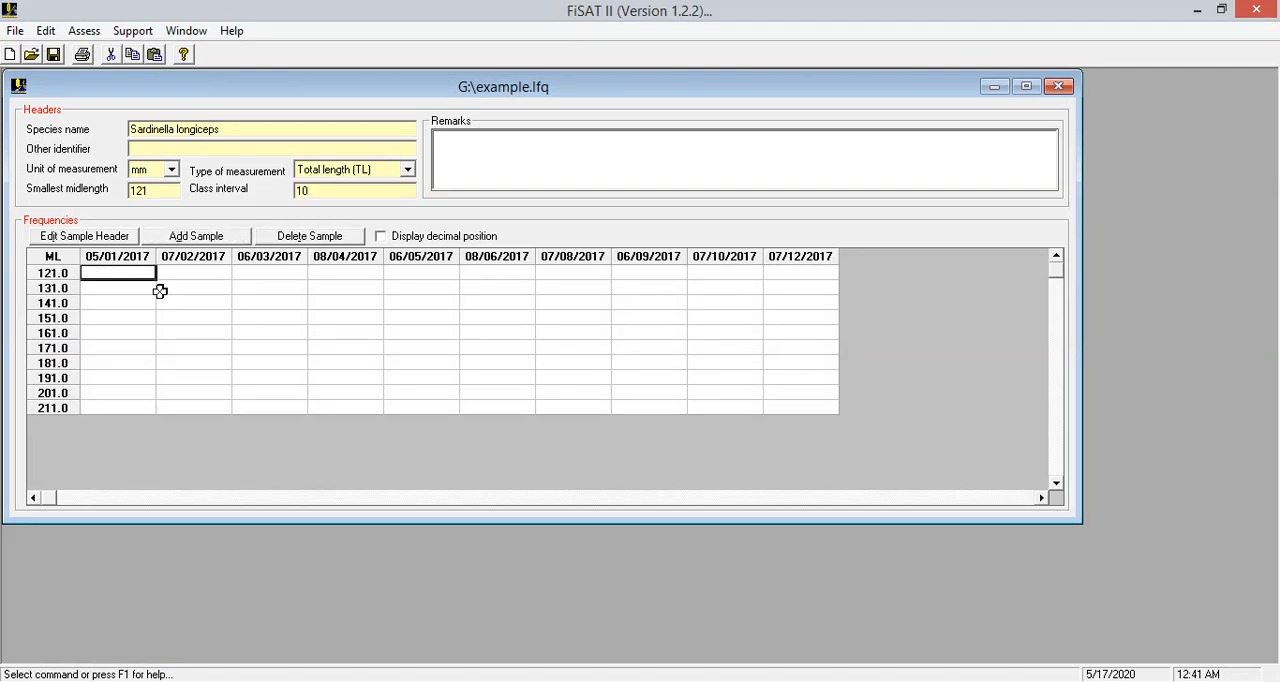
{"action": "key", "text": "ctrl+v"}
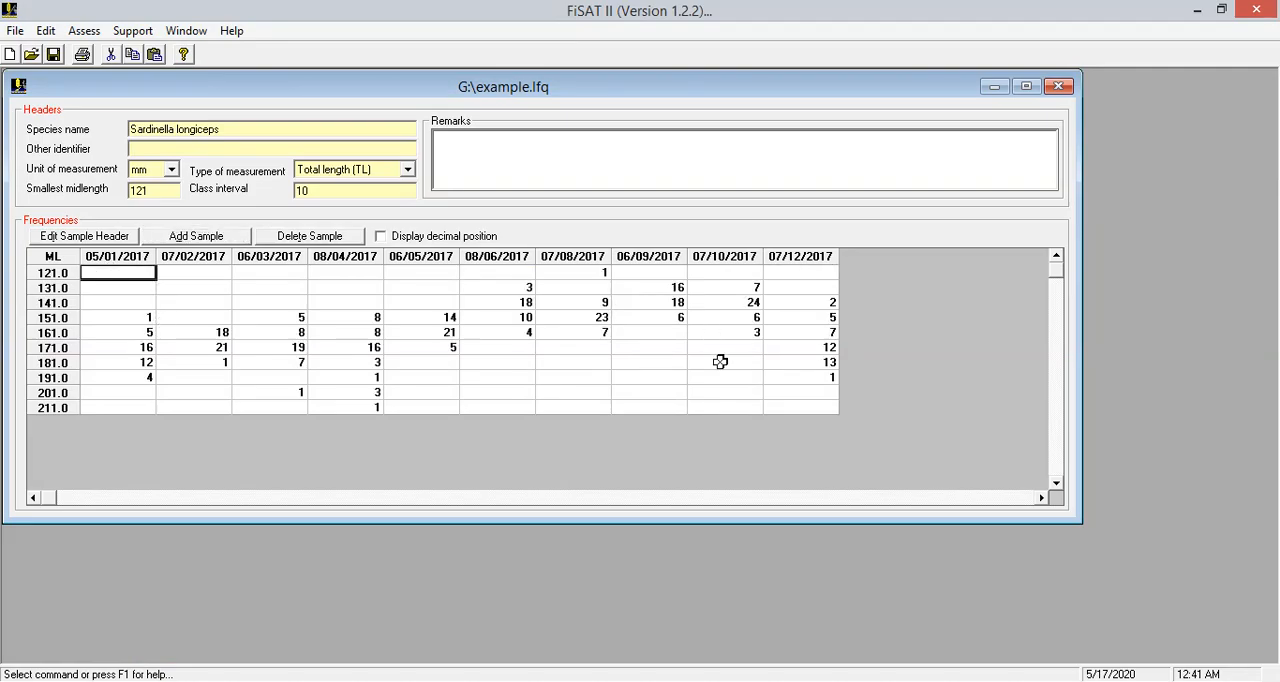
{"action": "left_click", "coordinate": [54, 56]}
Run the ELEFAN I K scan on the length-frequency data with the preset parameters and dismiss the completion note
{"action": "left_click", "coordinate": [77, 35]}
{"action": "mouse_move", "coordinate": [108, 58]}
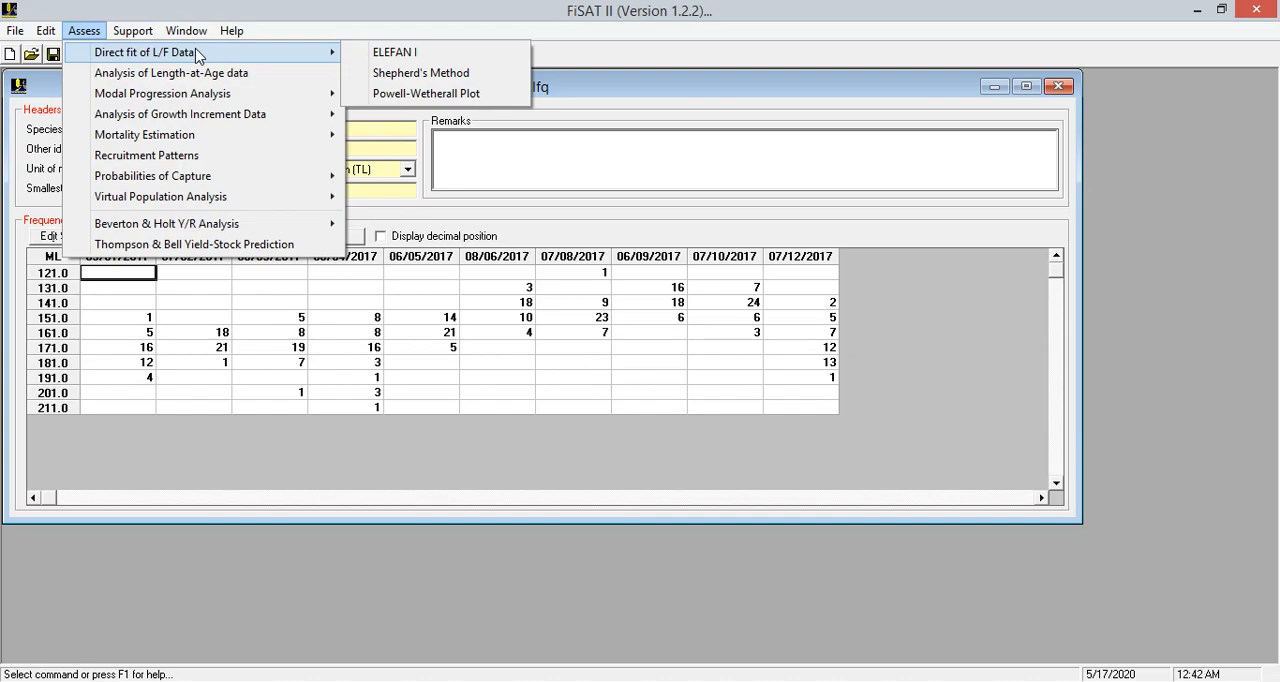
{"action": "left_click", "coordinate": [407, 58]}
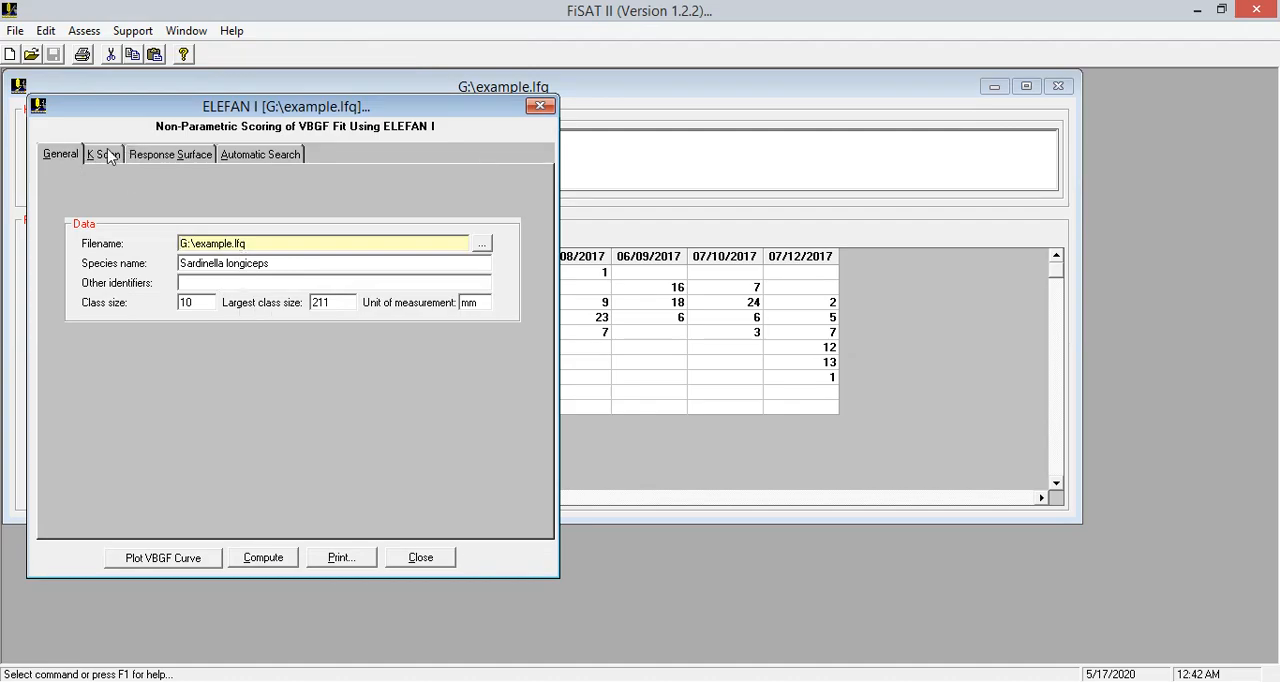
{"action": "left_click", "coordinate": [108, 156]}
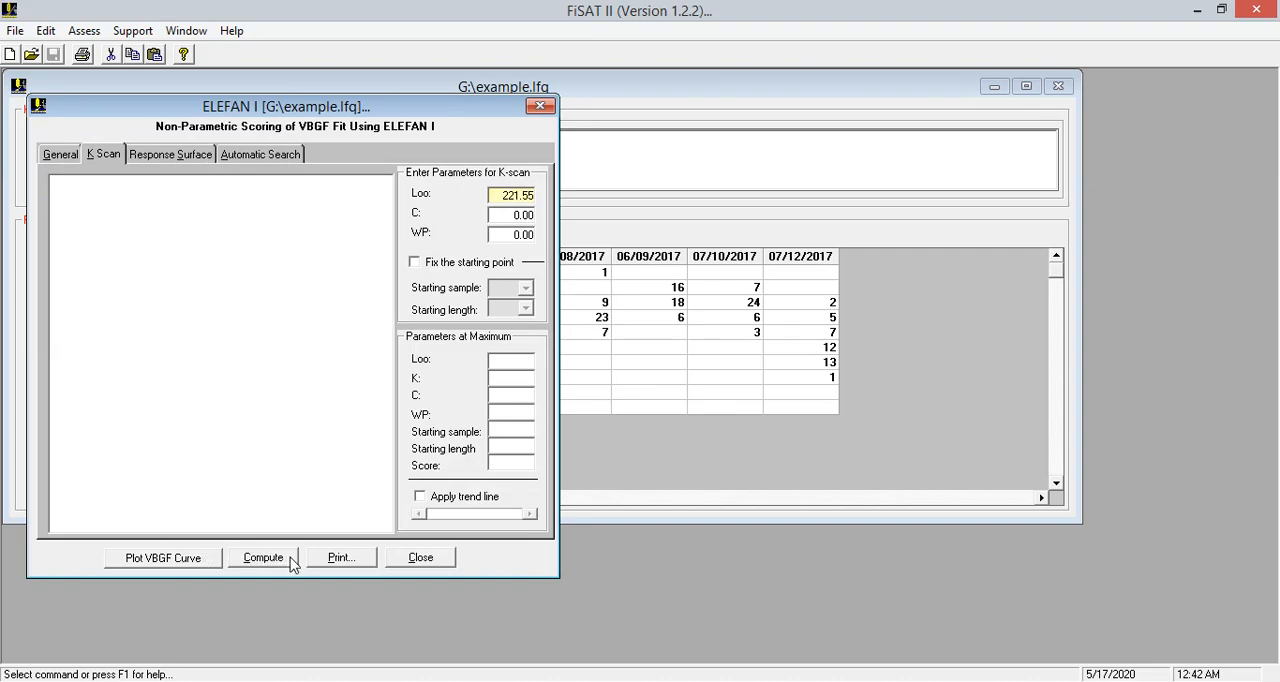
{"action": "left_click", "coordinate": [257, 556]}
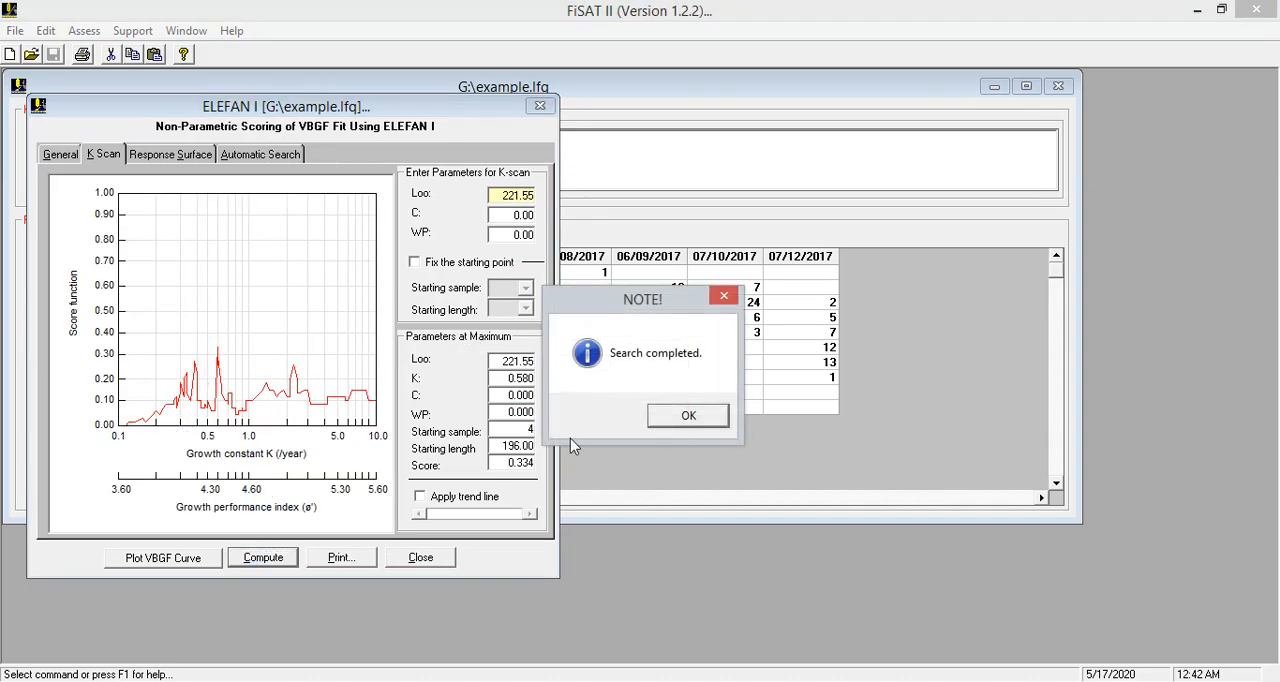
{"action": "left_click", "coordinate": [690, 418]}
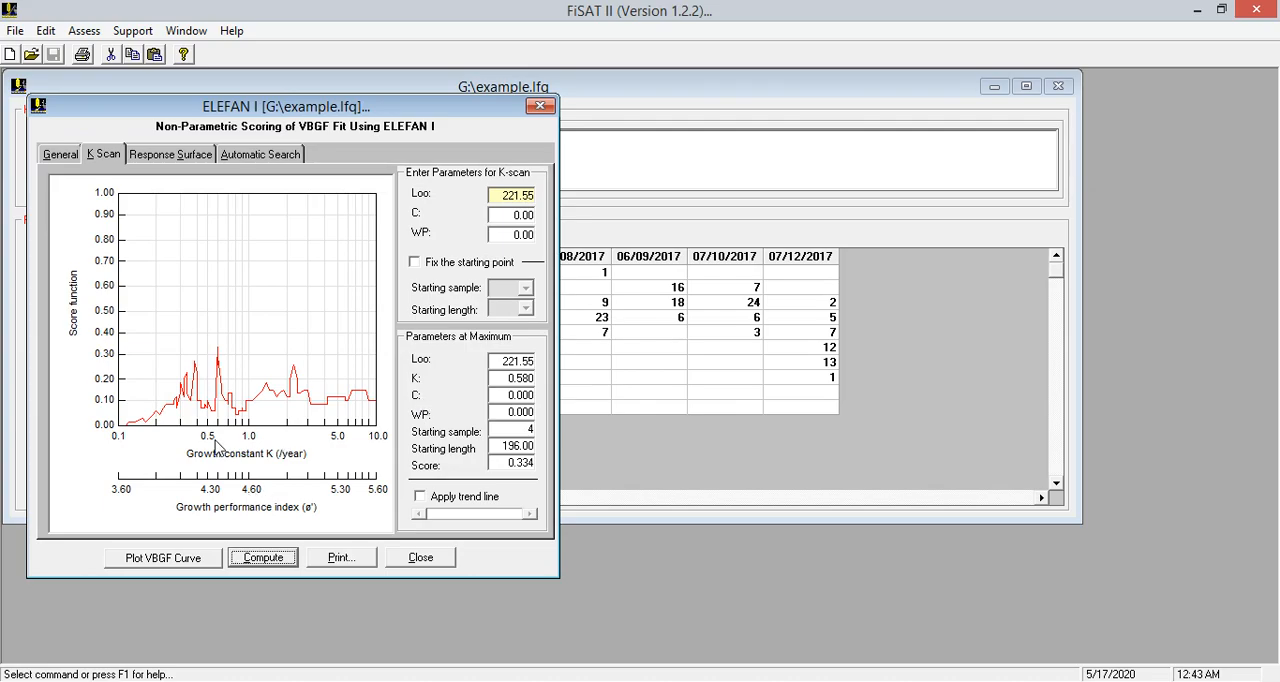
Plot the VBGF curve from the K scan over the length-frequency graph, using restructured frequencies
{"action": "left_click", "coordinate": [165, 560]}
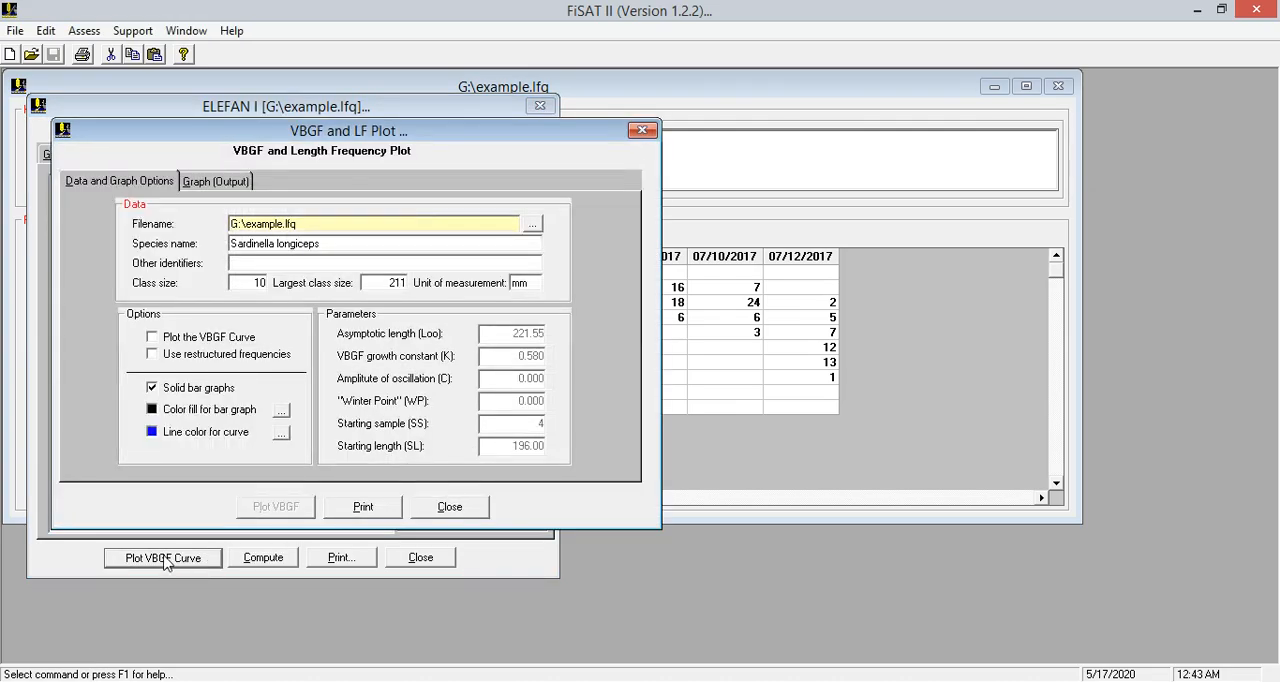
{"action": "left_click", "coordinate": [166, 338]}
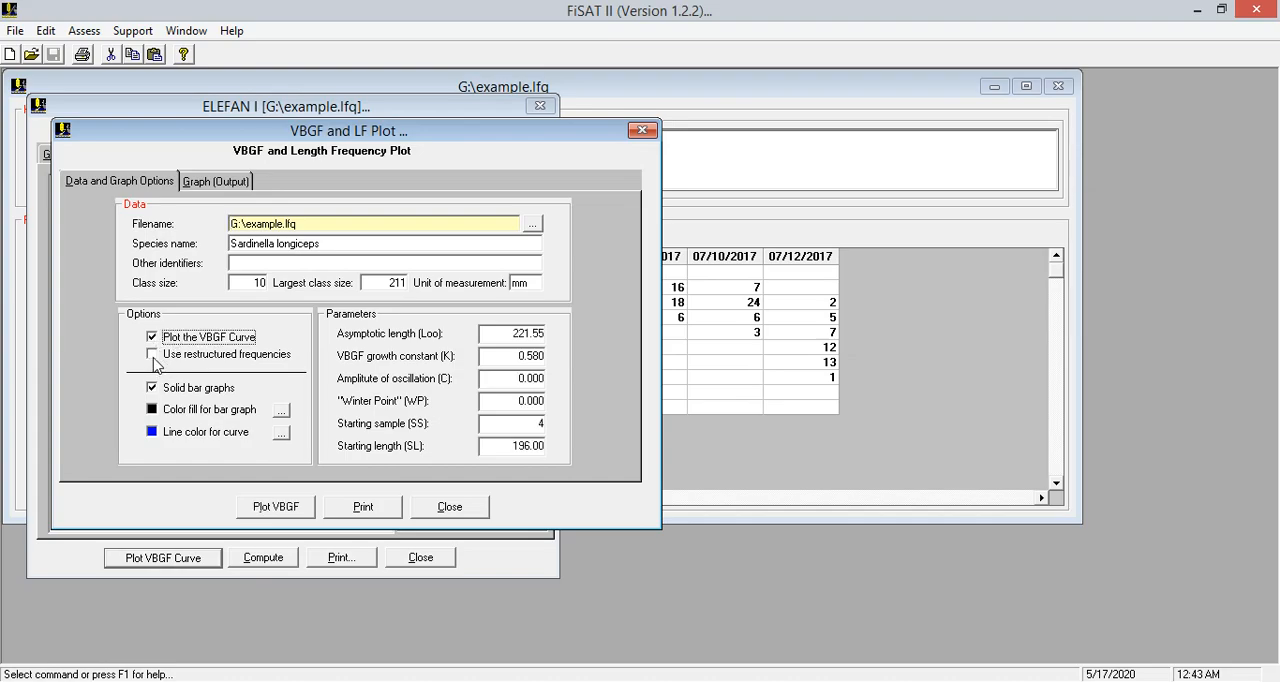
{"action": "left_click", "coordinate": [156, 356]}
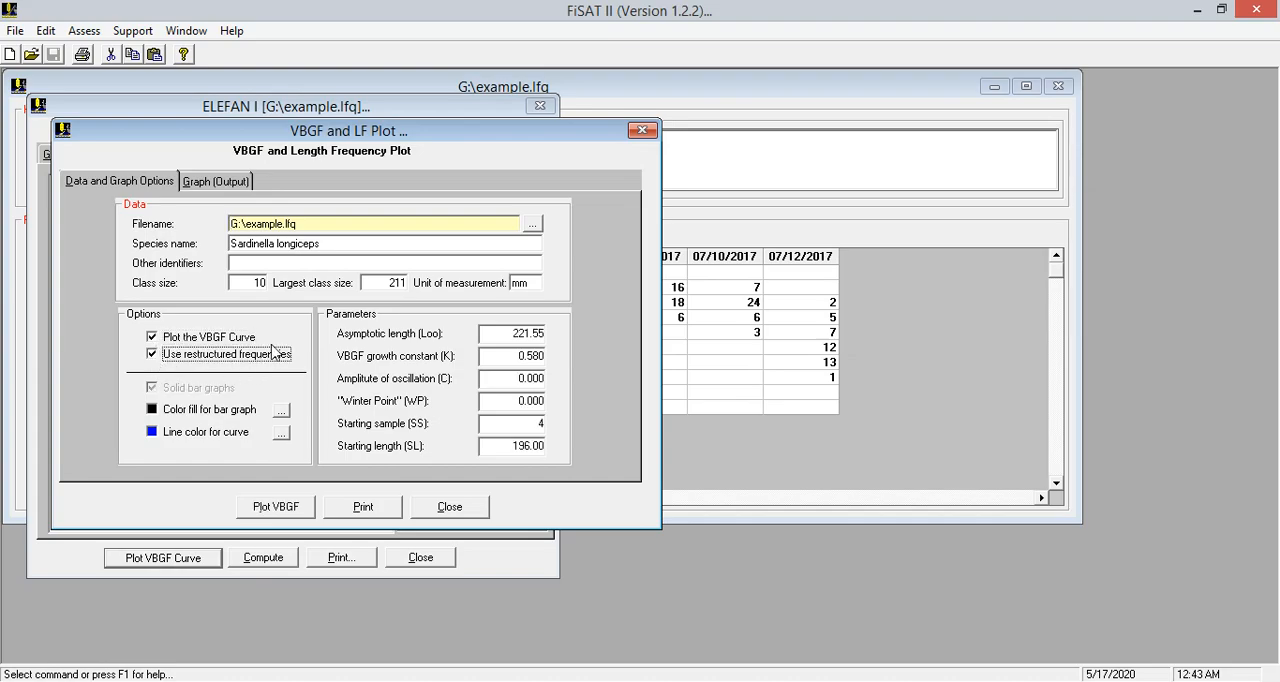
{"action": "left_click", "coordinate": [214, 188]}
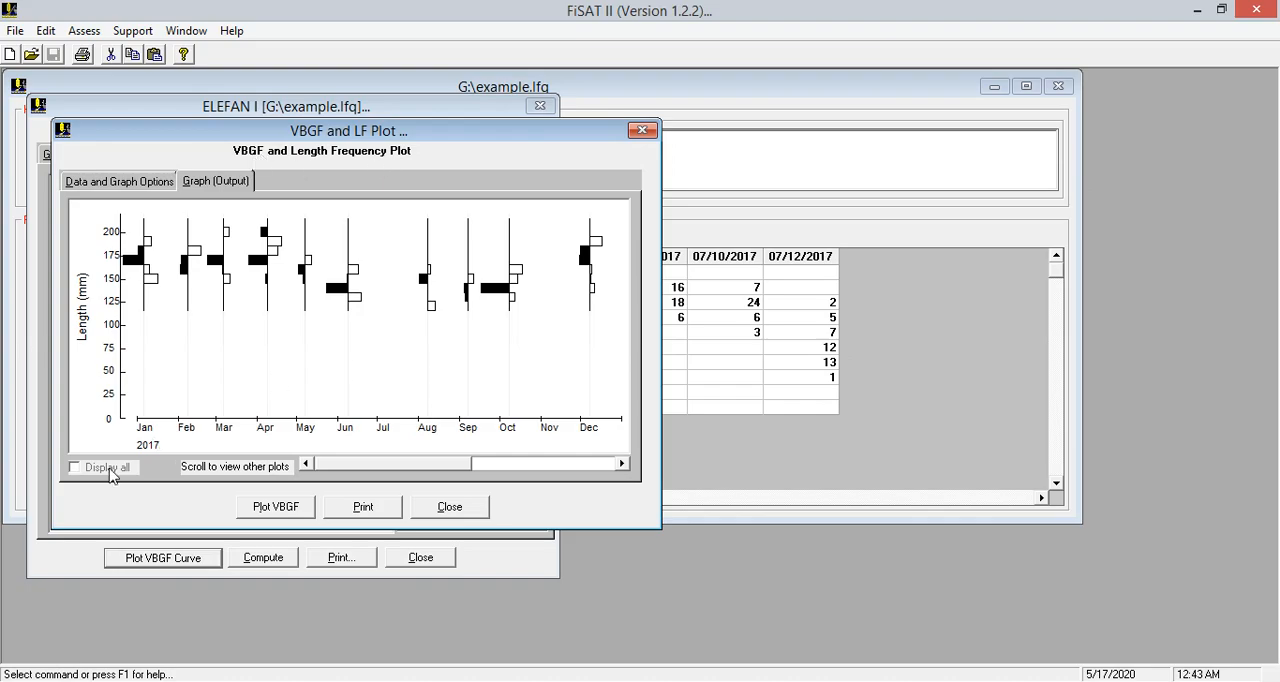
{"action": "left_click", "coordinate": [278, 509]}
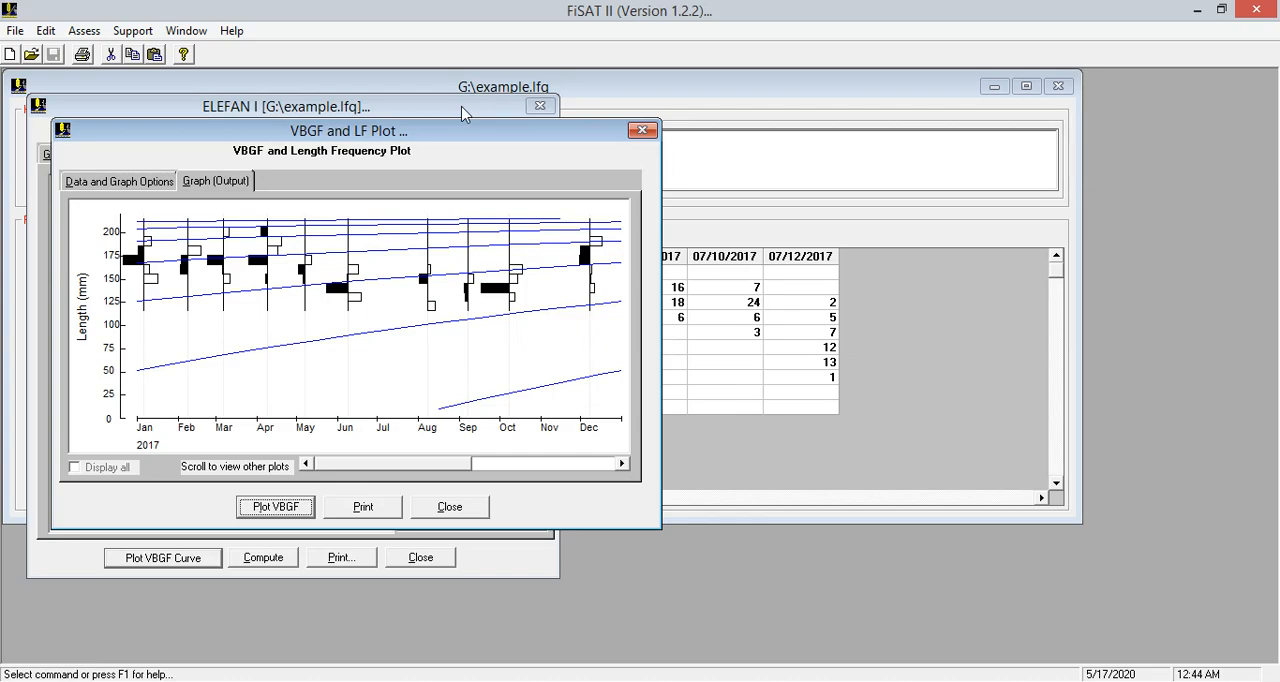
Move the ELEFAN I and VBGF plot windows off the frequency table and compare the January sample's frequencies with the plotted bars
{"action": "left_click_drag", "start_coordinate": [462, 108], "coordinate": [1098, 167]}
{"action": "left_click_drag", "start_coordinate": [540, 126], "coordinate": [1180, 222]}
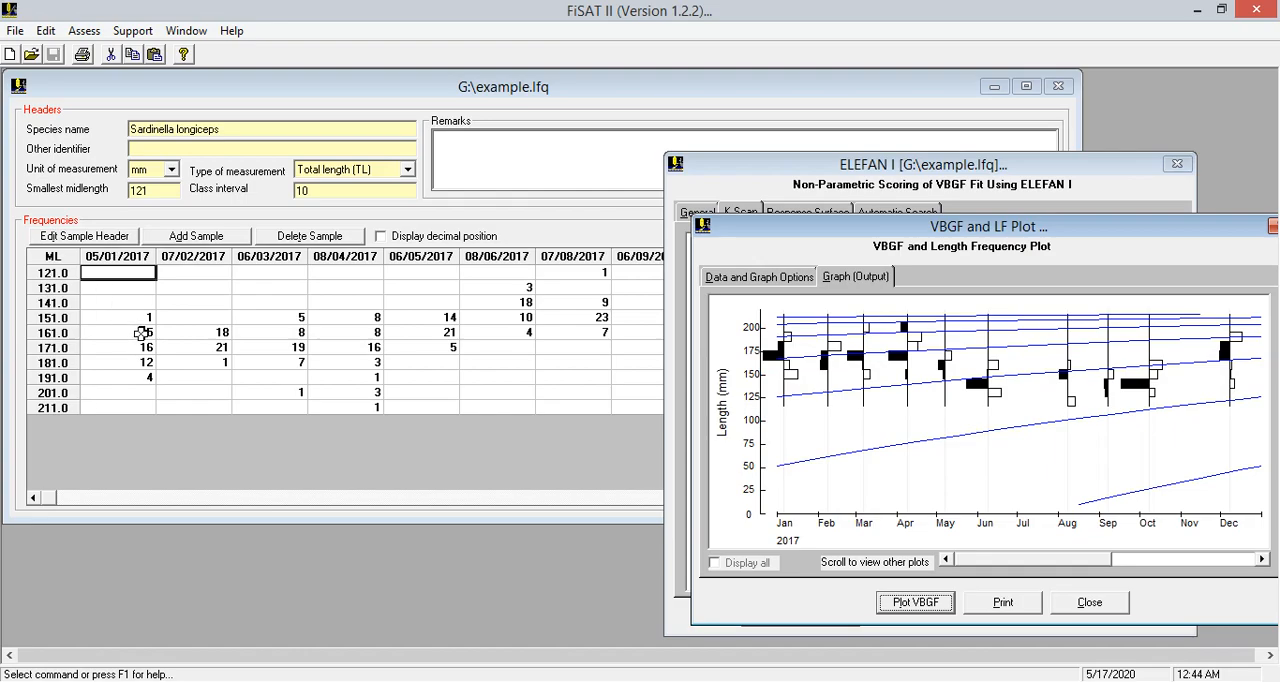
{"action": "left_click", "coordinate": [84, 319]}
{"action": "left_click_drag", "start_coordinate": [54, 318], "coordinate": [145, 323]}
{"action": "left_click", "coordinate": [146, 322]}
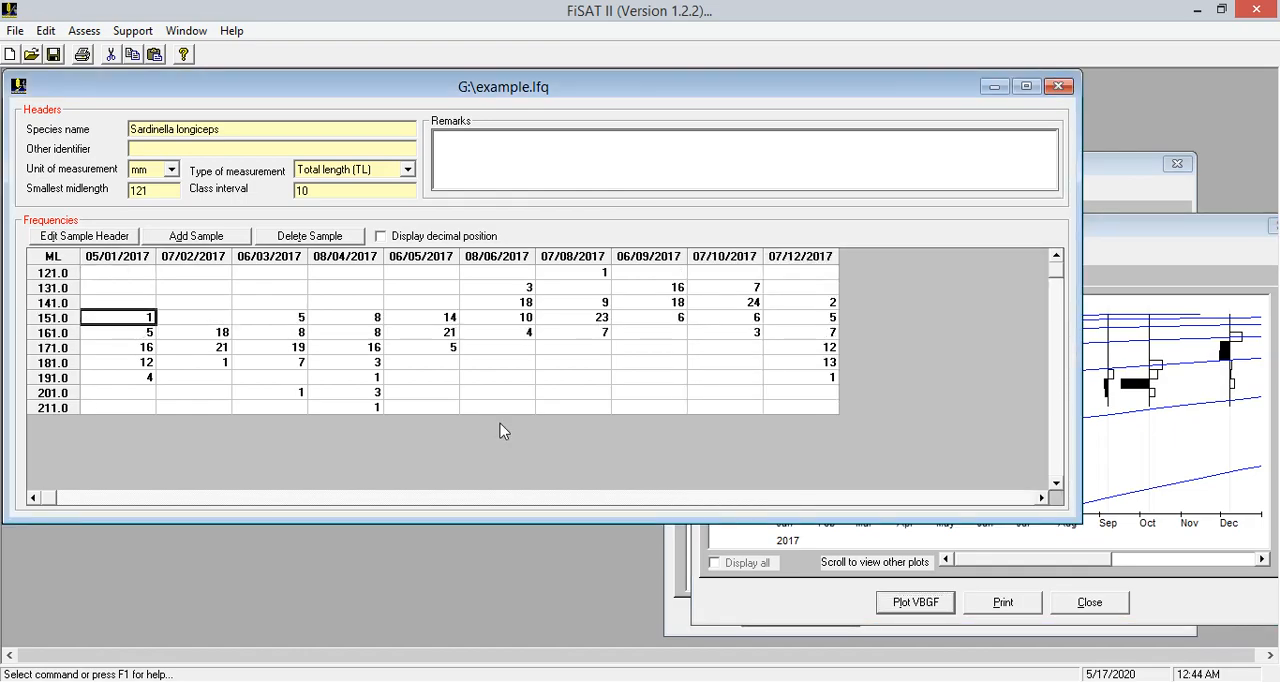
{"action": "left_click", "coordinate": [777, 562]}
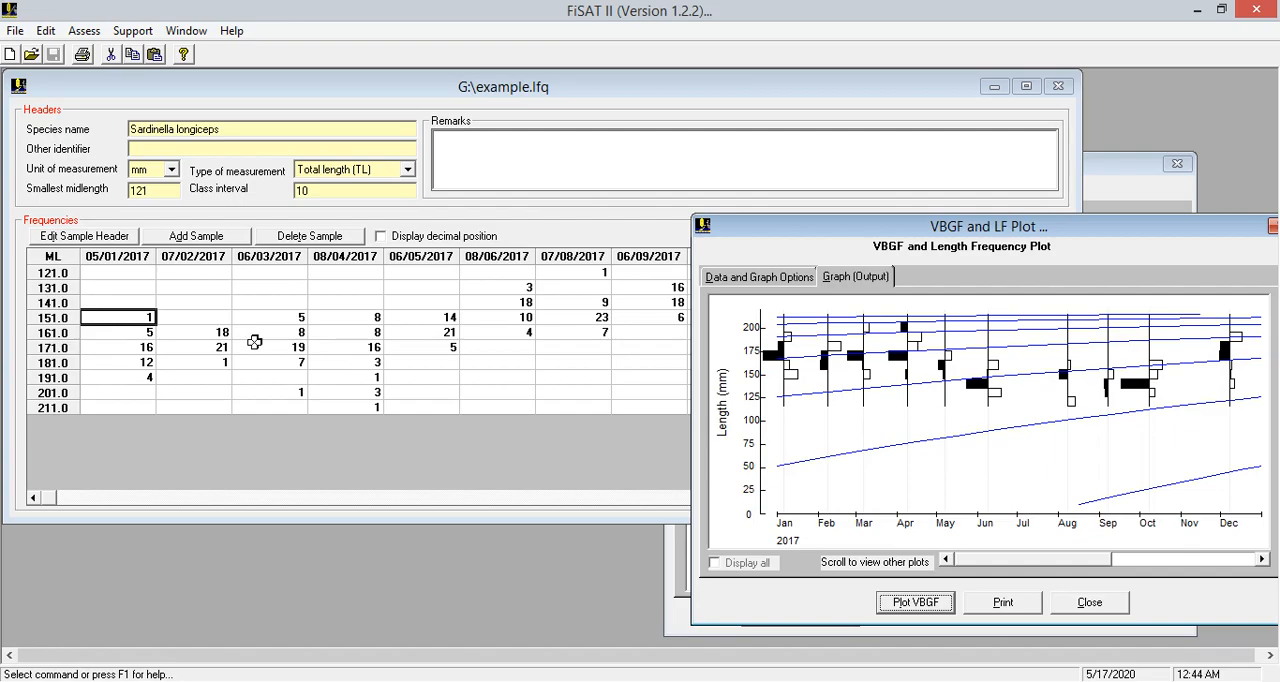
Compare the April sample's frequencies around the 171.0 row with the plotted bars and bring the VBGF plot back in front
{"action": "left_click_drag", "start_coordinate": [49, 347], "coordinate": [351, 357]}
{"action": "left_click", "coordinate": [360, 362]}
{"action": "left_click", "coordinate": [362, 348]}
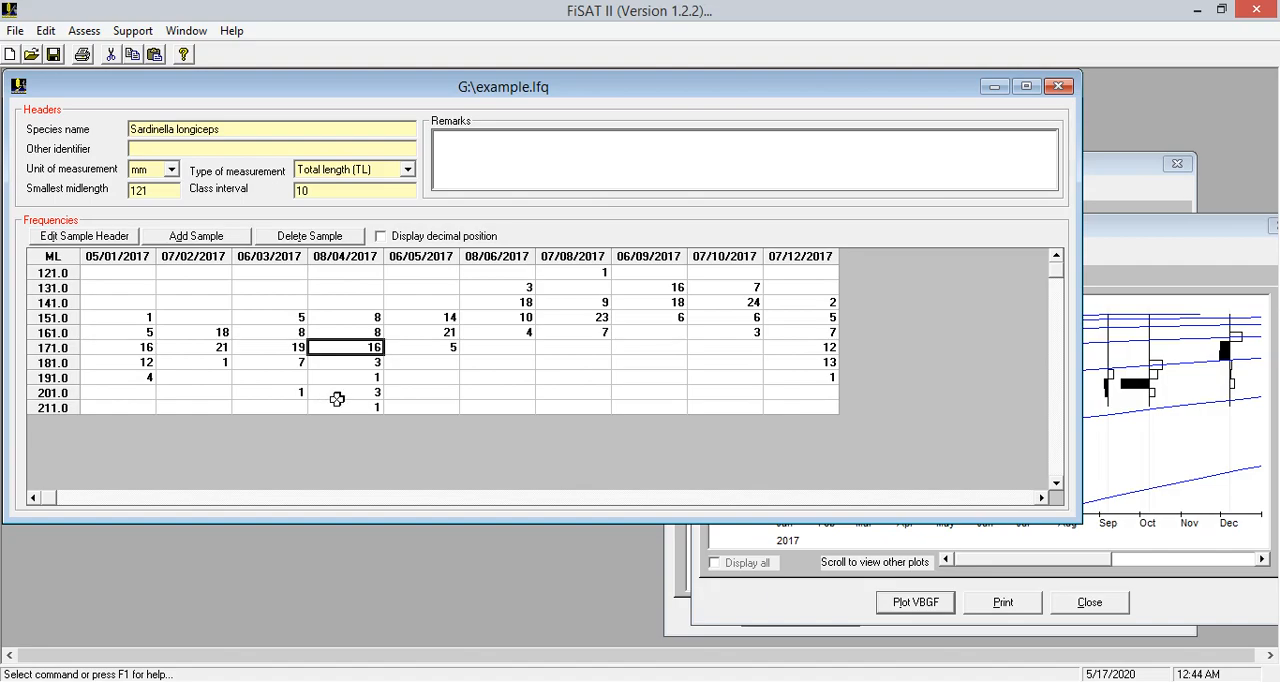
{"action": "left_click", "coordinate": [762, 600]}
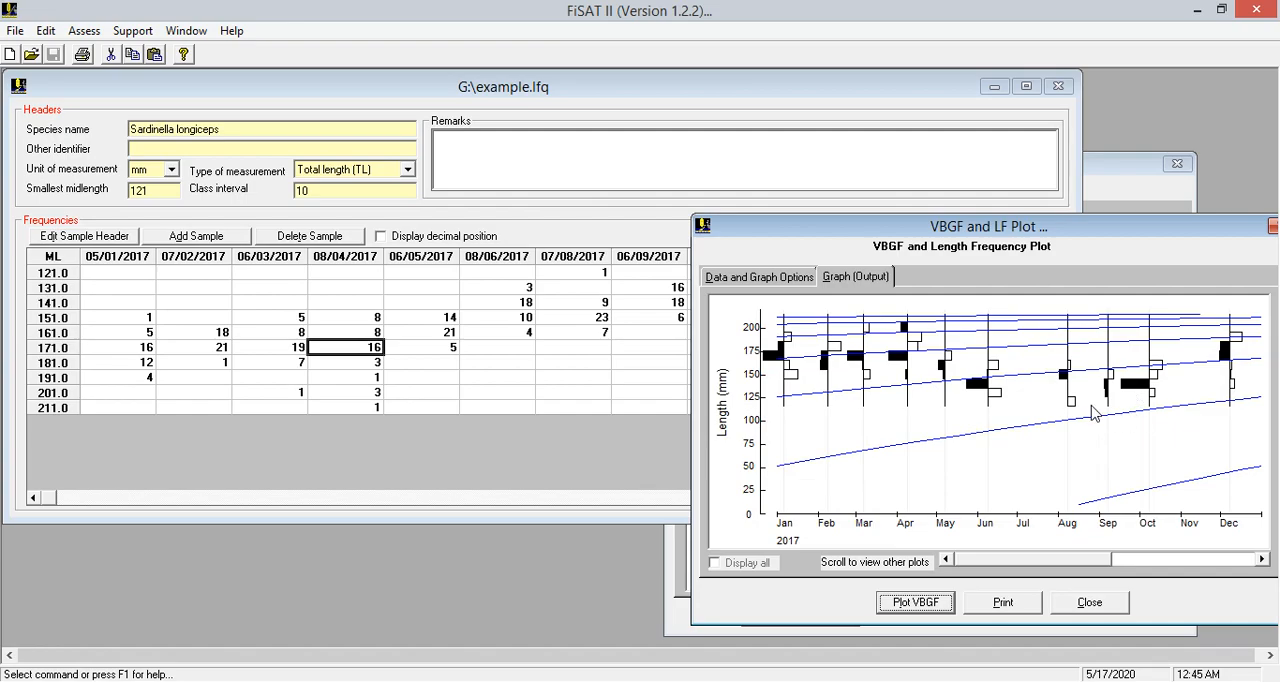
Open Pauly's M Equation for natural mortality and bring the ELEFAN I K scan results forward beside it
{"action": "left_click", "coordinate": [81, 36]}
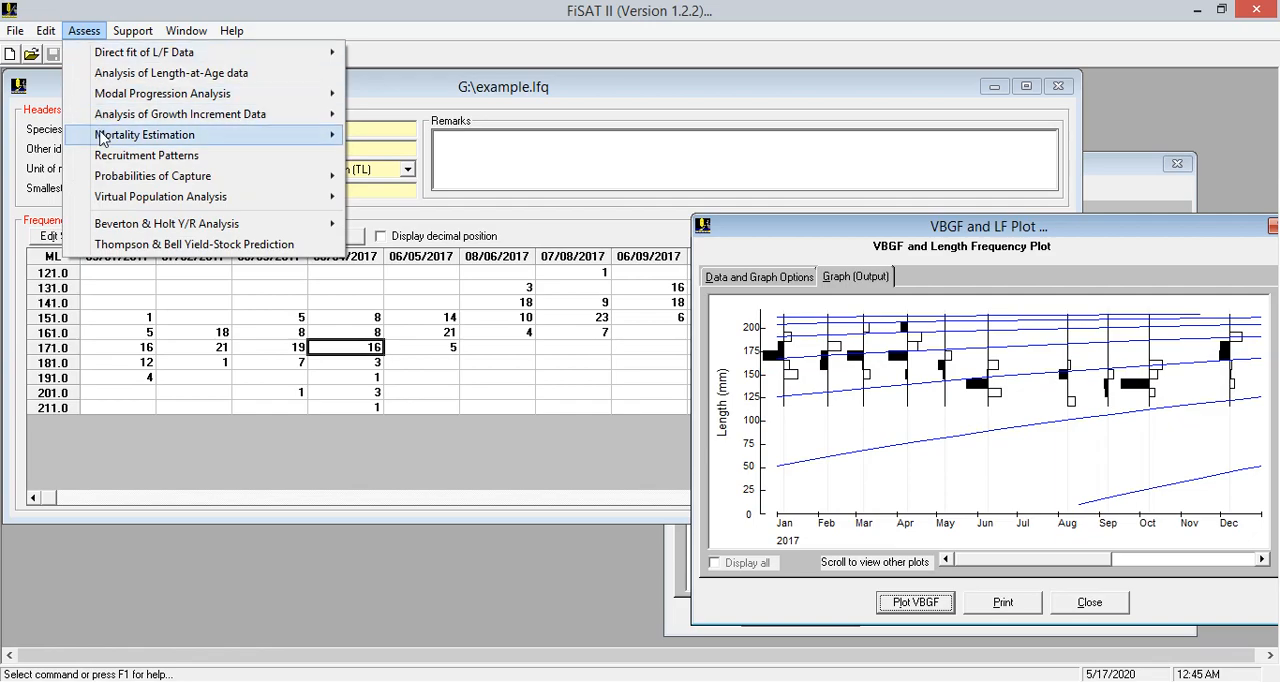
{"action": "mouse_move", "coordinate": [103, 139]}
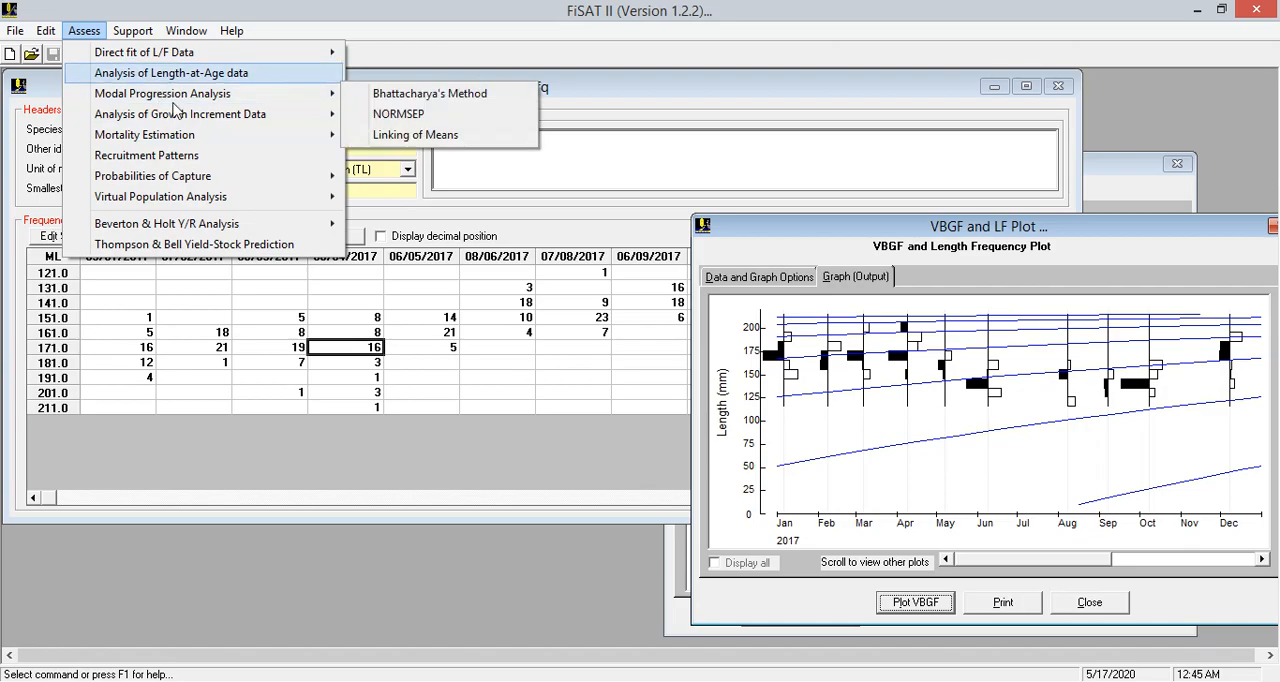
{"action": "mouse_move", "coordinate": [211, 97]}
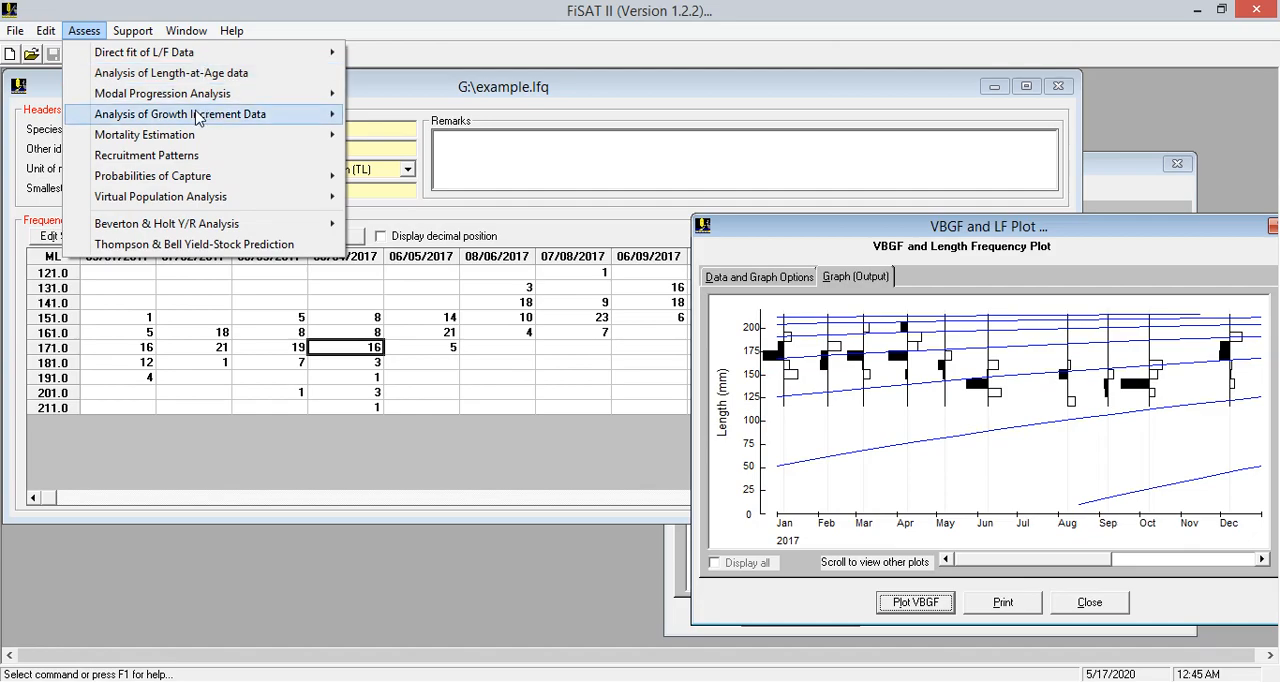
{"action": "mouse_move", "coordinate": [178, 134]}
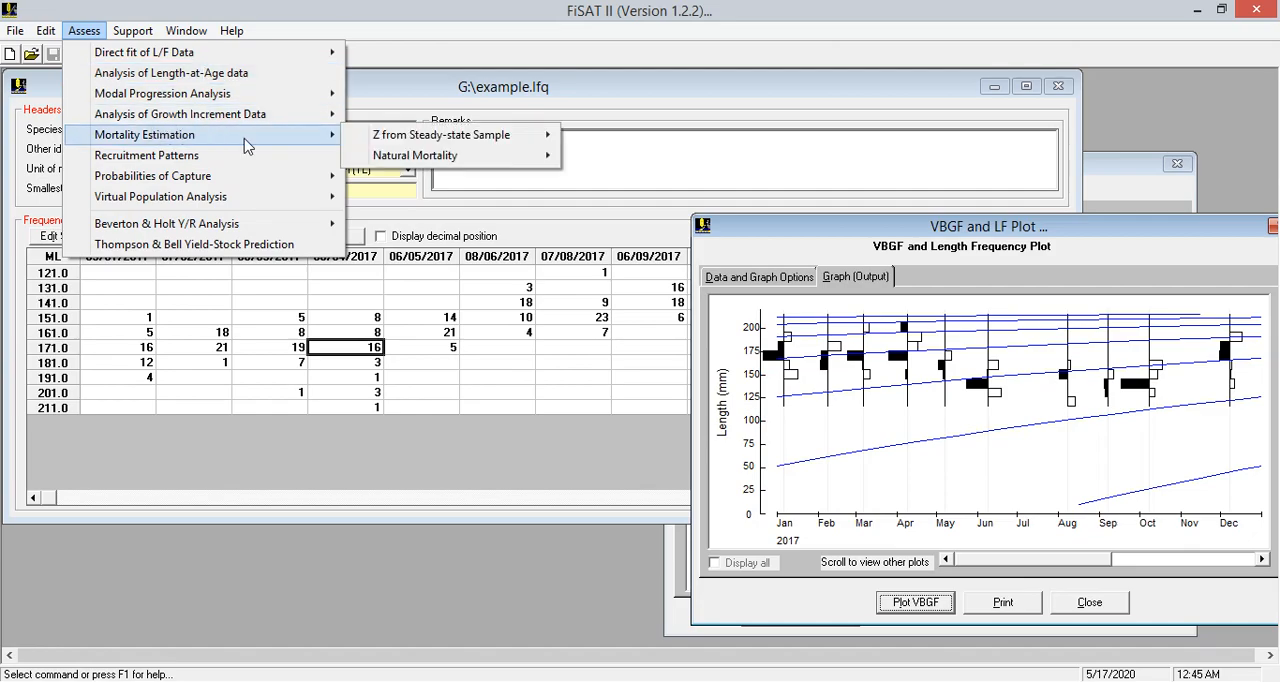
{"action": "mouse_move", "coordinate": [416, 158]}
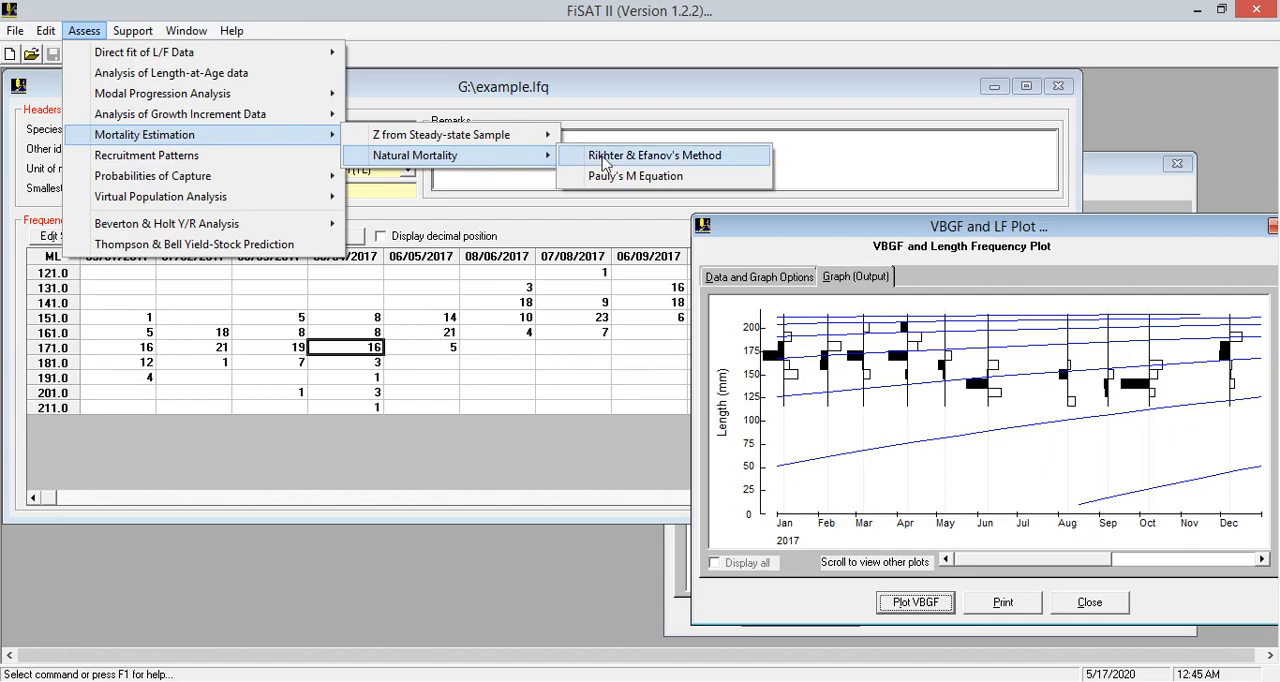
{"action": "left_click", "coordinate": [648, 185]}
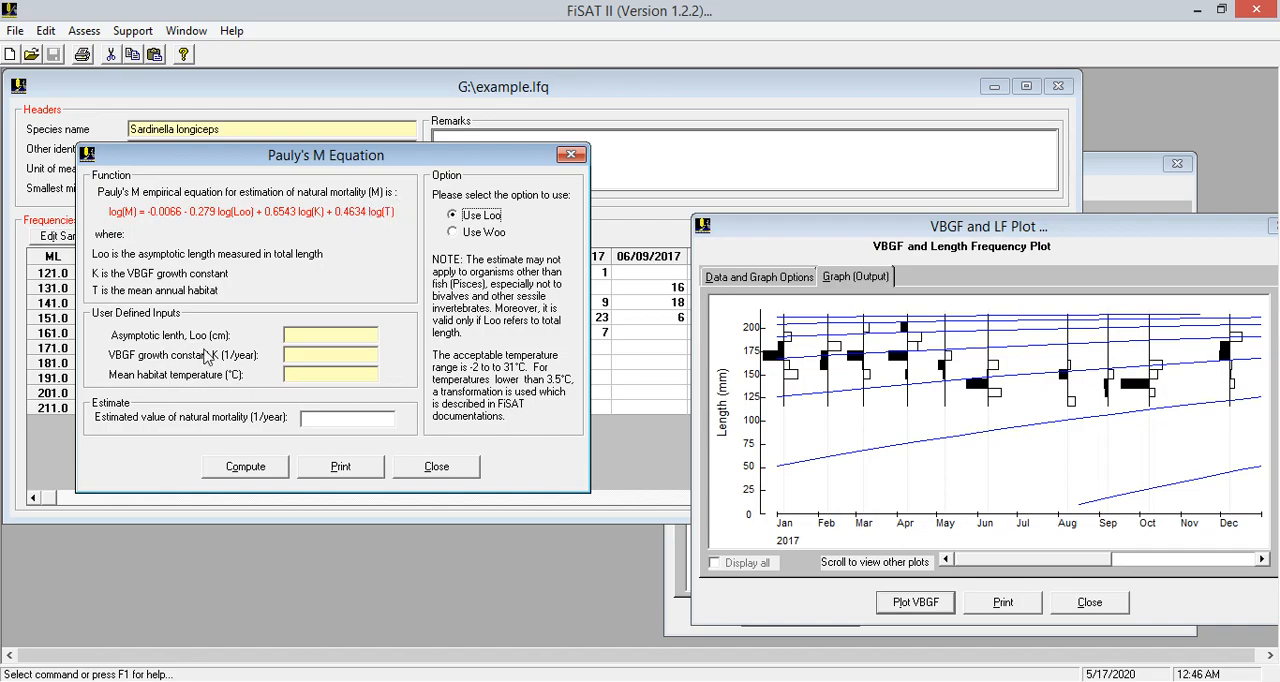
{"action": "left_click", "coordinate": [1136, 165]}
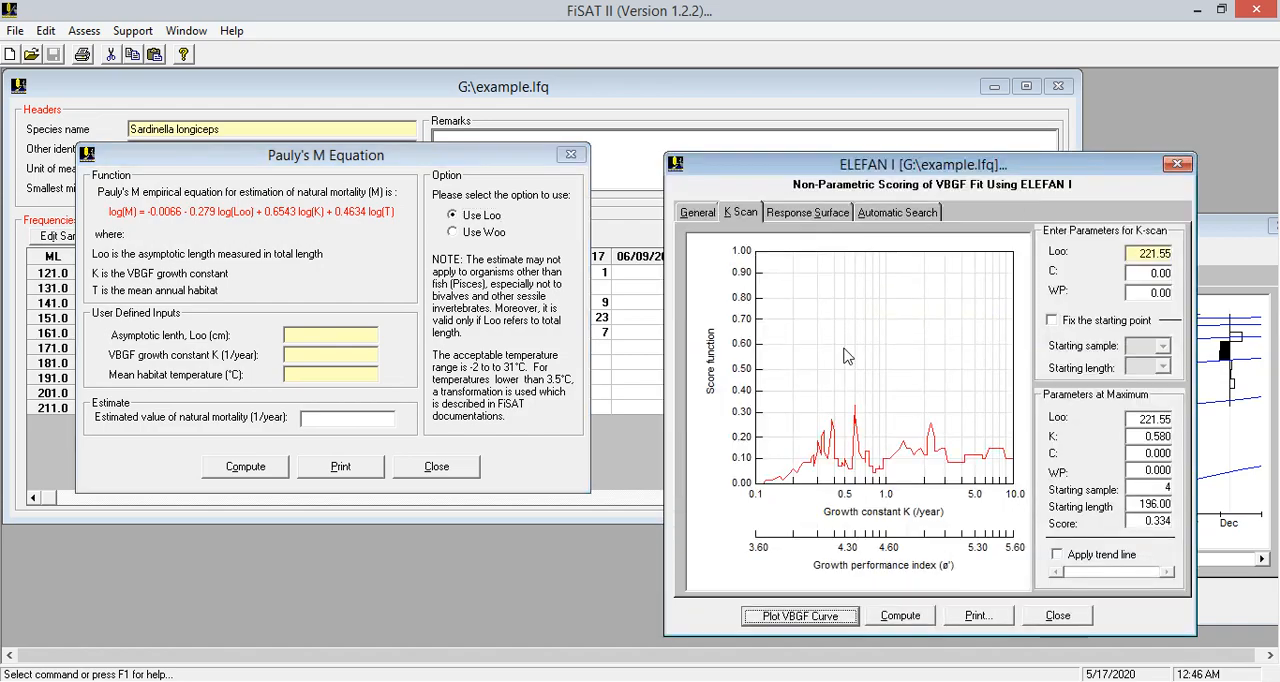
Compute natural mortality with Pauly's M Equation, using Loo 221.55, K 0.58 and a mean habitat temperature of 28.7 °C
{"action": "left_click", "coordinate": [335, 339]}
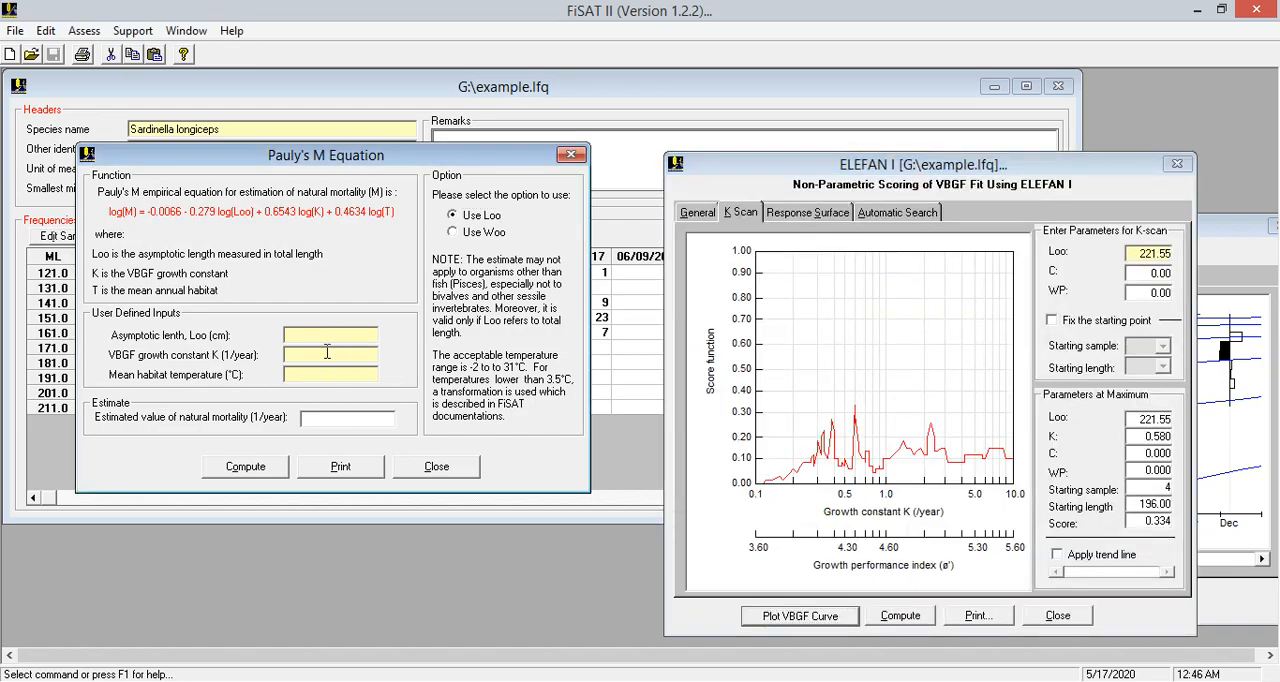
{"action": "type", "text": "221.55"}
{"action": "key", "text": "Tab"}
{"action": "type", "text": "0.58"}
{"action": "left_click", "coordinate": [350, 373]}
{"action": "type", "text": "28.7"}
{"action": "left_click", "coordinate": [251, 470]}
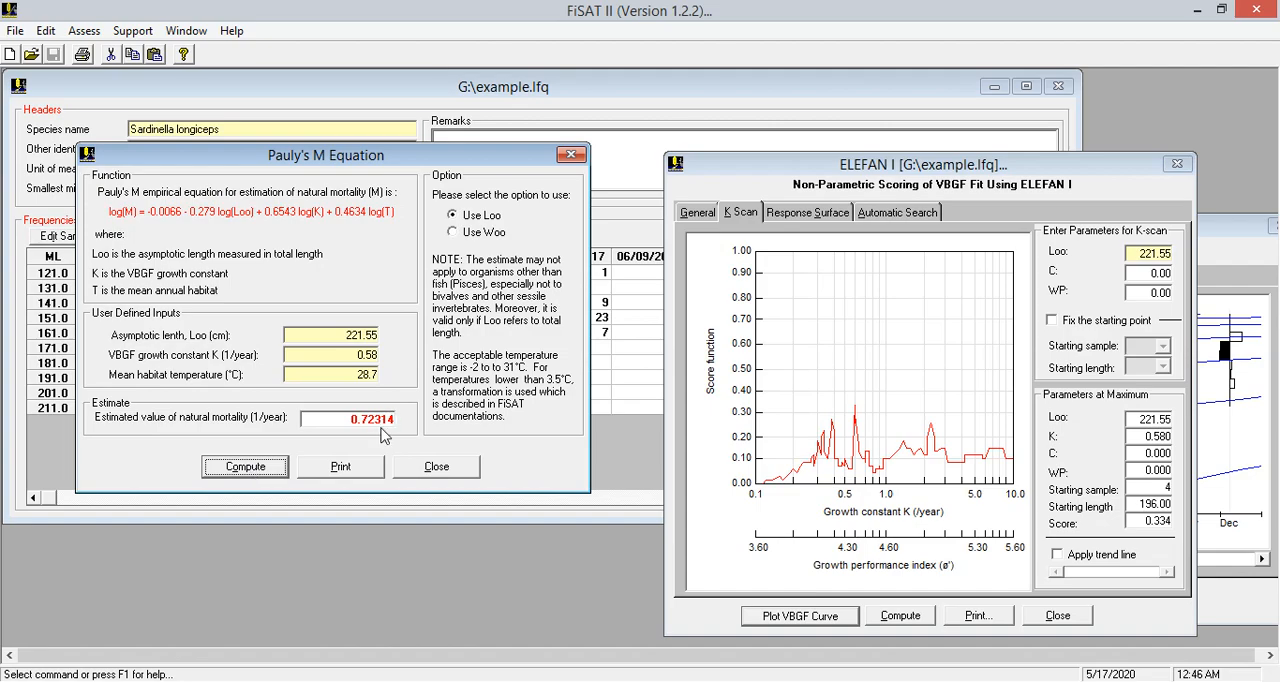
{"action": "mouse_move", "coordinate": [350, 418]}
{"action": "left_mouse_down"}
{"action": "mouse_move", "coordinate": [392, 418]}
{"action": "mouse_move", "coordinate": [374, 418]}
{"action": "left_mouse_up"}
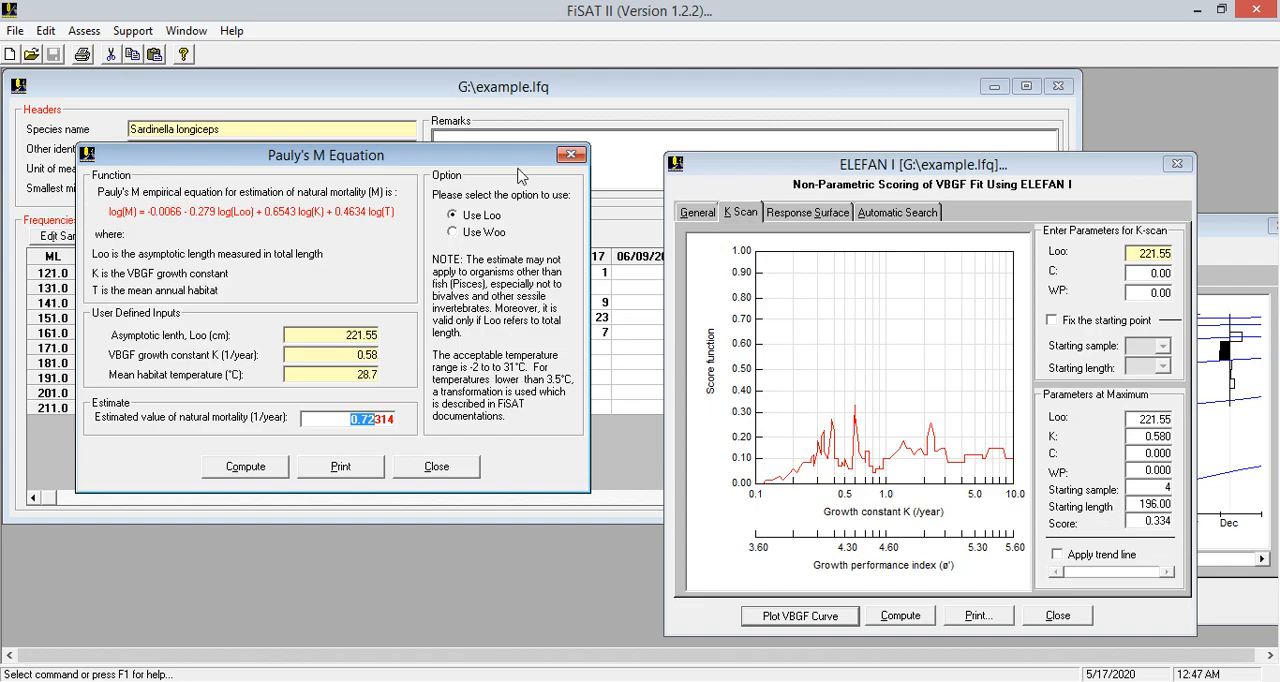
Move Pauly's M Equation window aside, open the Length-converted Catch Curve analysis for total mortality, and move its window fully into view
{"action": "left_click_drag", "start_coordinate": [397, 158], "coordinate": [339, 351]}
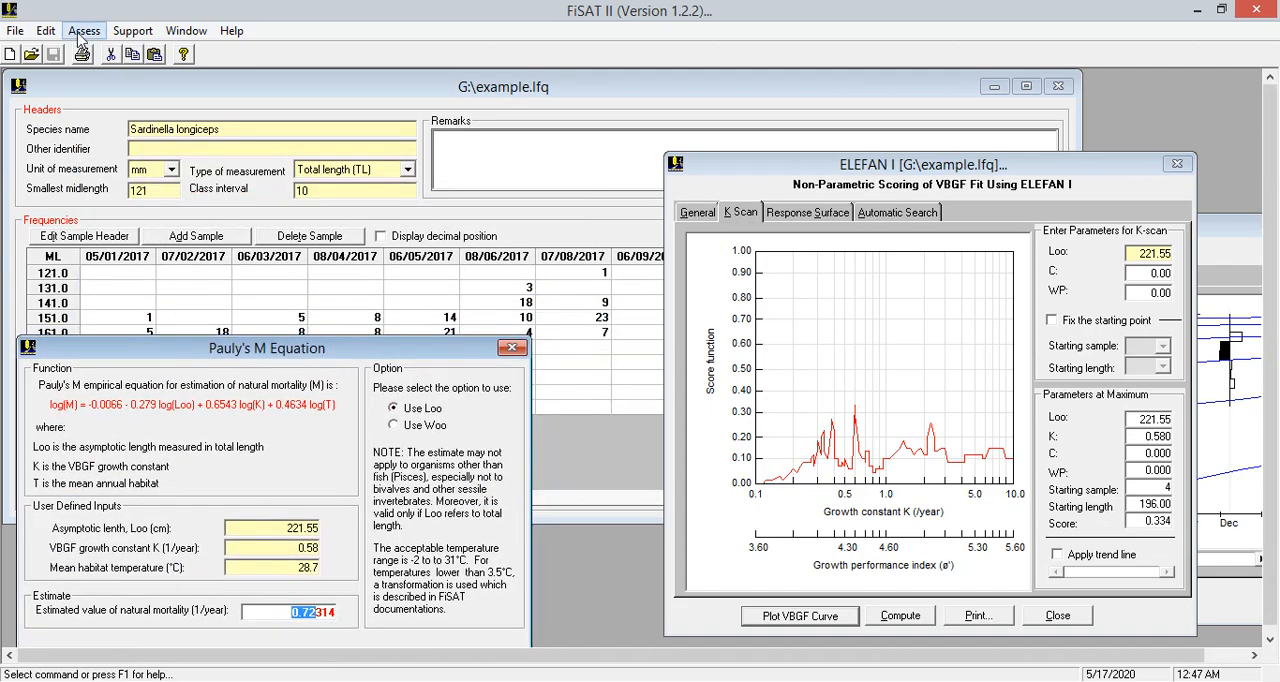
{"action": "left_click", "coordinate": [84, 31]}
{"action": "mouse_move", "coordinate": [205, 140]}
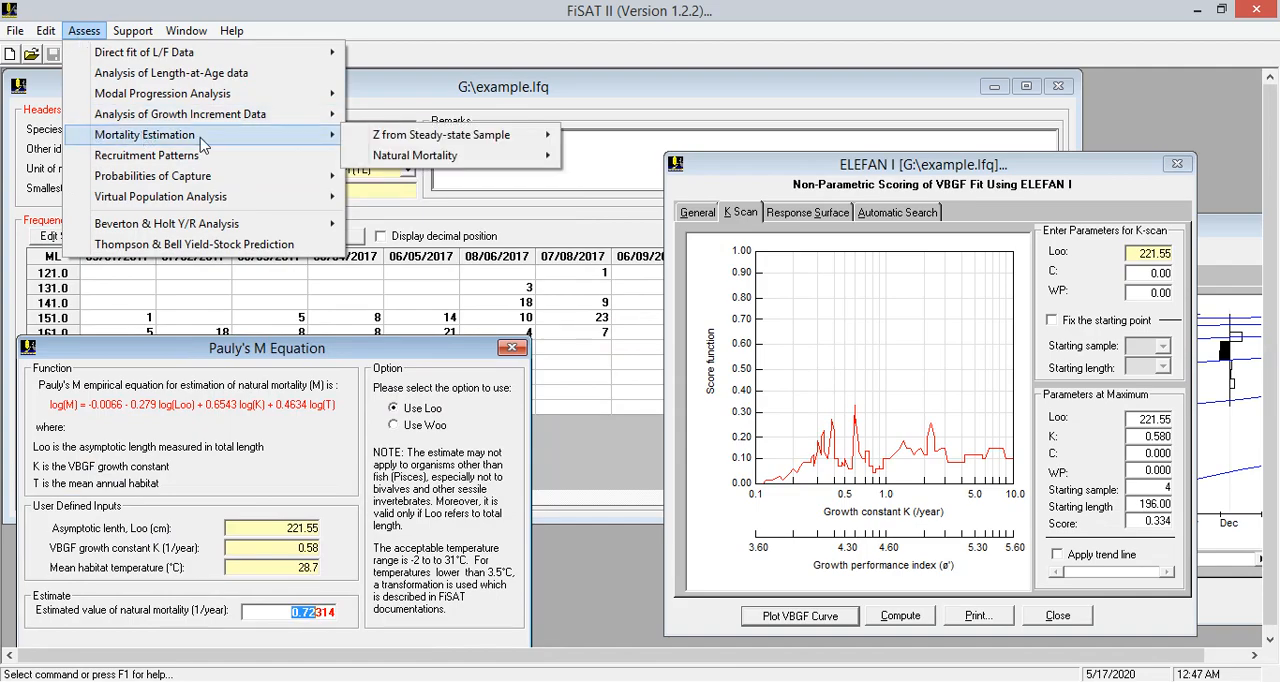
{"action": "mouse_move", "coordinate": [400, 140]}
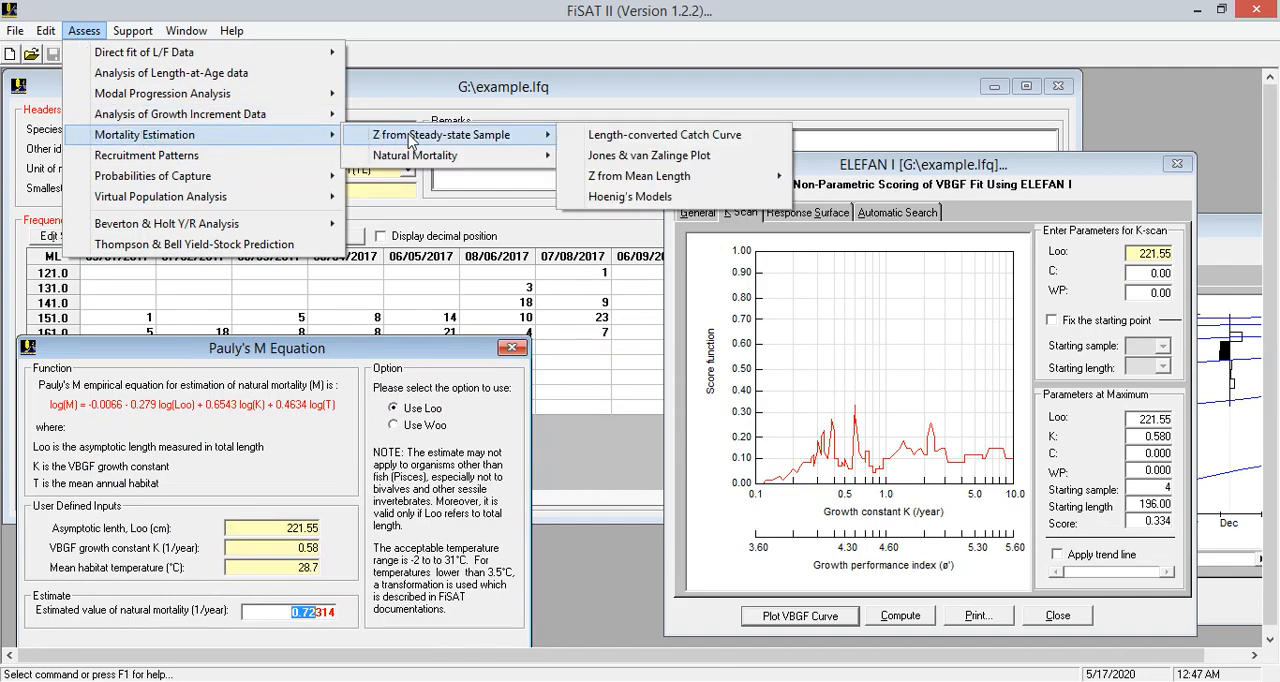
{"action": "left_click", "coordinate": [664, 136]}
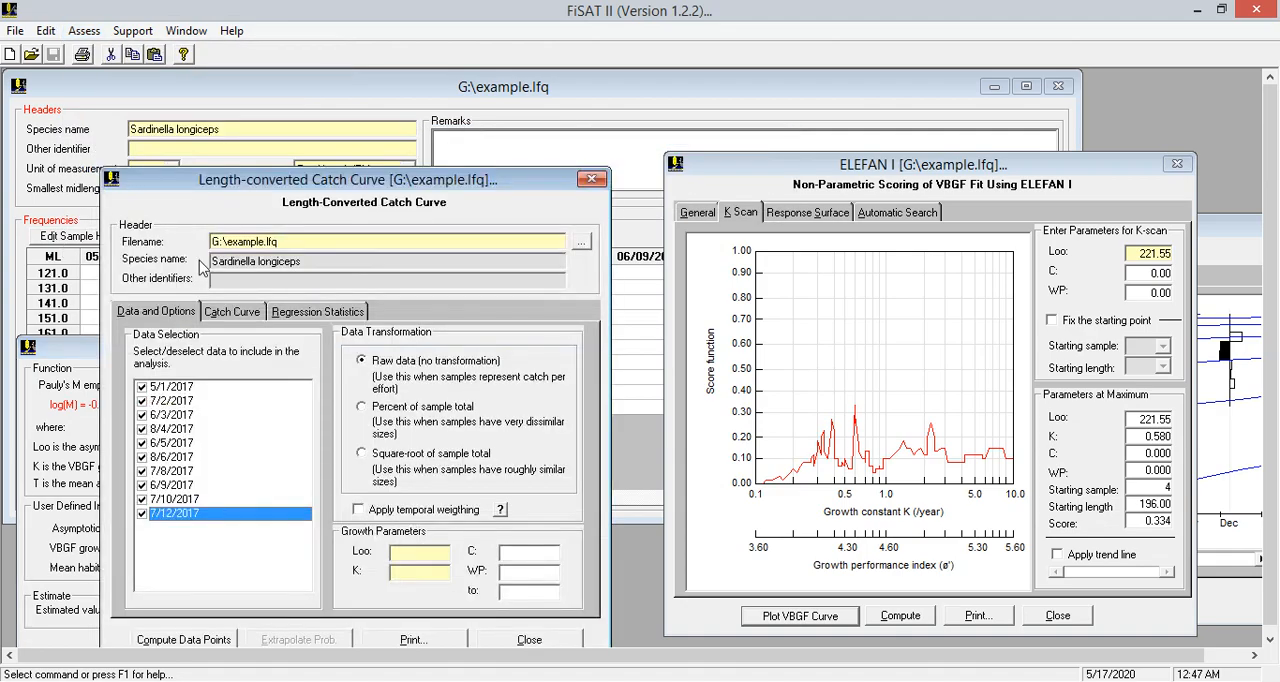
{"action": "left_click_drag", "start_coordinate": [348, 186], "coordinate": [376, 96]}
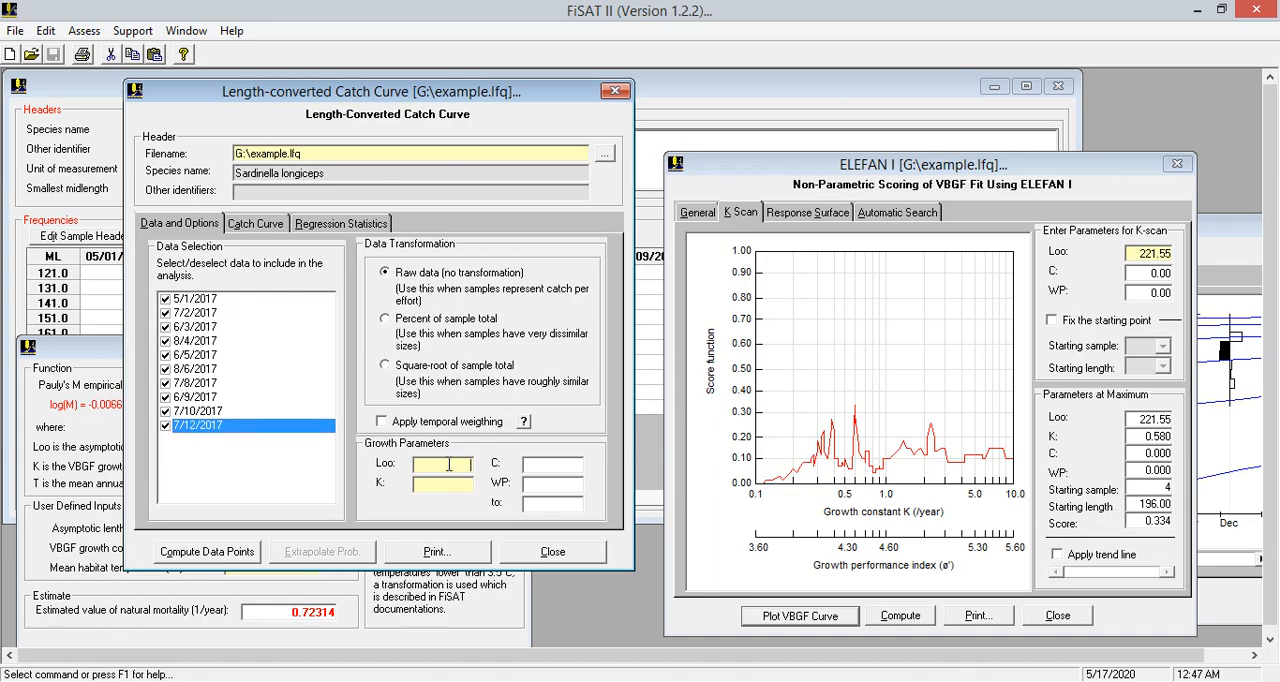
Compute the catch curve data points with Loo 221.55 and K 0.58, and plot the curve with its regression over classes 8 to 10
{"action": "type", "text": "221"}
{"action": "type", "text": ".55"}
{"action": "type", "text": "0.58"}
{"action": "type", "text": "0"}
{"action": "left_click", "coordinate": [218, 556]}
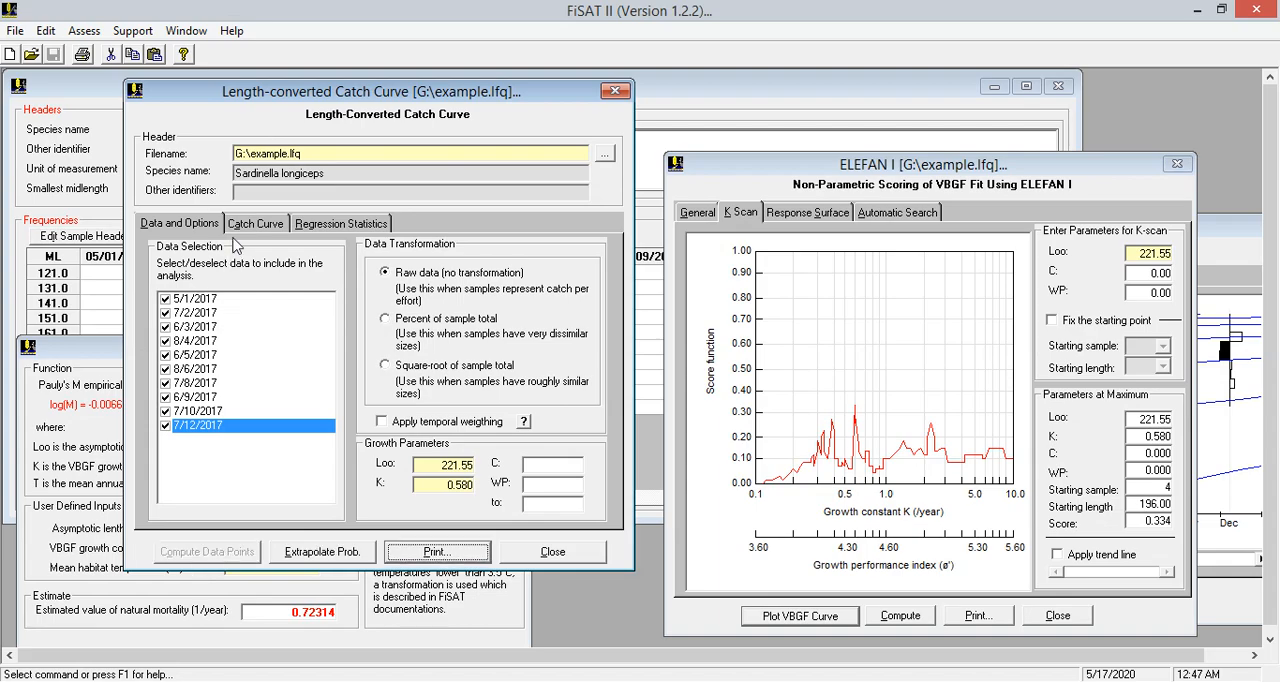
{"action": "left_click", "coordinate": [258, 225]}
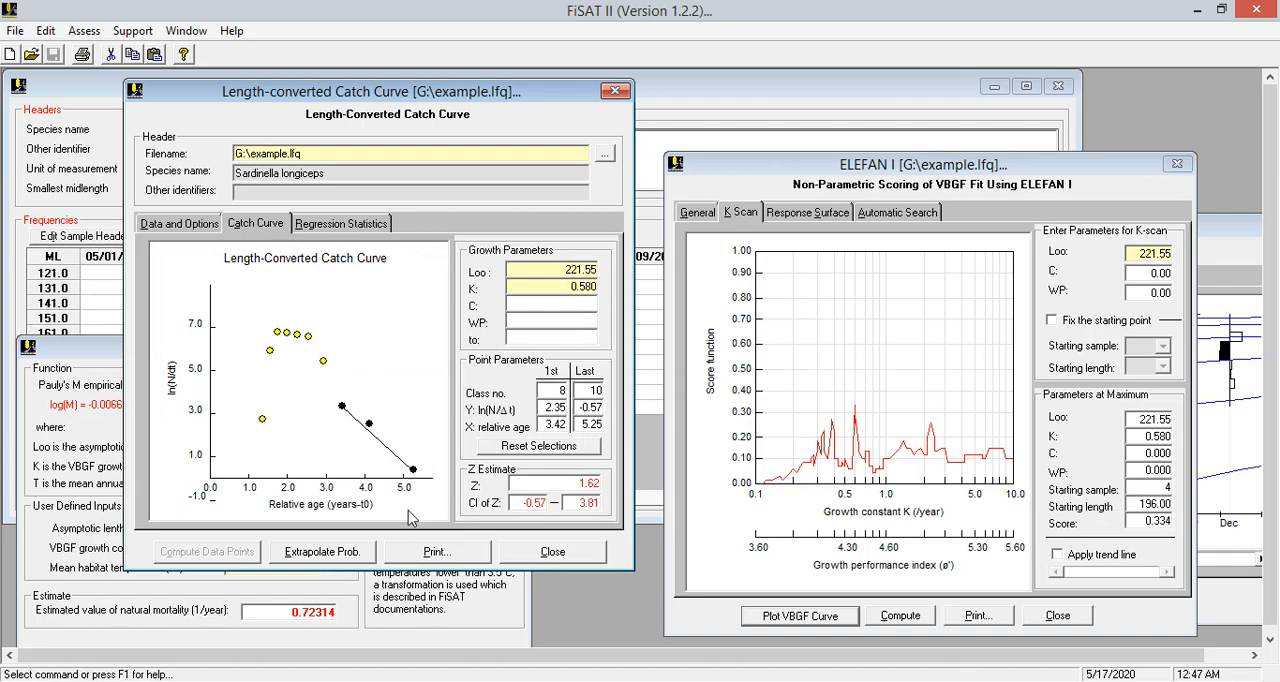
Extrapolate the capture probabilities from the catch curve using a mean annual habitat temperature of 28.7 °C
{"action": "left_click", "coordinate": [343, 553]}
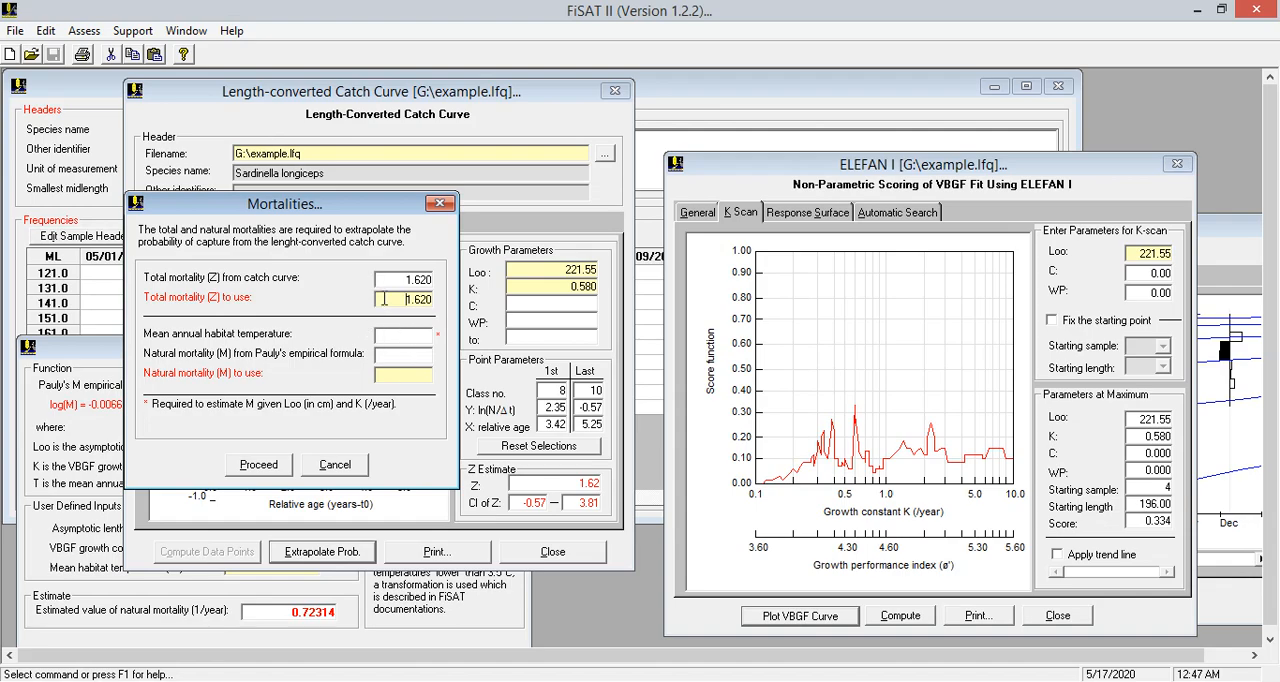
{"action": "left_click", "coordinate": [420, 338]}
{"action": "type", "text": "27"}
{"action": "key", "text": "BackSpace"}
{"action": "type", "text": "9"}
{"action": "key", "text": "BackSpace"}
{"action": "type", "text": "8.7"}
{"action": "left_click", "coordinate": [278, 465]}
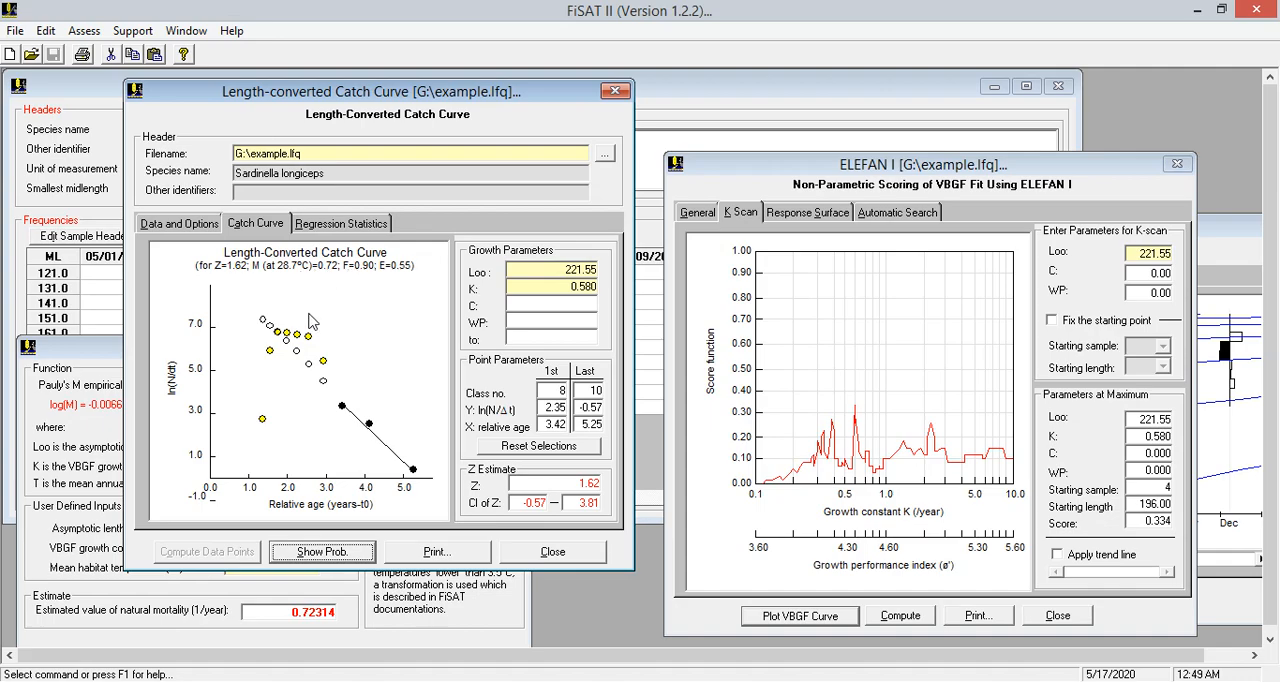
Open the Recruitment Pattern analysis, move its window into view, and proceed to the growth parameters with the preset samples and raw-data options
{"action": "left_click", "coordinate": [84, 31]}
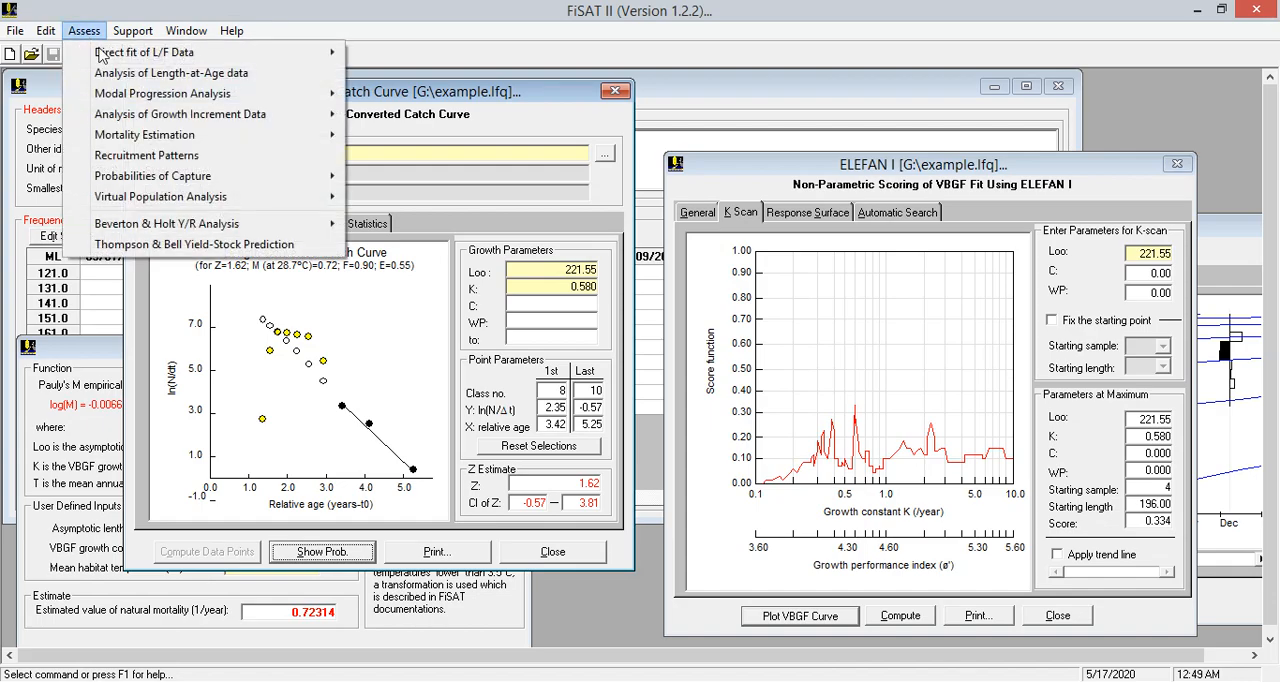
{"action": "left_click", "coordinate": [183, 160]}
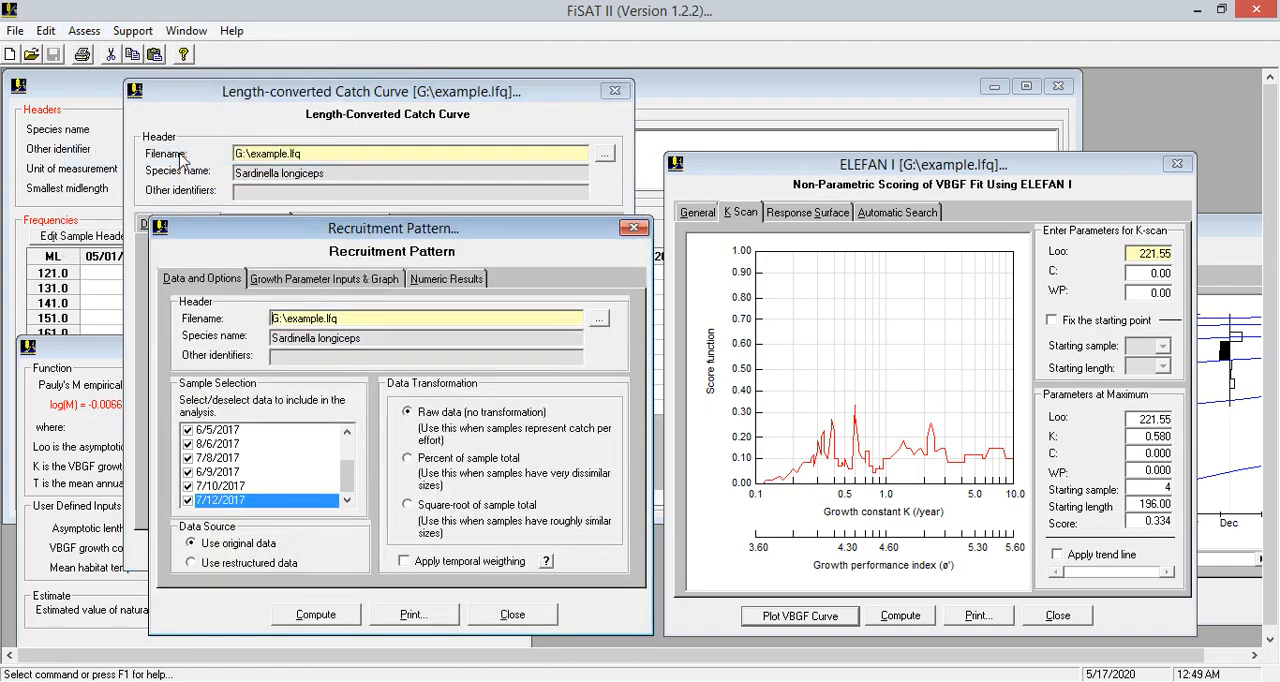
{"action": "left_click_drag", "start_coordinate": [486, 228], "coordinate": [276, 120]}
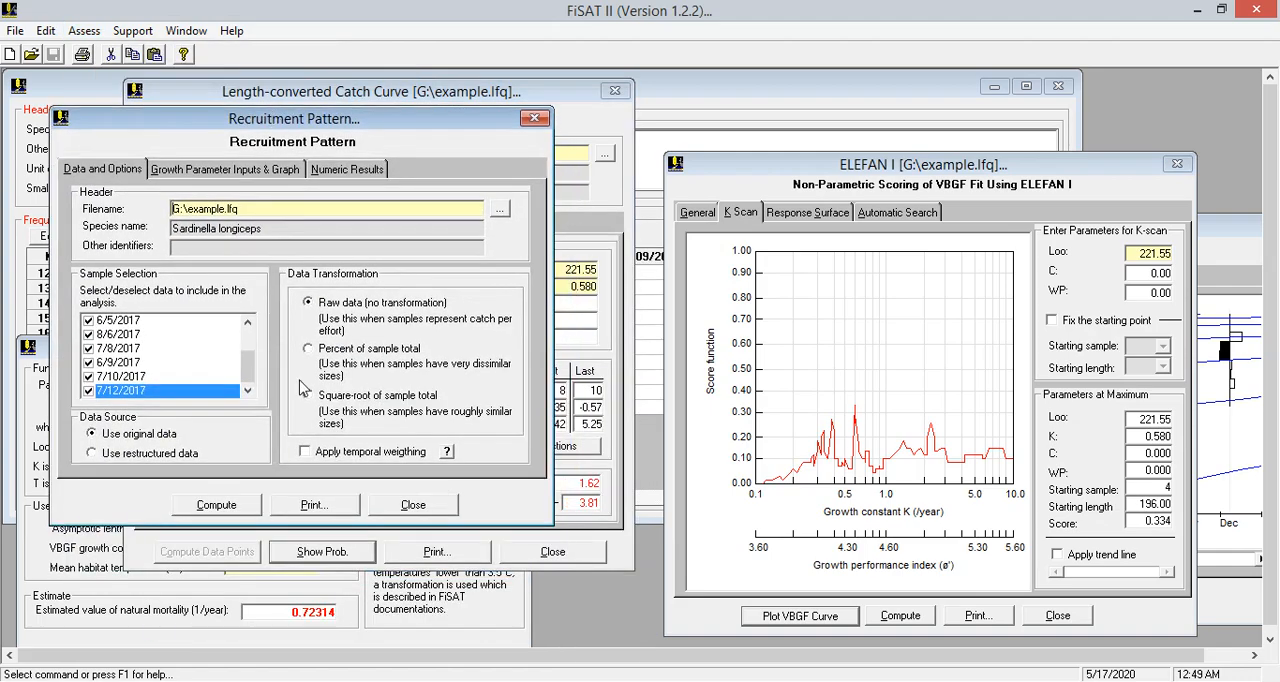
{"action": "left_click", "coordinate": [222, 505]}
Compute the recruitment pattern graph with Loo 221.55 and K 0.58
{"action": "left_click", "coordinate": [472, 211]}
{"action": "type", "text": "22"}
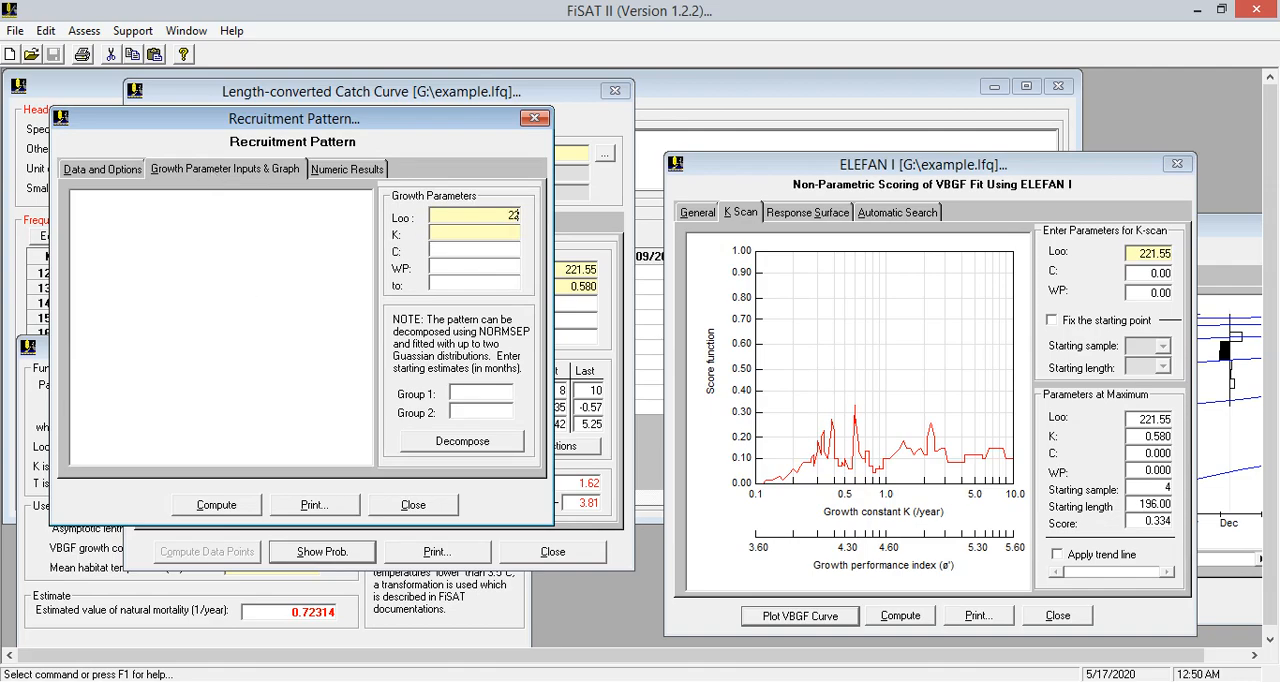
{"action": "type", "text": "1.55"}
{"action": "left_click", "coordinate": [508, 230]}
{"action": "type", "text": "0.580"}
{"action": "left_click", "coordinate": [217, 505]}
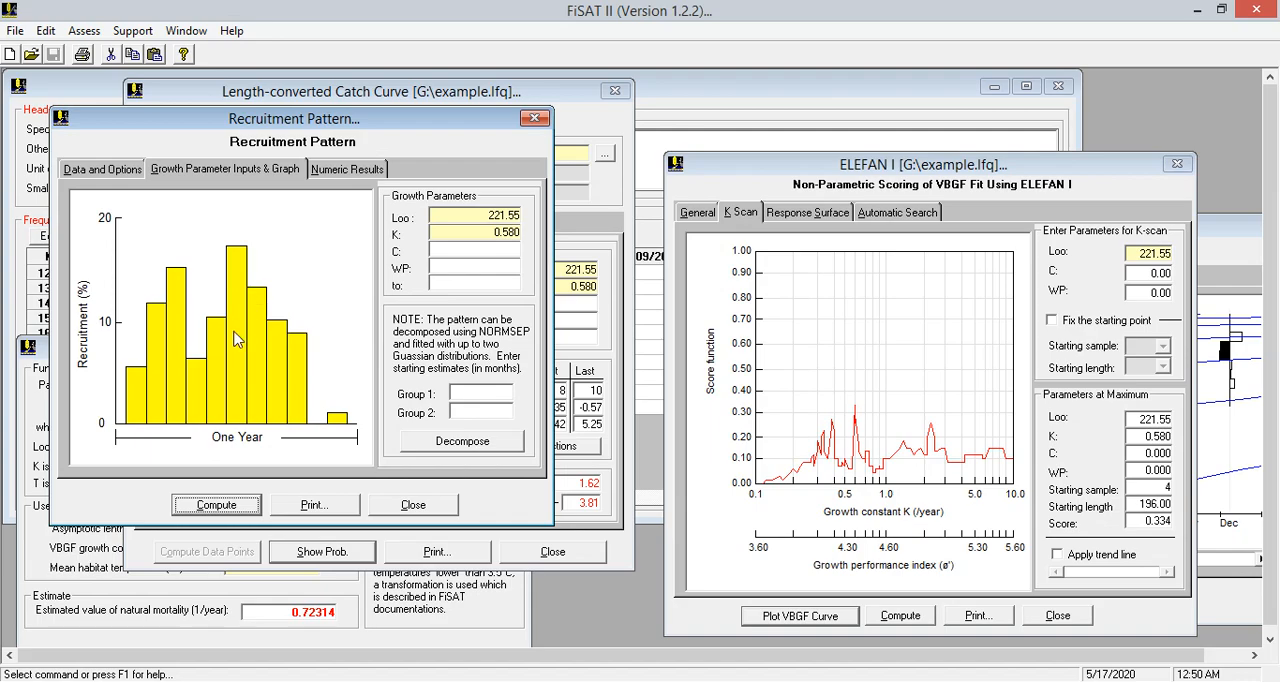
Open the Gillnet Selection analysis under probabilities of capture and move its window up into clear view
{"action": "left_click", "coordinate": [84, 31]}
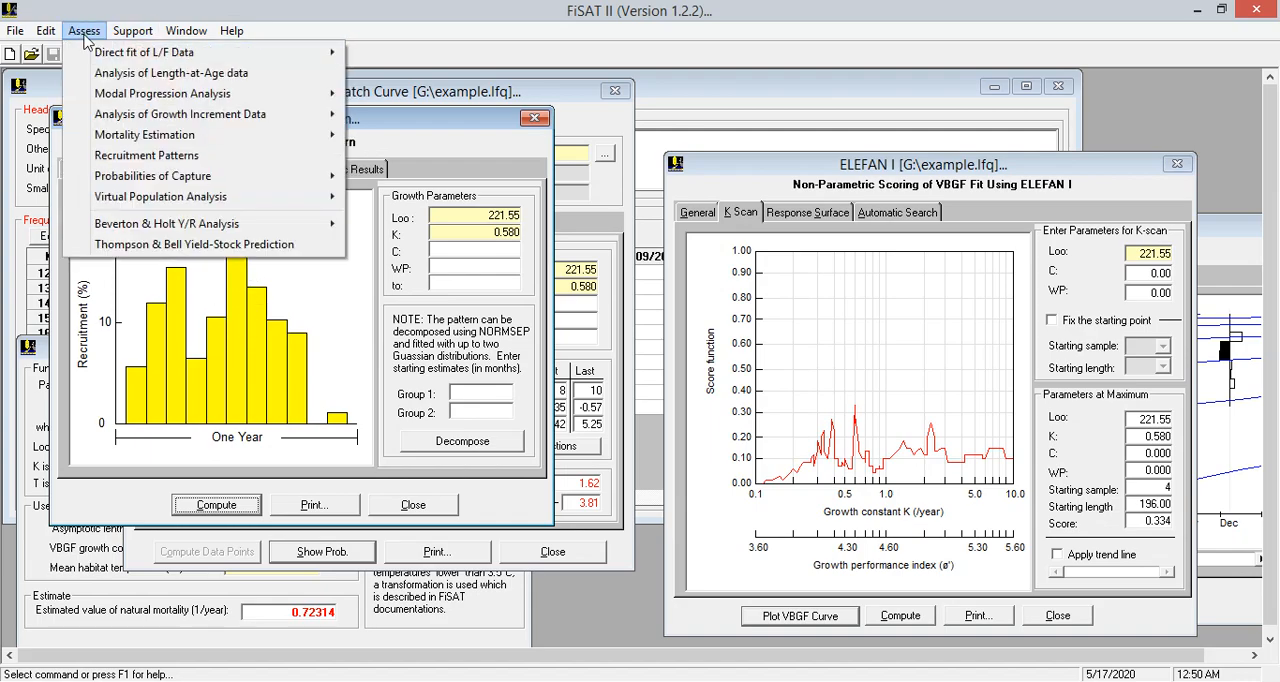
{"action": "mouse_move", "coordinate": [129, 180]}
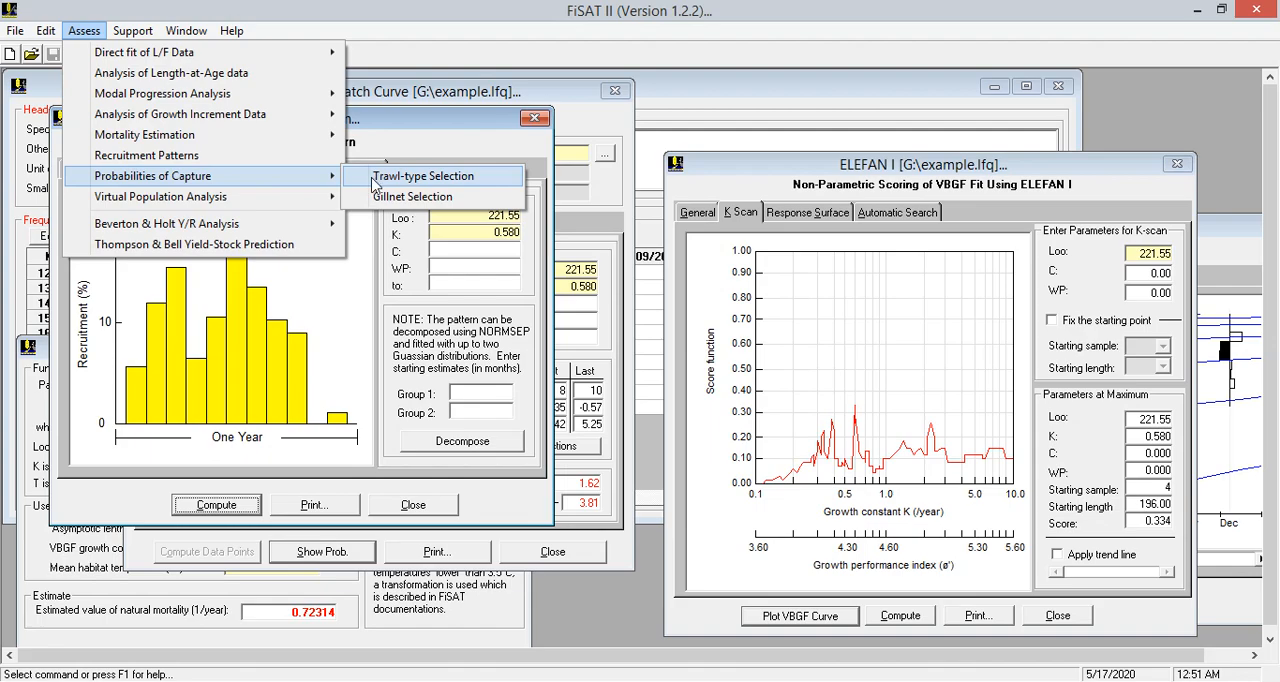
{"action": "left_click", "coordinate": [430, 197]}
{"action": "left_click_drag", "start_coordinate": [438, 255], "coordinate": [340, 106]}
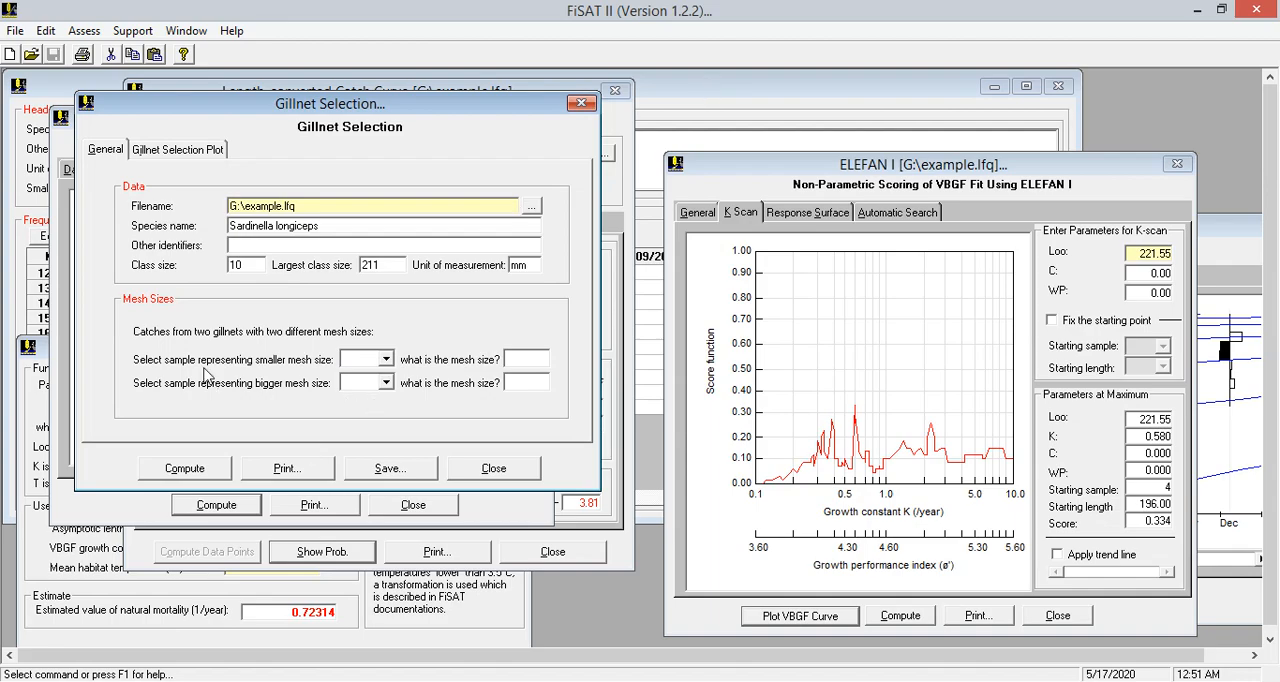
Check the frequency table, minimize it, and move the catch curve window aside so Gillnet Selection is back in front
{"action": "left_click", "coordinate": [797, 94]}
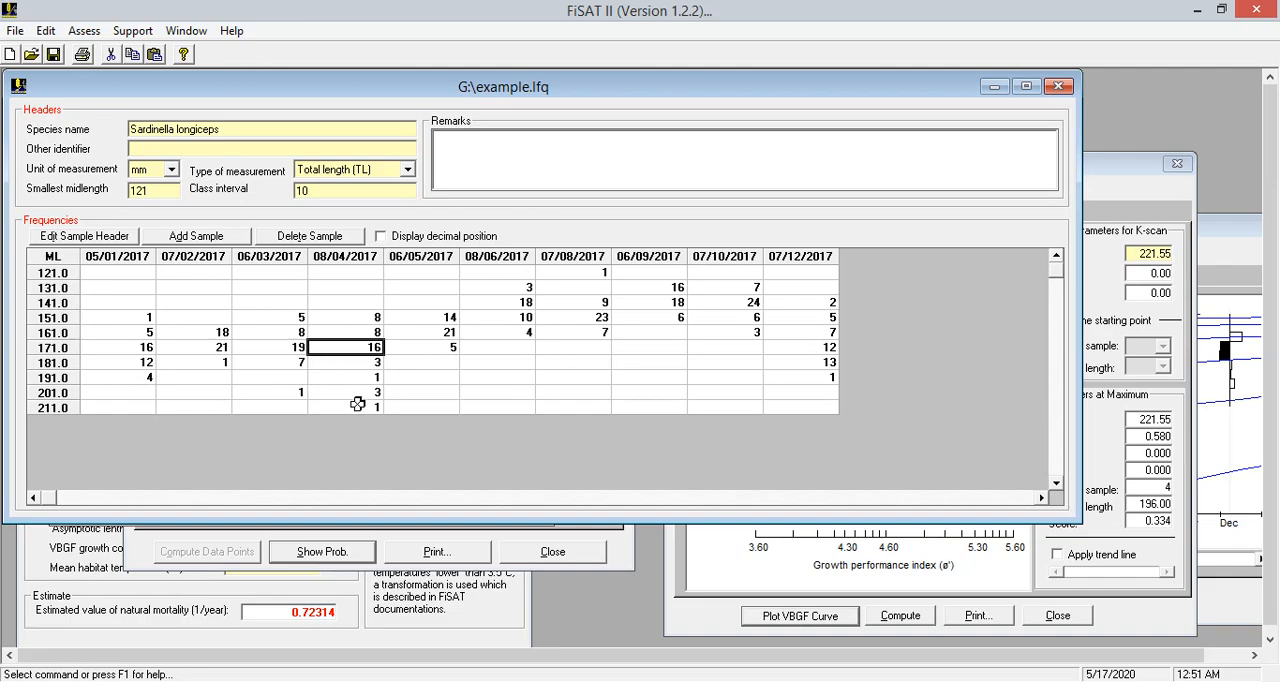
{"action": "left_click", "coordinate": [616, 558]}
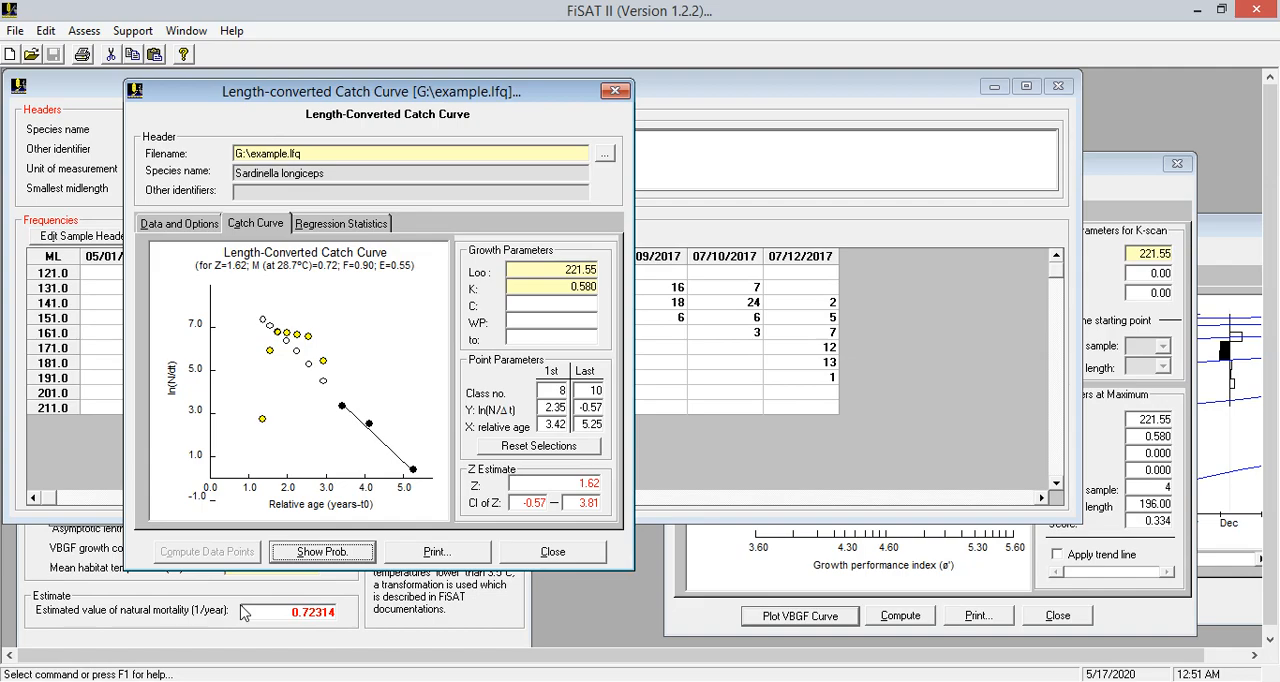
{"action": "left_click", "coordinate": [182, 640]}
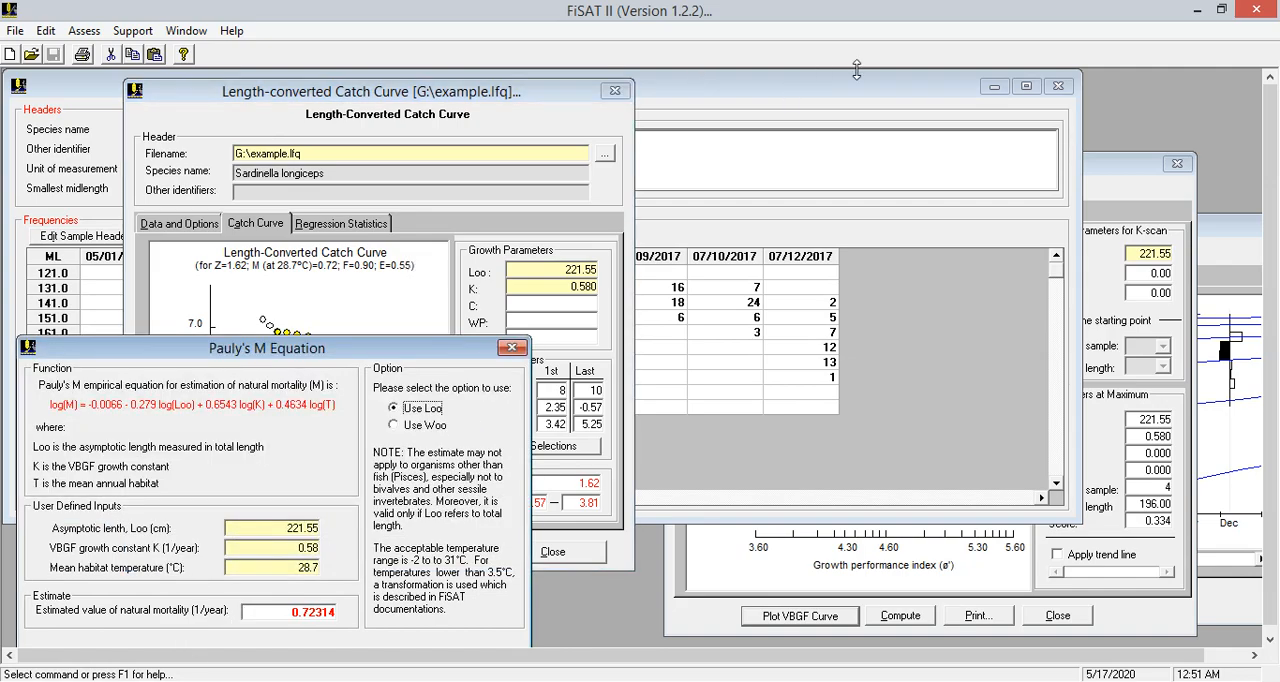
{"action": "left_click", "coordinate": [997, 87]}
{"action": "left_click_drag", "start_coordinate": [566, 97], "coordinate": [1033, 122]}
{"action": "left_click", "coordinate": [447, 110]}
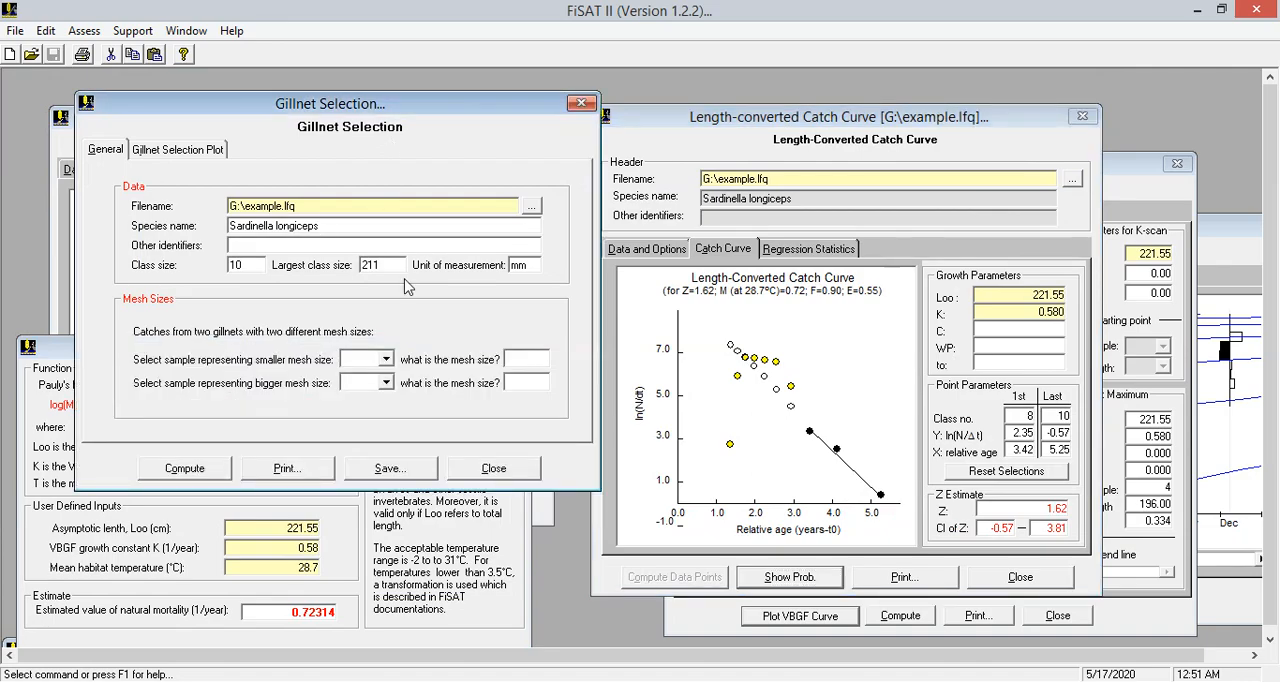
Assign sample 7 to the smaller mesh size and set that mesh size to 50
{"action": "left_click", "coordinate": [385, 359]}
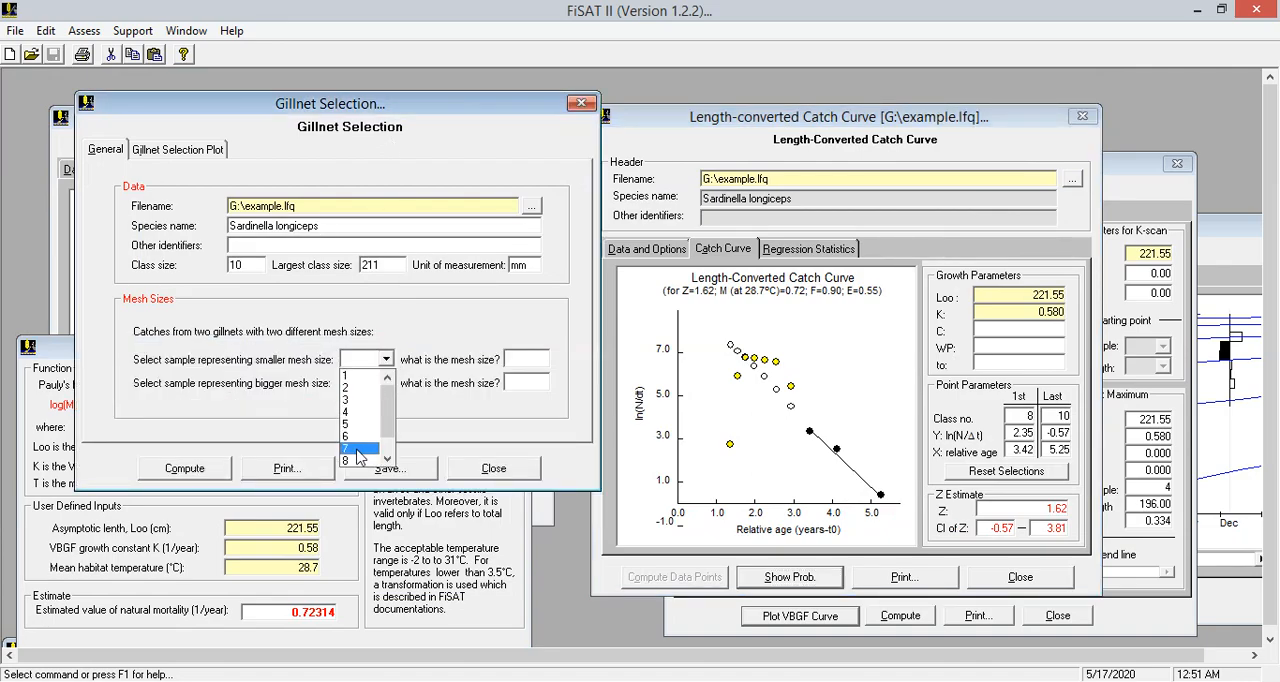
{"action": "left_click", "coordinate": [360, 447]}
{"action": "left_click", "coordinate": [530, 358]}
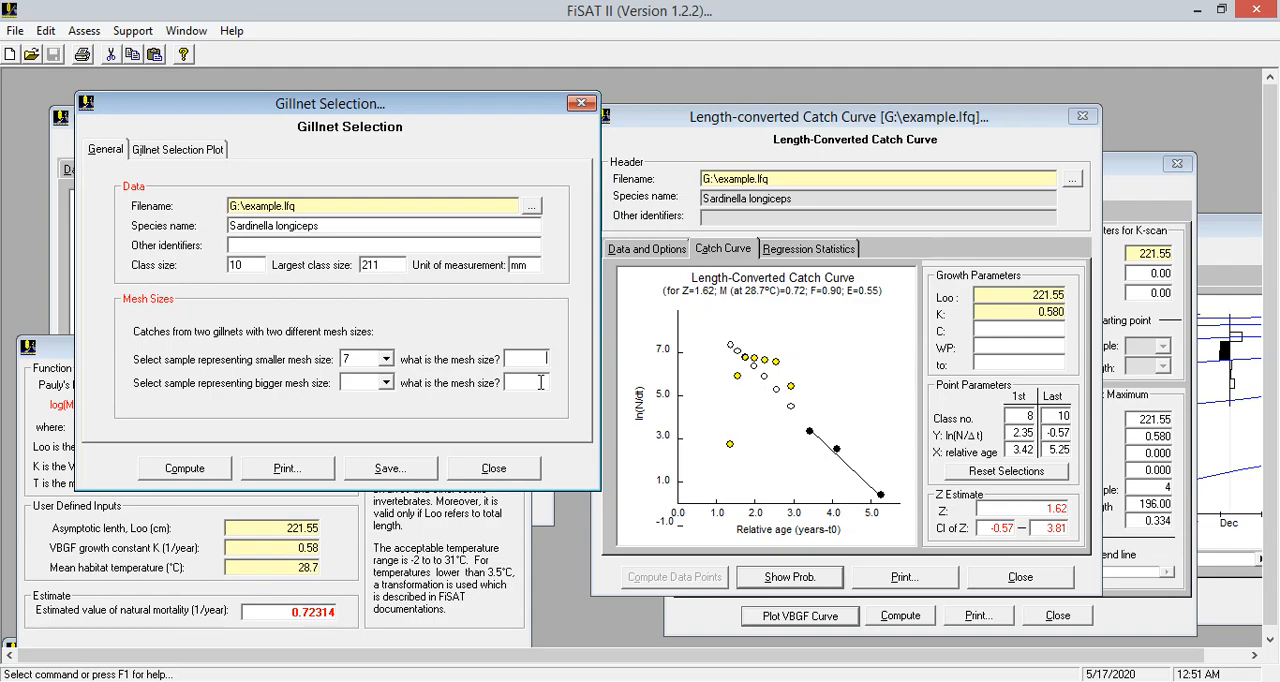
{"action": "type", "text": "60"}
{"action": "key", "text": "BackSpace"}
{"action": "type", "text": "50"}
{"action": "key", "text": "BackSpace"}
{"action": "key", "text": "BackSpace"}
{"action": "key", "text": "BackSpace"}
{"action": "type", "text": "50"}
Assign sample 4 to the bigger mesh with a mesh size of 90 and try to compute the gillnet selection
{"action": "left_click", "coordinate": [385, 383]}
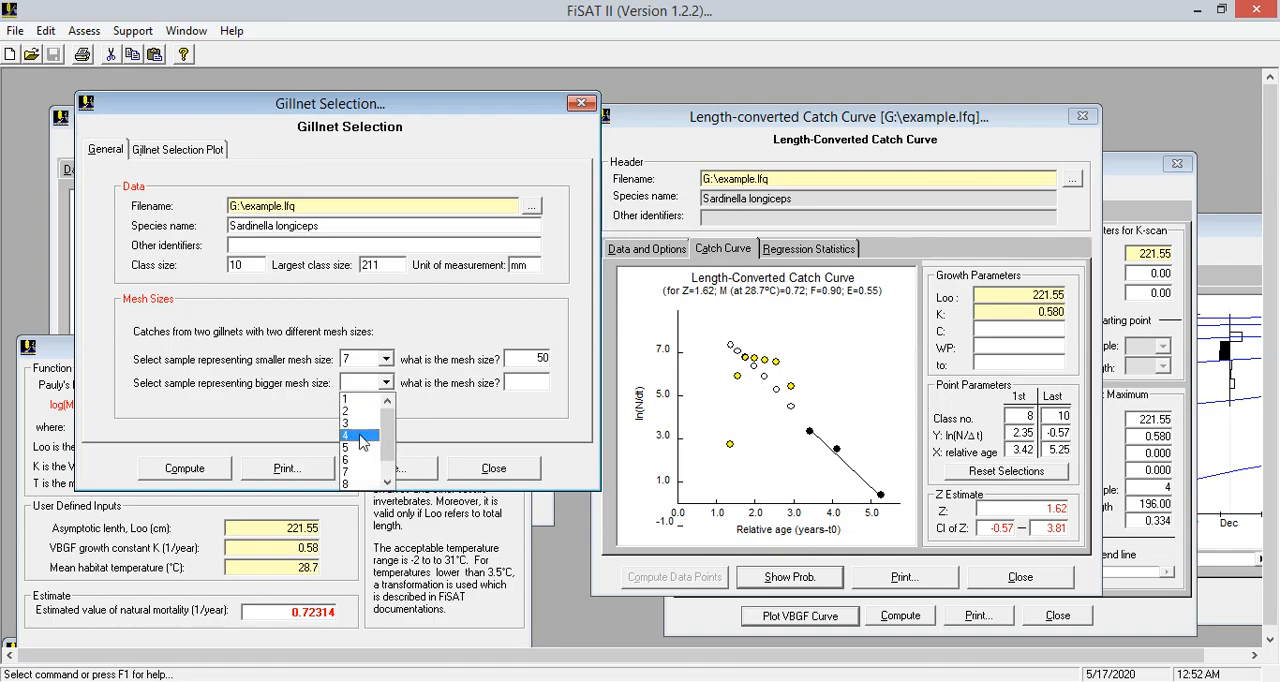
{"action": "left_click", "coordinate": [355, 437]}
{"action": "type", "text": "90"}
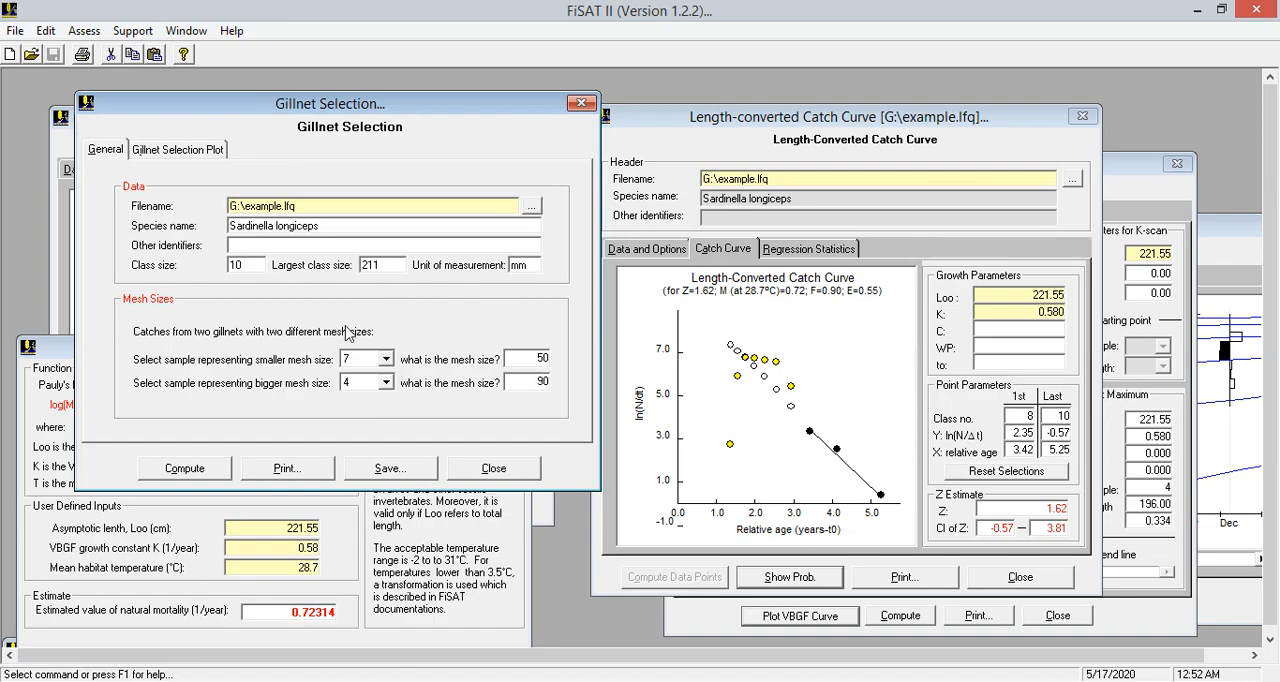
{"action": "left_click", "coordinate": [184, 473]}
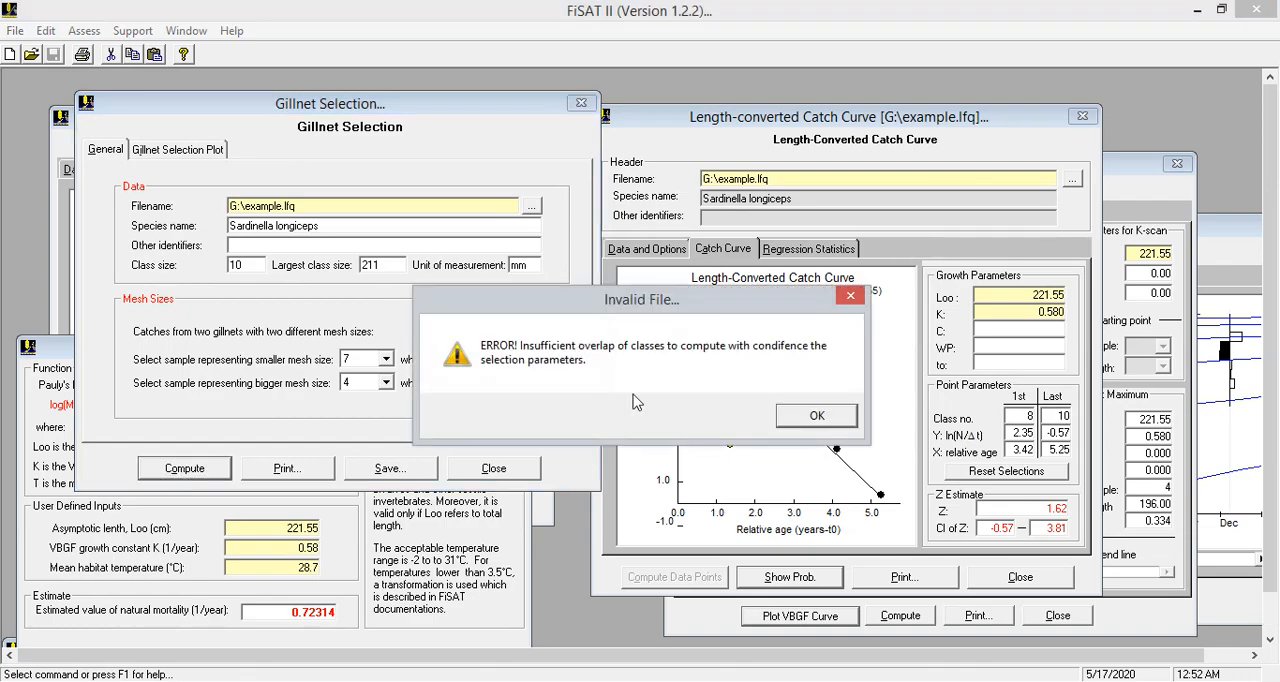
{"action": "left_click", "coordinate": [816, 417]}
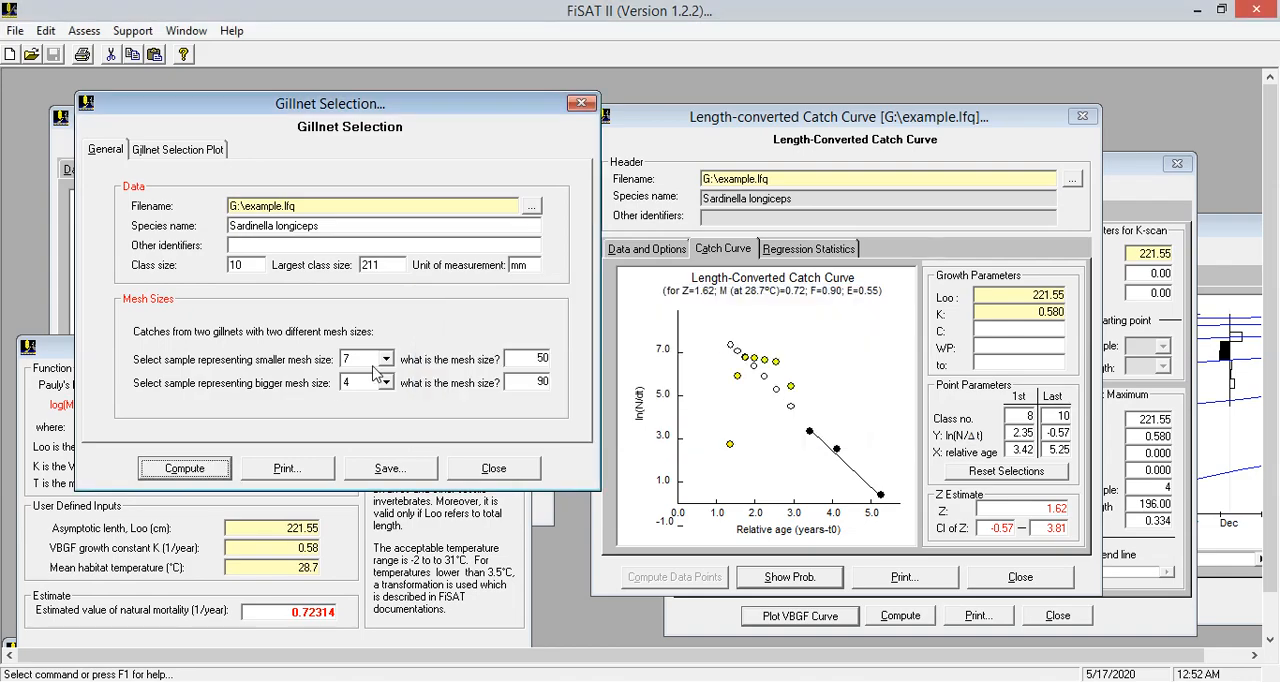
Change the smaller-mesh sample to 3 with a mesh size of 60 and compute the gillnet selection
{"action": "left_click", "coordinate": [386, 359]}
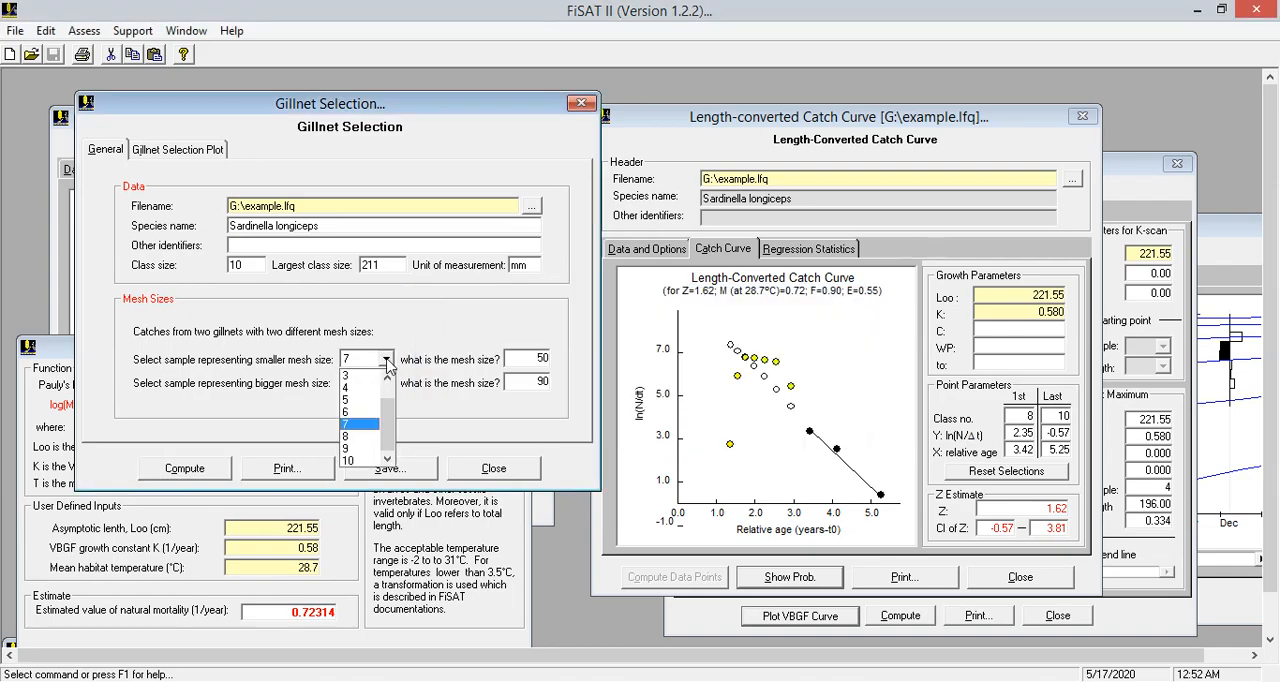
{"action": "left_click", "coordinate": [358, 380]}
{"action": "left_click", "coordinate": [540, 364]}
{"action": "key", "text": "BackSpace"}
{"action": "type", "text": "6"}
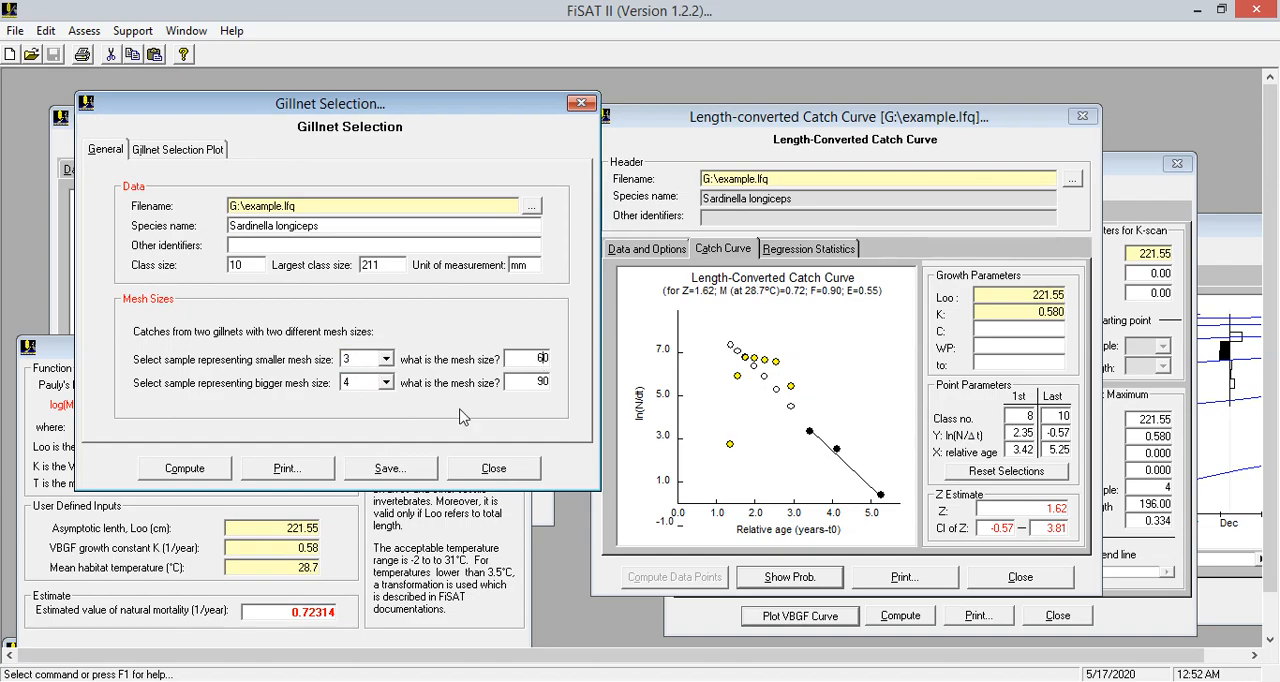
{"action": "left_click", "coordinate": [208, 463]}
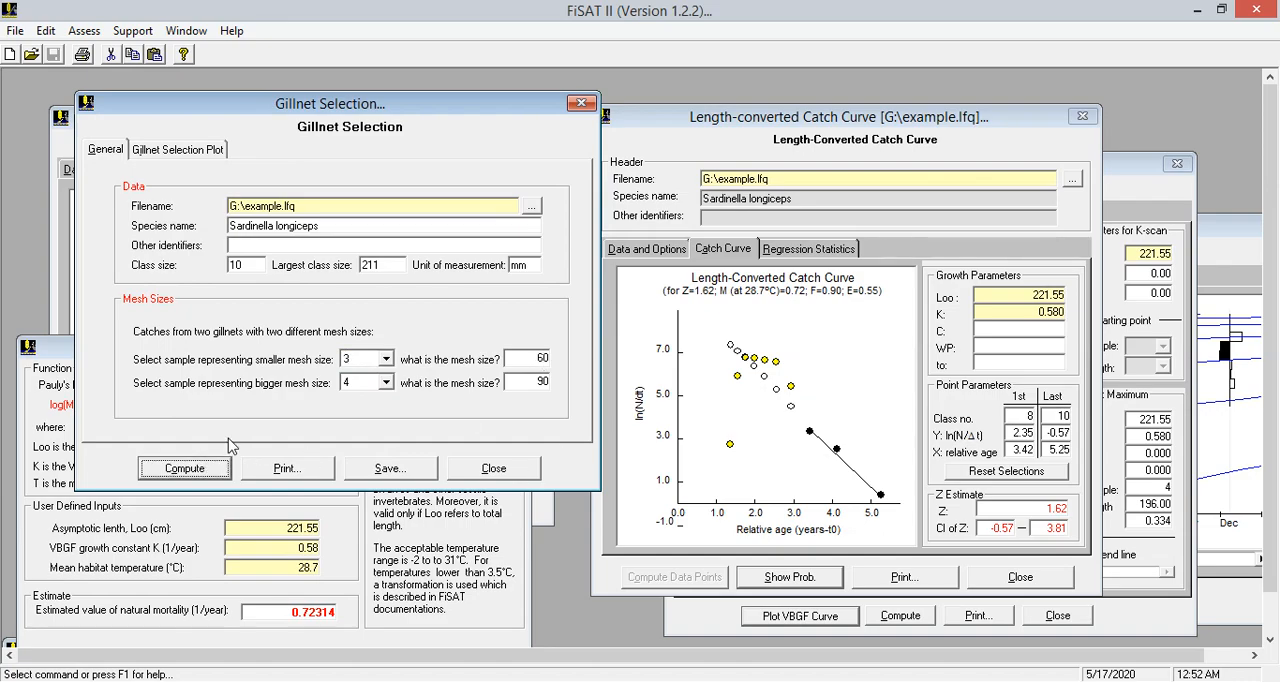
View the gillnet selection plot, comparing the log-normal option with the normal plot
{"action": "left_click", "coordinate": [200, 150]}
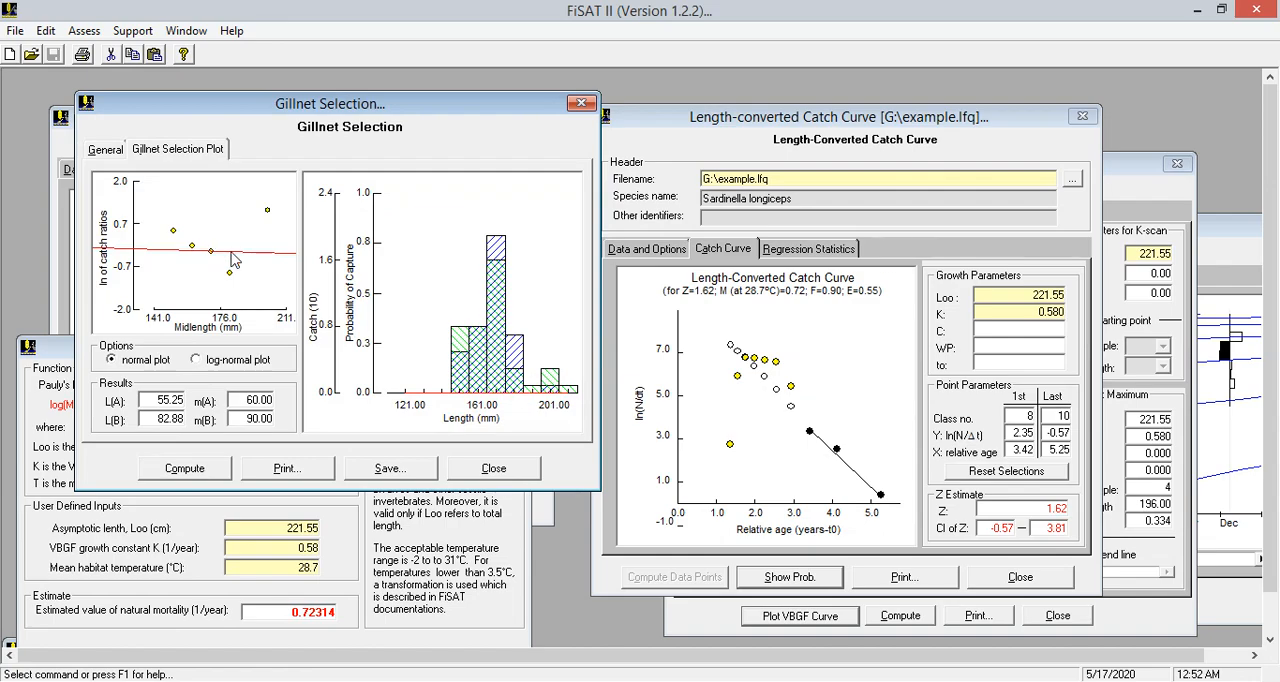
{"action": "left_click", "coordinate": [195, 359]}
{"action": "left_click", "coordinate": [112, 361]}
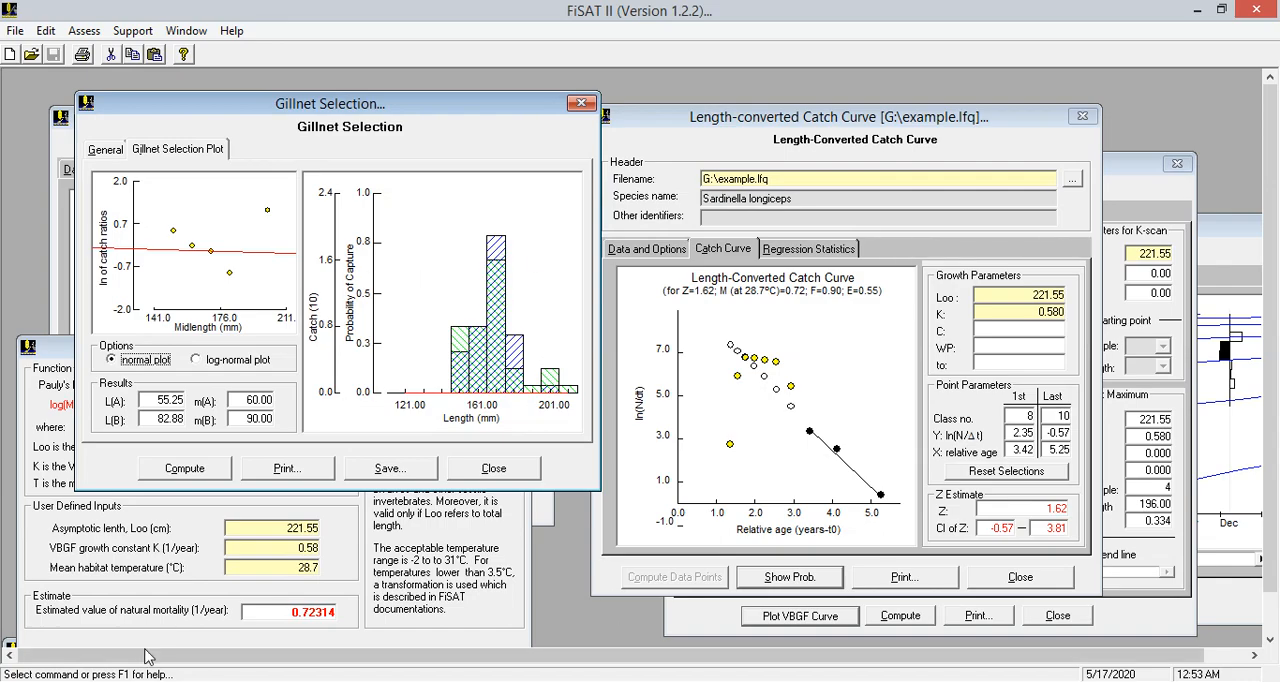
Close the minimized window in FiSAT II and highlight the 171-180 length class row through its total in the Excel frequency table
{"action": "left_click", "coordinate": [10, 648]}
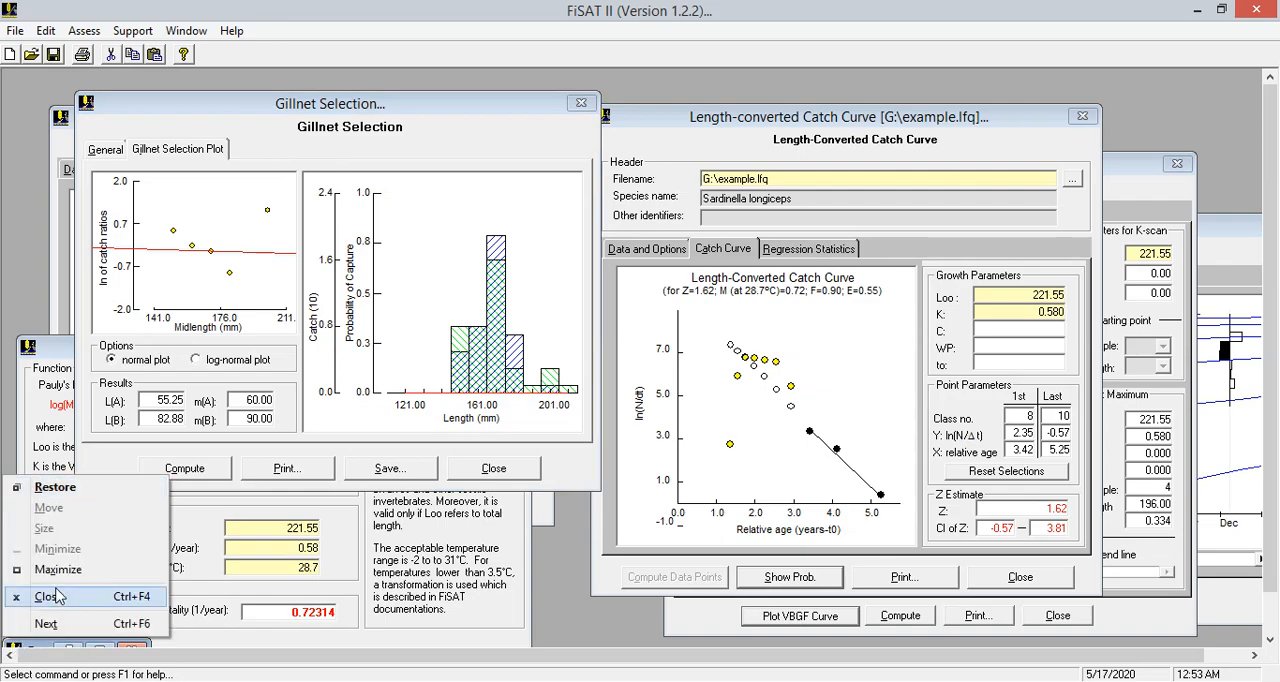
{"action": "left_click", "coordinate": [48, 596]}
{"action": "left_click", "coordinate": [340, 681]}
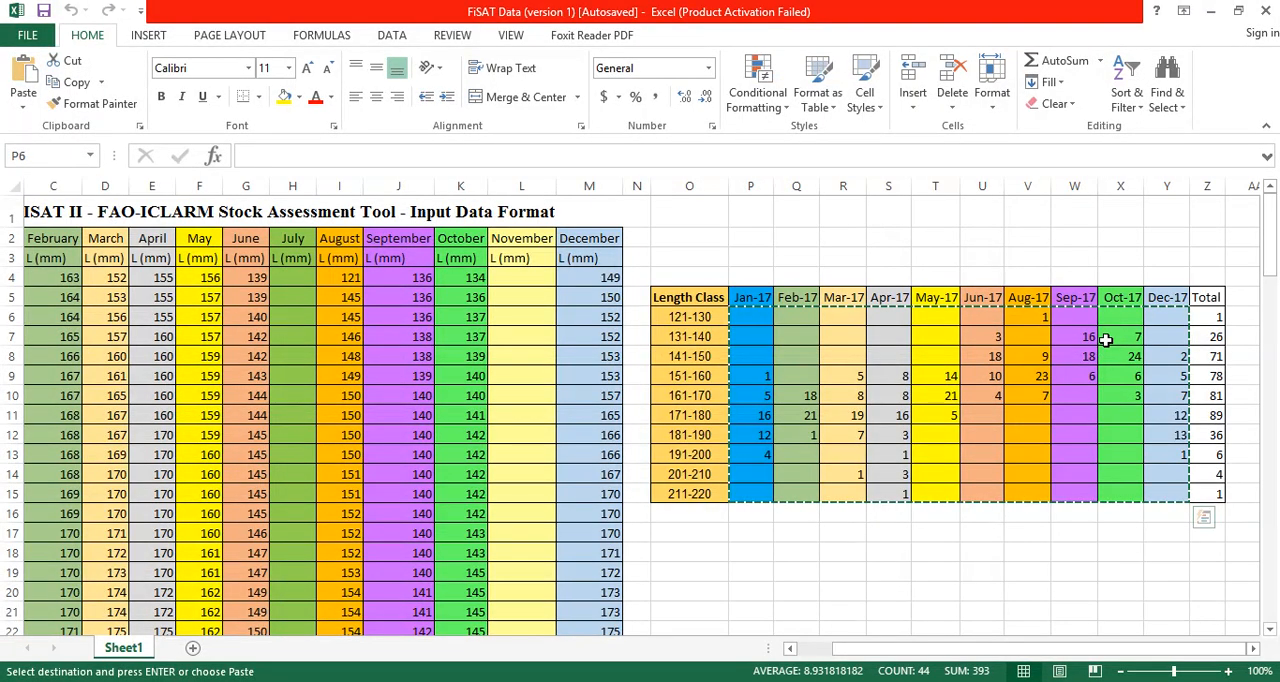
{"action": "left_click", "coordinate": [1219, 415]}
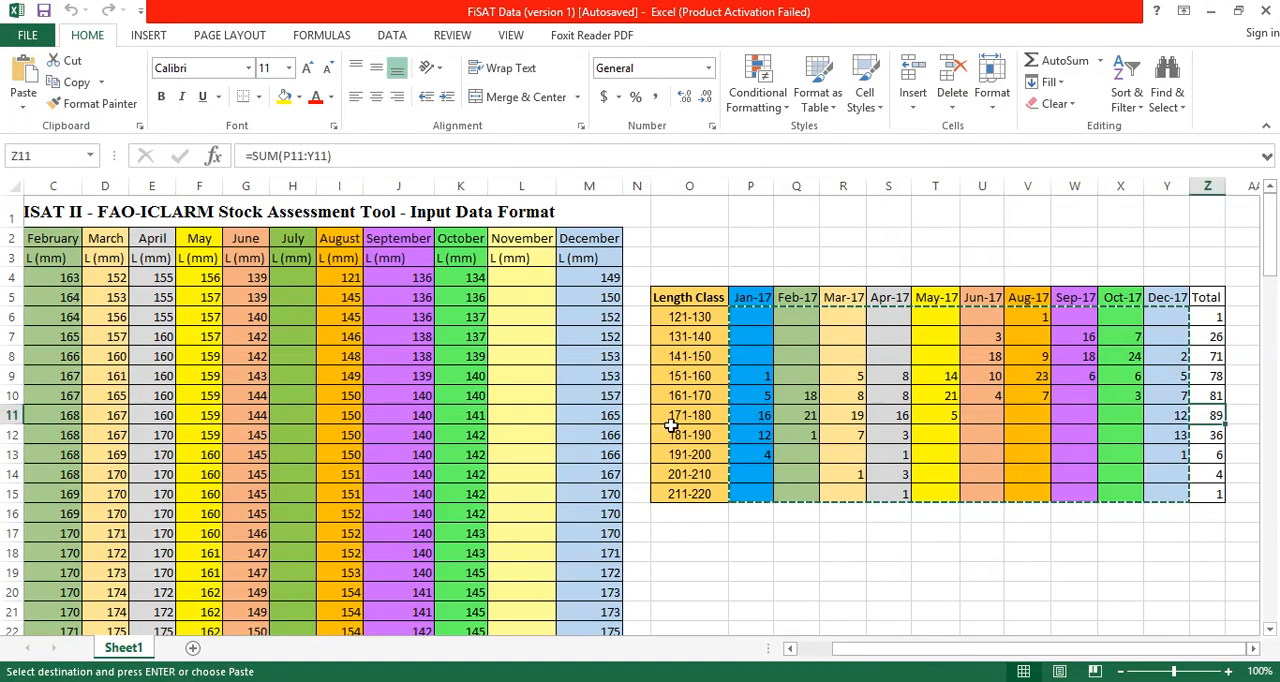
{"action": "left_click_drag", "start_coordinate": [686, 418], "coordinate": [1205, 416]}
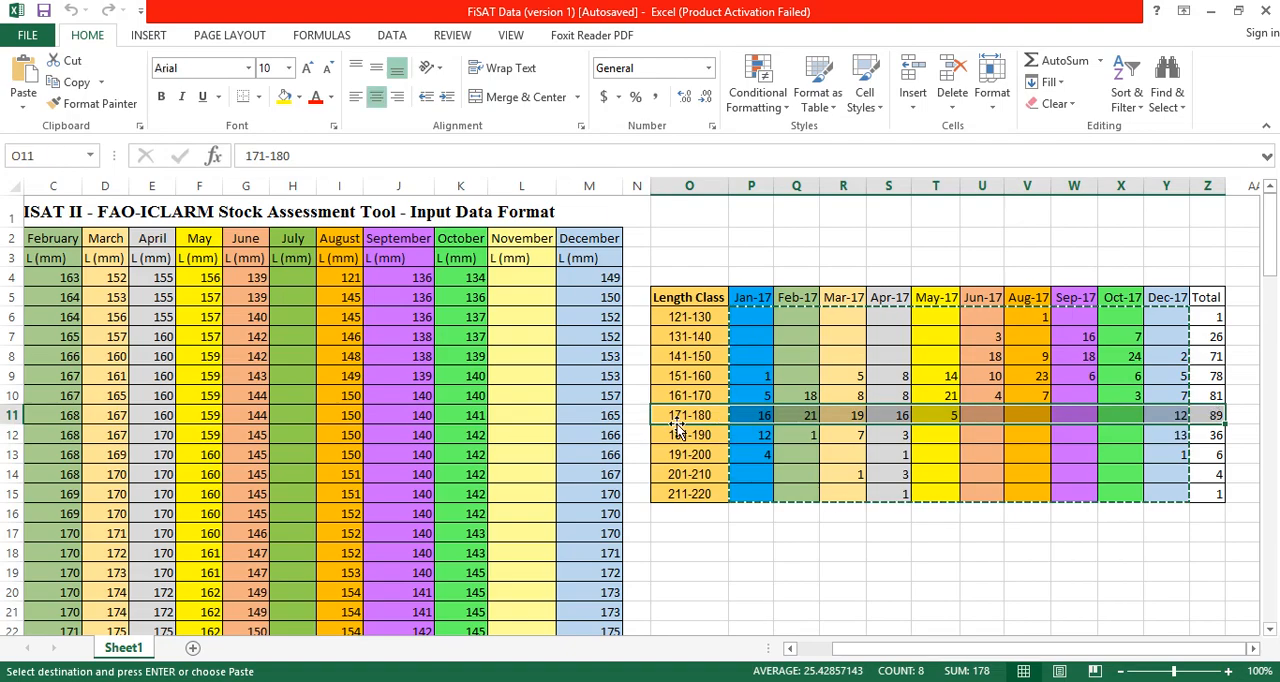
Return to FiSAT II, open the Length-Structured VPA for the loaded file, and enter 0.72 as its natural mortality M
{"action": "left_click", "coordinate": [242, 681]}
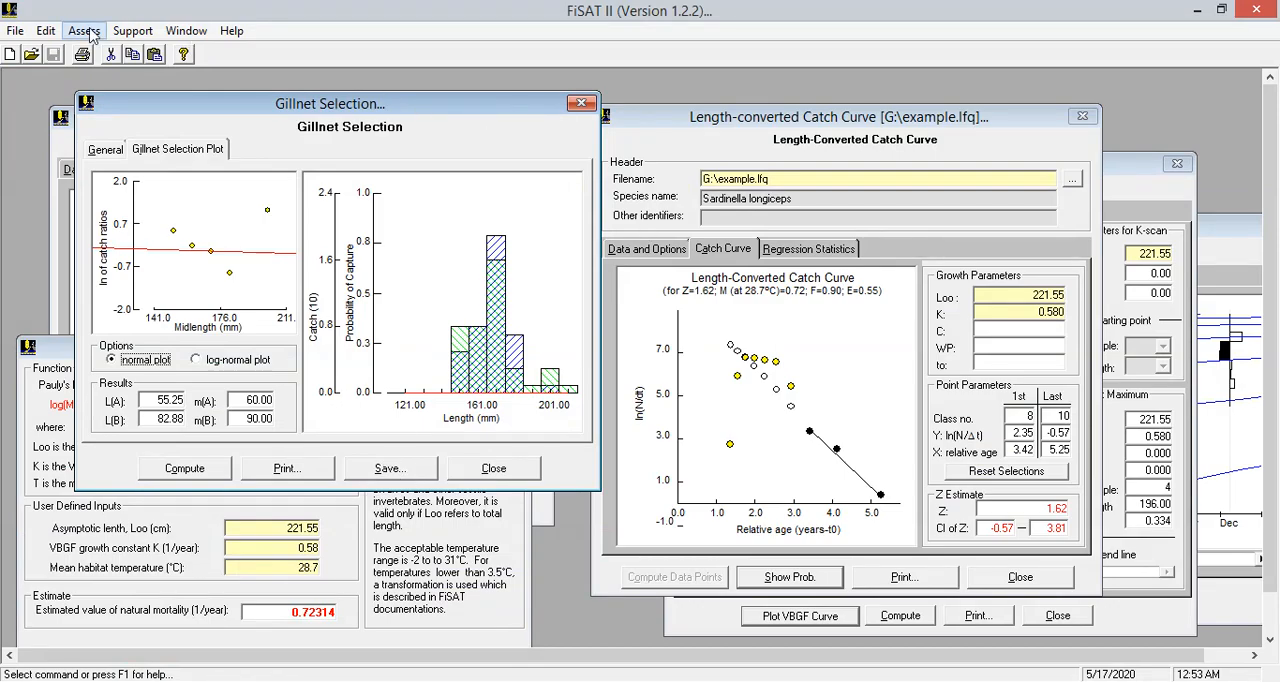
{"action": "left_click", "coordinate": [88, 32]}
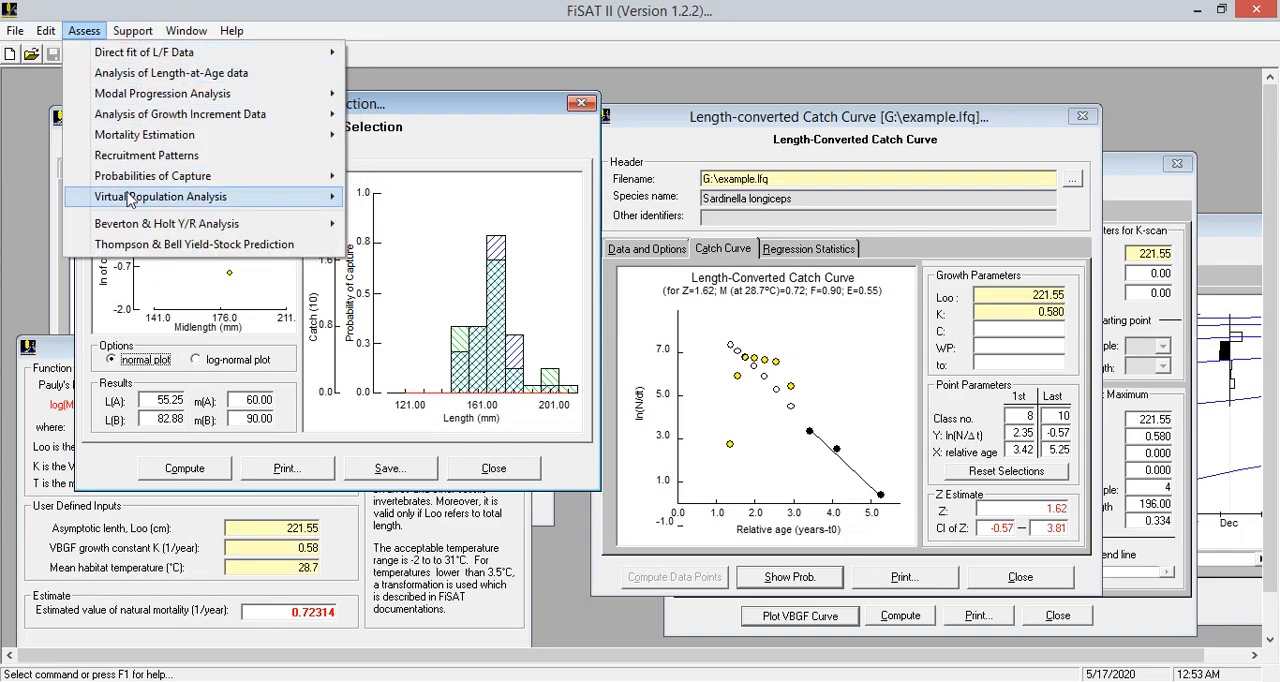
{"action": "mouse_move", "coordinate": [134, 199]}
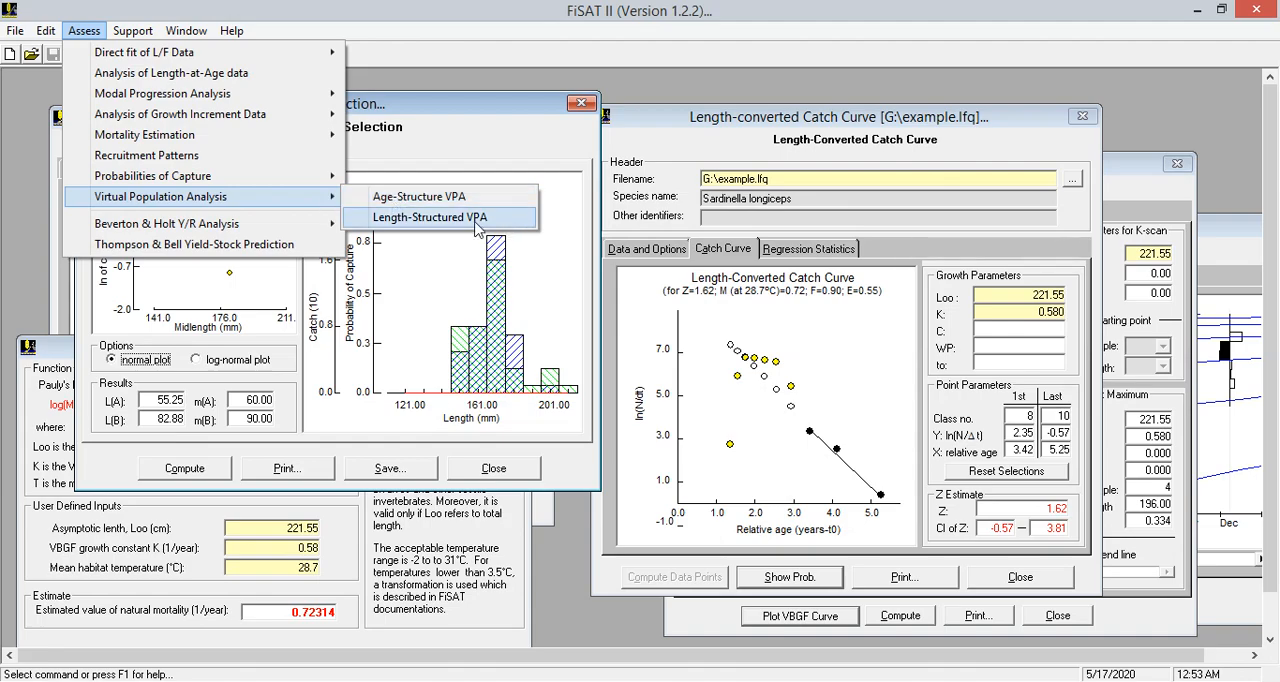
{"action": "left_click", "coordinate": [410, 219]}
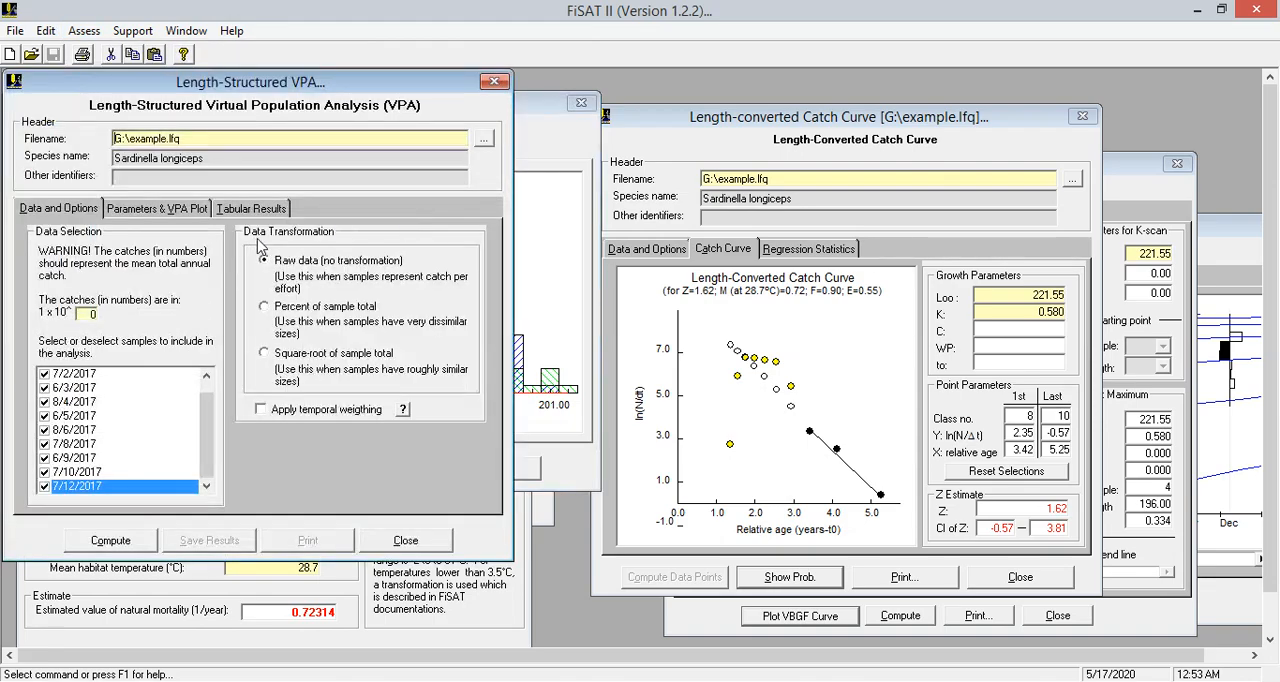
{"action": "left_click", "coordinate": [157, 212]}
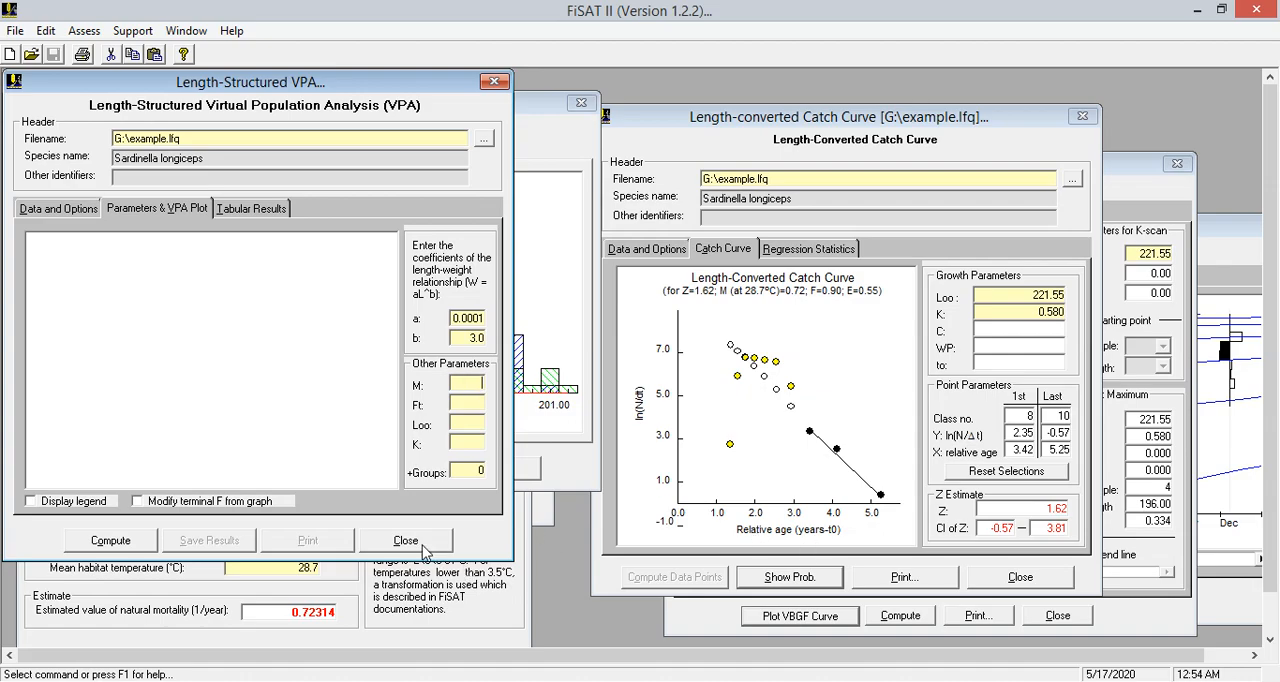
{"action": "type", "text": "0.72"}
Close the Recruitment Pattern window, move the other analysis windows clear of the VPA form, and bring ELEFAN I to the front
{"action": "left_click_drag", "start_coordinate": [977, 122], "coordinate": [1020, 279]}
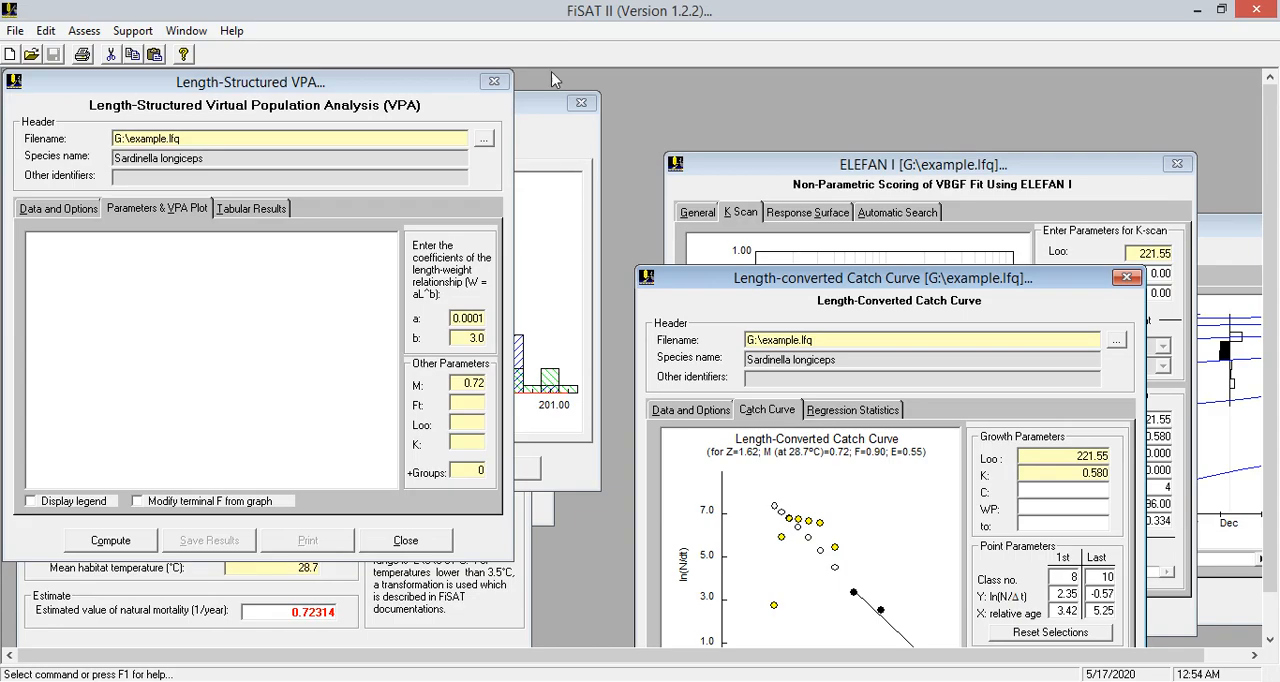
{"action": "left_click_drag", "start_coordinate": [541, 96], "coordinate": [1265, 186]}
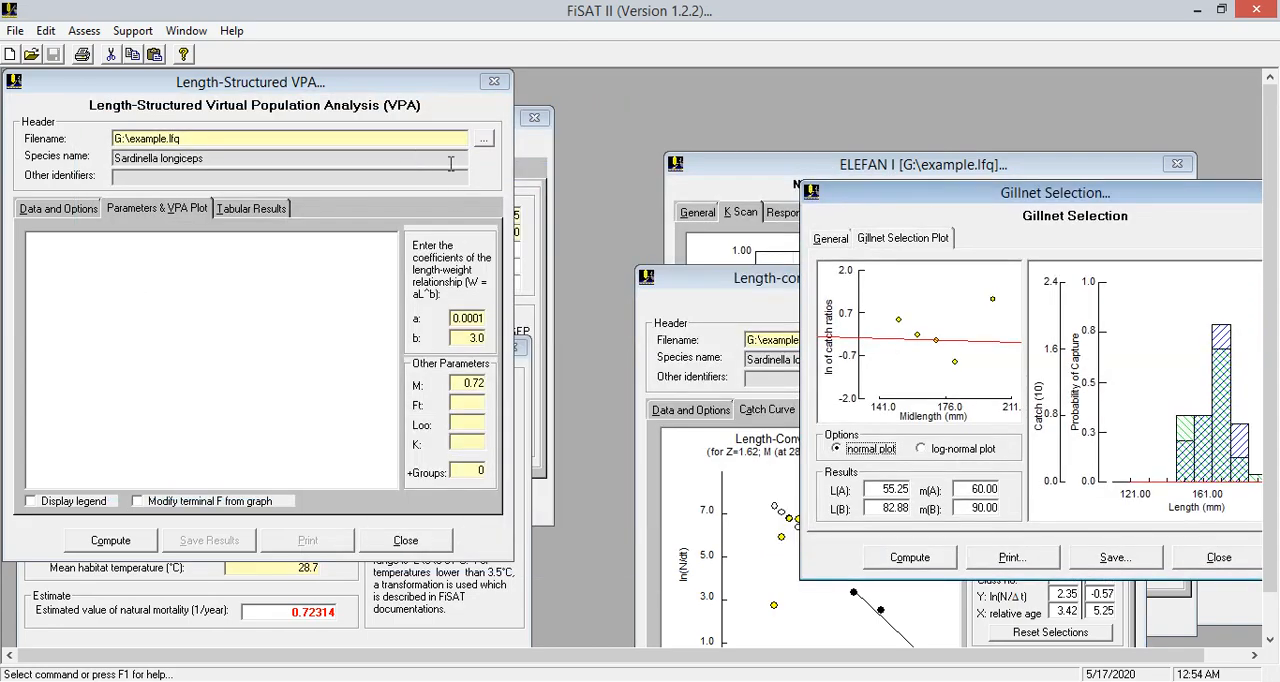
{"action": "left_click", "coordinate": [528, 156]}
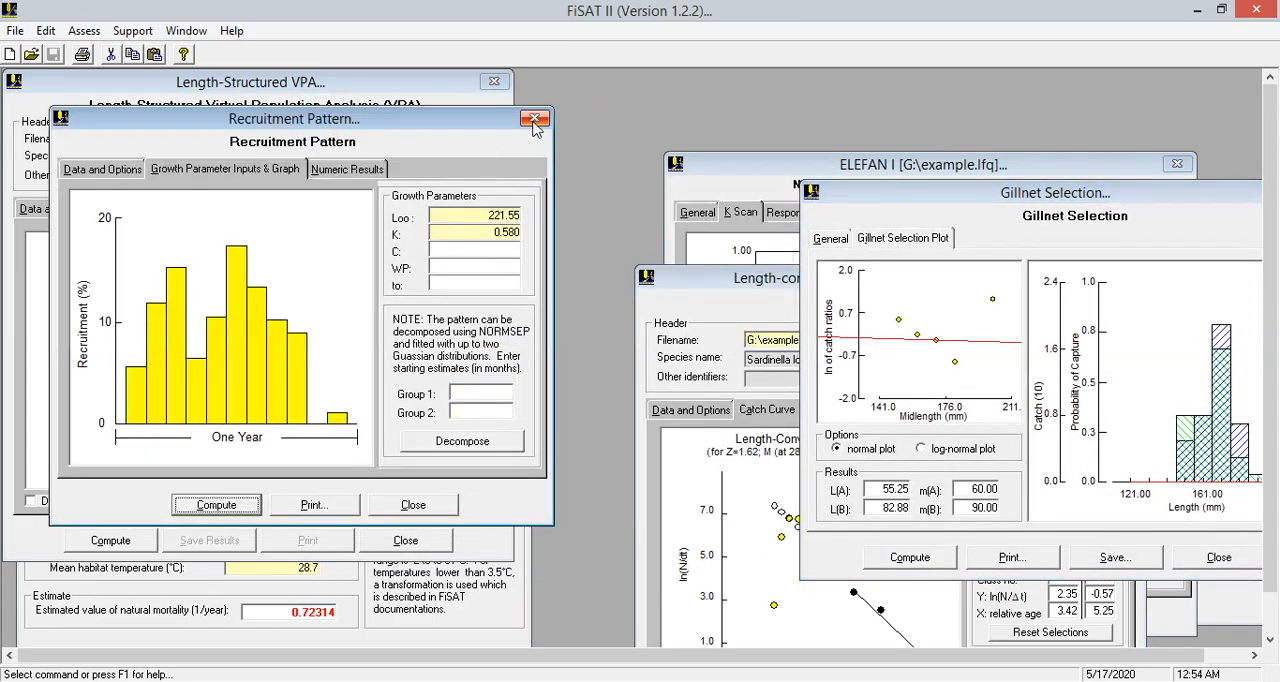
{"action": "left_click", "coordinate": [535, 119]}
{"action": "left_click", "coordinate": [520, 350]}
{"action": "left_click_drag", "start_coordinate": [343, 359], "coordinate": [389, 556]}
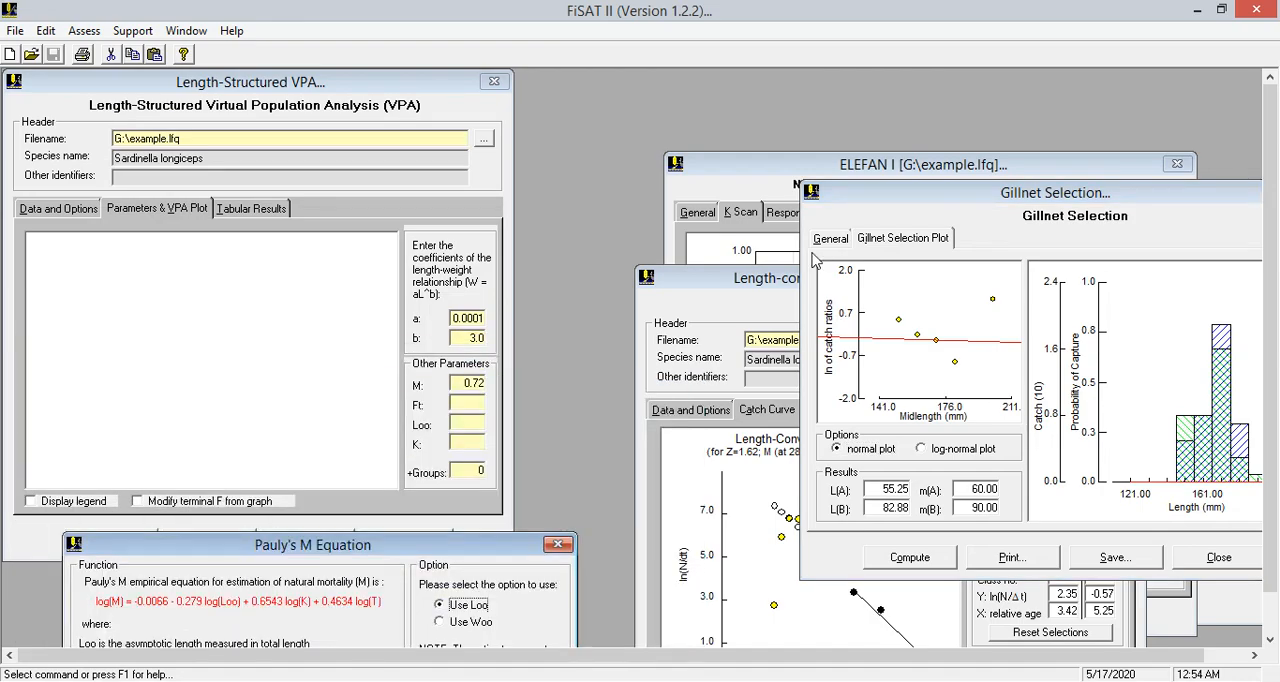
{"action": "left_click", "coordinate": [764, 181]}
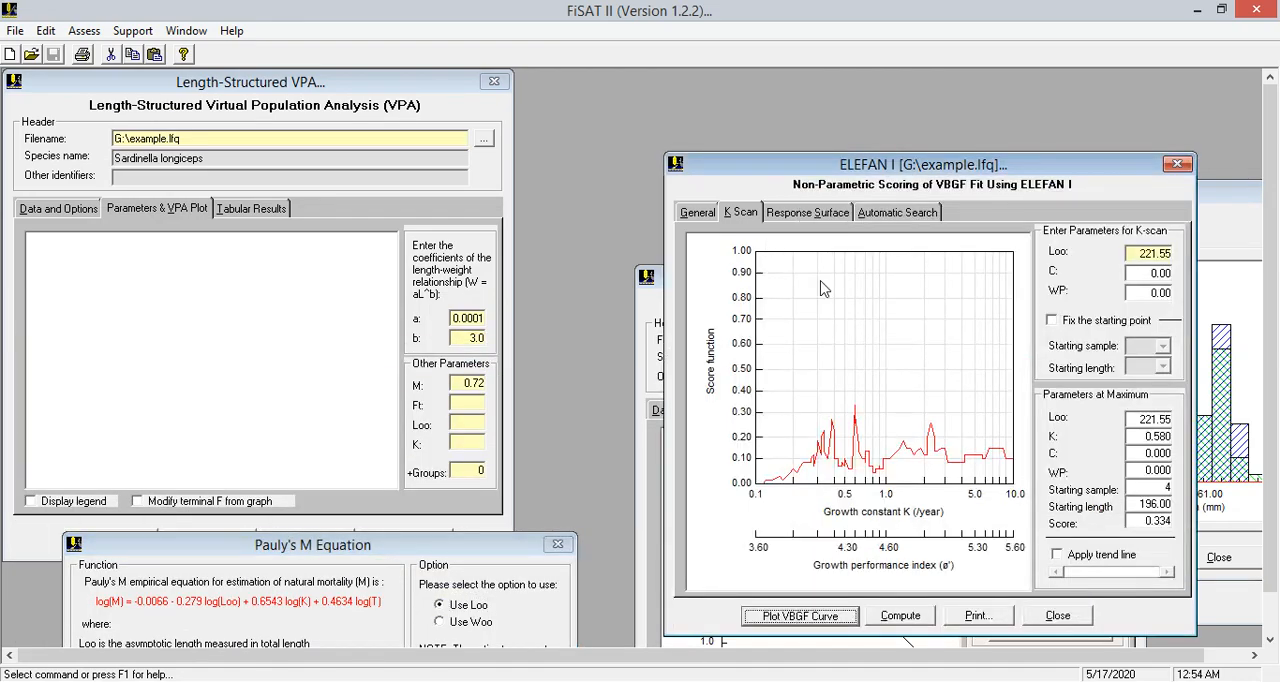
Compute the VPA with Ft 0.9, Loo 221.55 and K 0.58, and display the legend on its plot
{"action": "left_click", "coordinate": [470, 401]}
{"action": "type", "text": "0.9"}
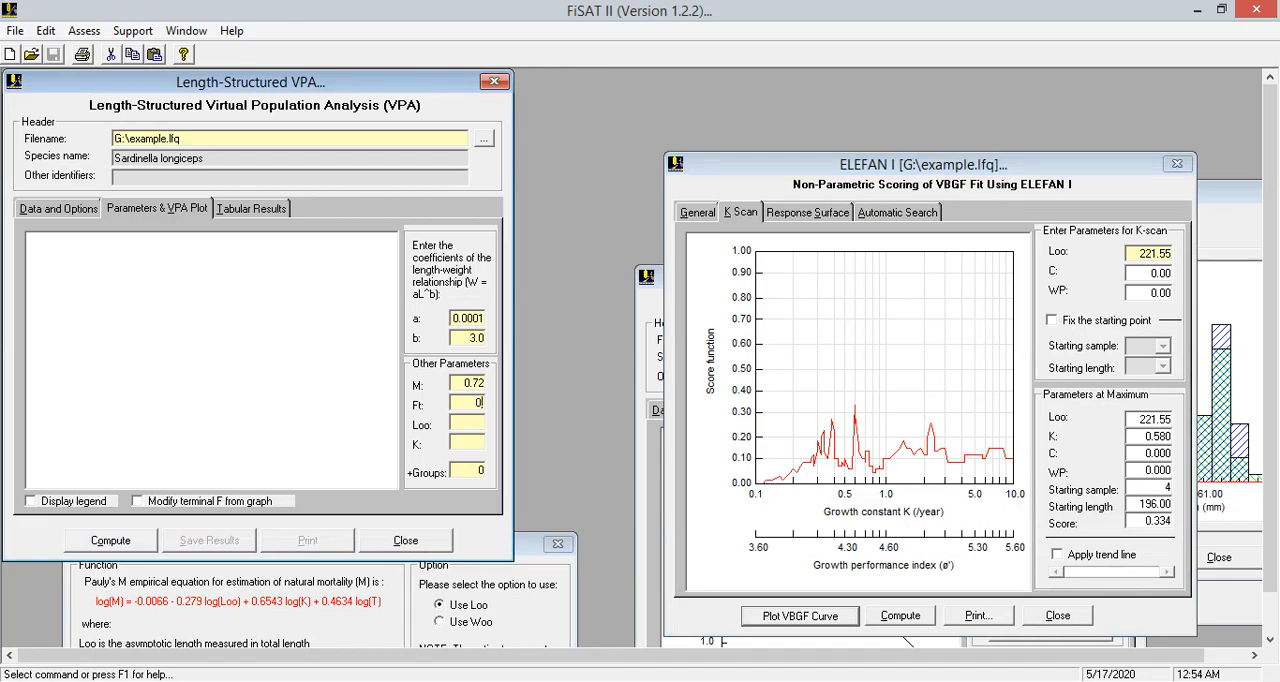
{"action": "left_click", "coordinate": [476, 425]}
{"action": "type", "text": "221.55"}
{"action": "left_click", "coordinate": [475, 443]}
{"action": "type", "text": "0.58"}
{"action": "left_click", "coordinate": [116, 543]}
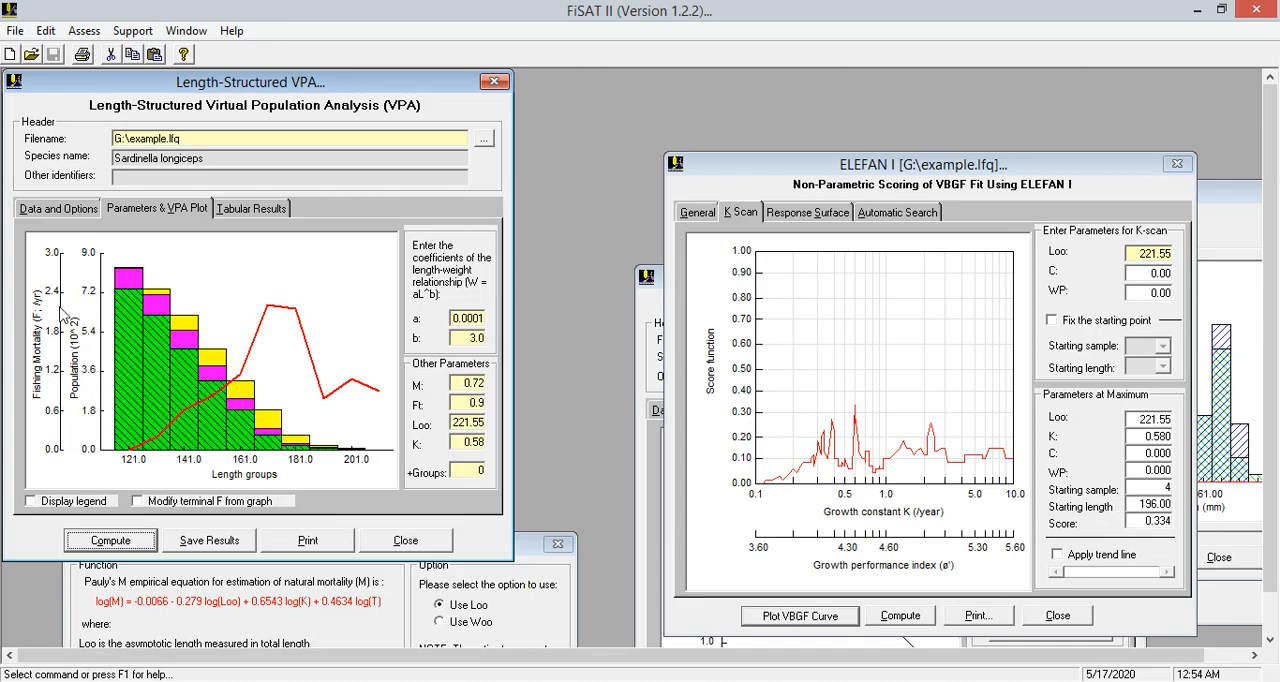
{"action": "left_click", "coordinate": [62, 505]}
{"action": "left_click", "coordinate": [772, 416]}
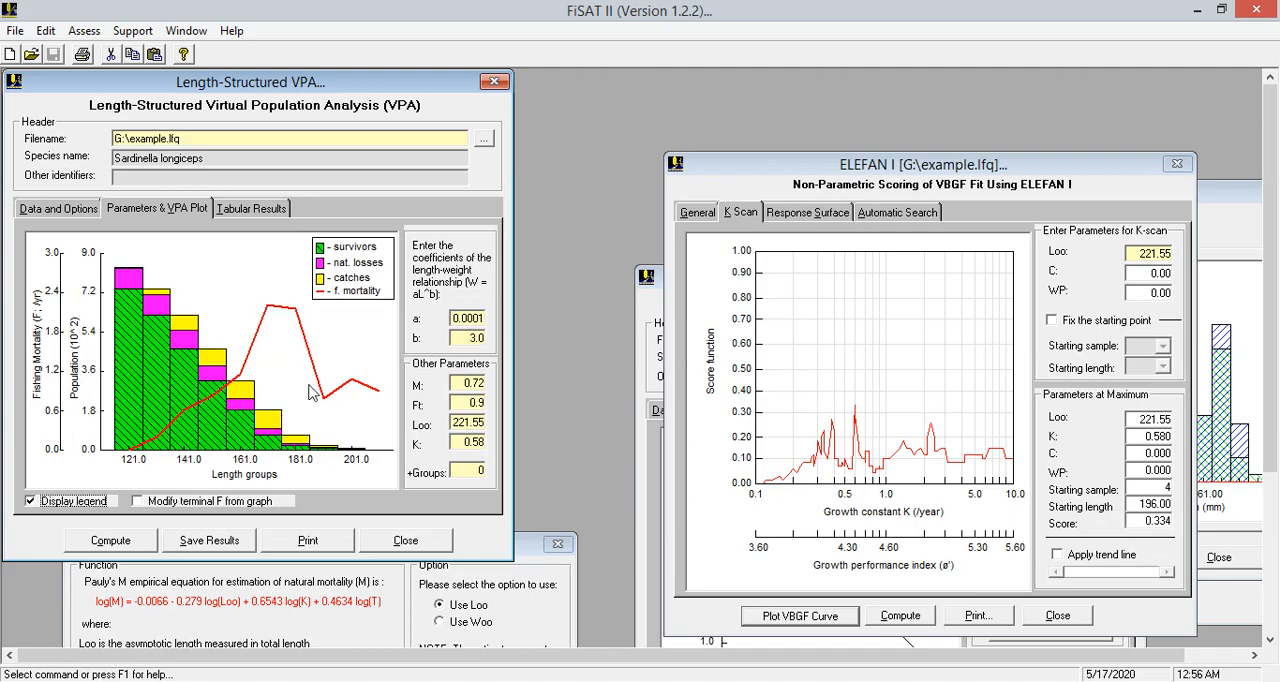
Open the Beverton & Holt yield-per-recruit analysis with knife-edge selection and switch its isopleth plot to B'/R
{"action": "left_click", "coordinate": [84, 31]}
{"action": "mouse_move", "coordinate": [160, 225]}
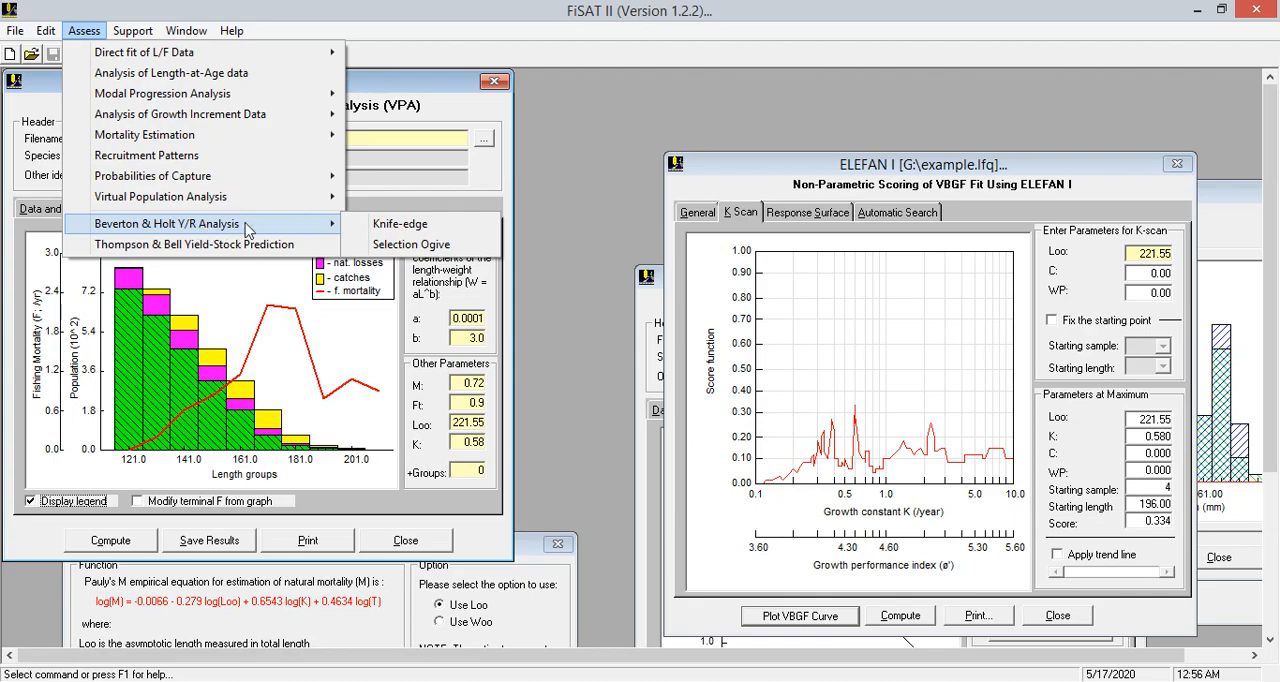
{"action": "left_click", "coordinate": [402, 227]}
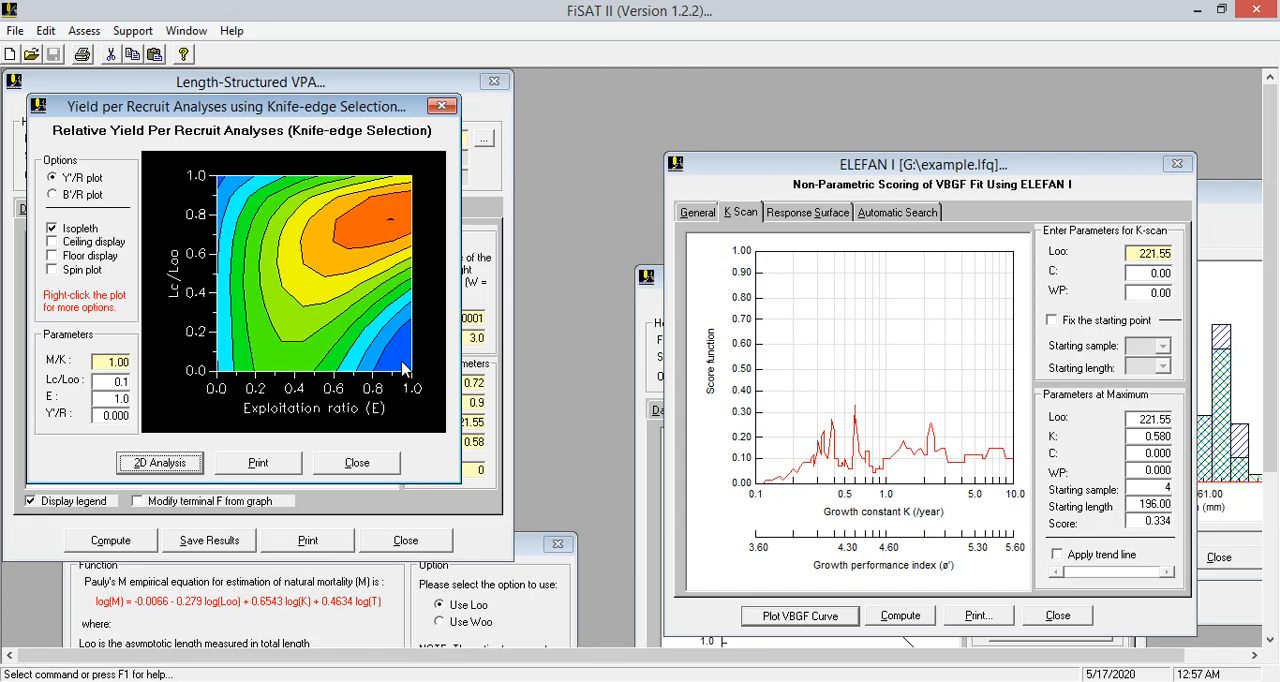
{"action": "left_click", "coordinate": [56, 196]}
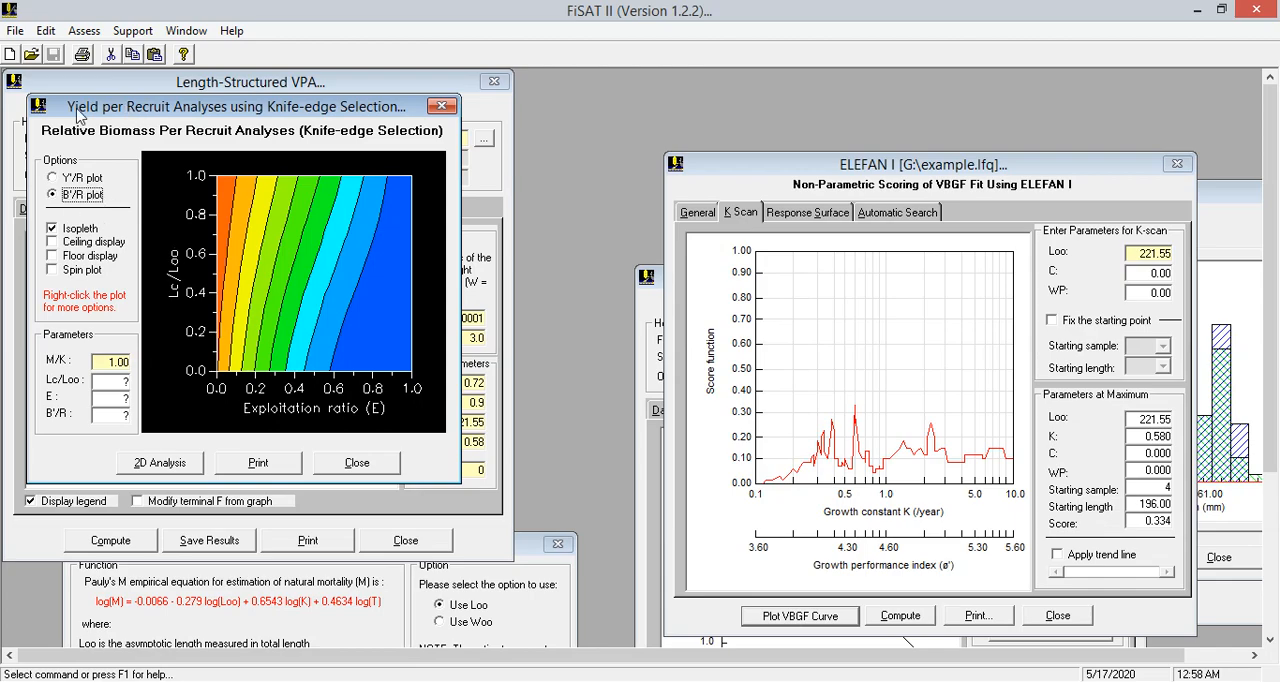
{"action": "left_click", "coordinate": [86, 32]}
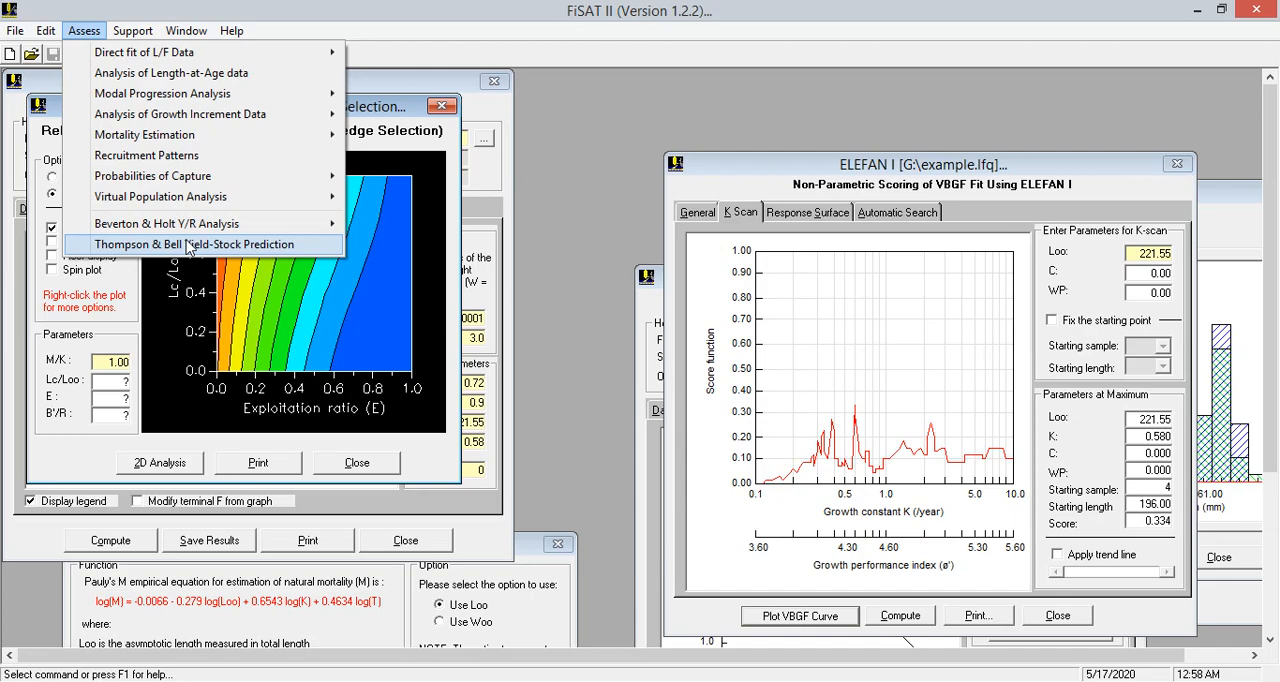
{"action": "mouse_move", "coordinate": [133, 33]}
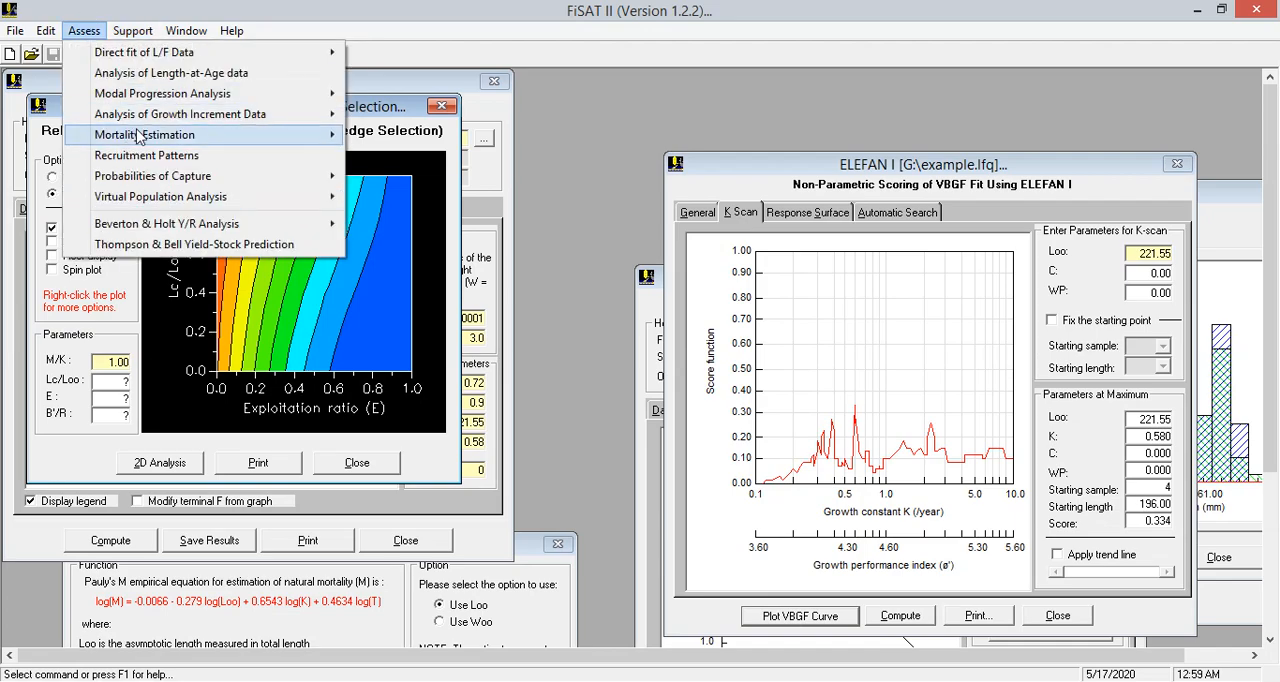
{"action": "mouse_move", "coordinate": [141, 136]}
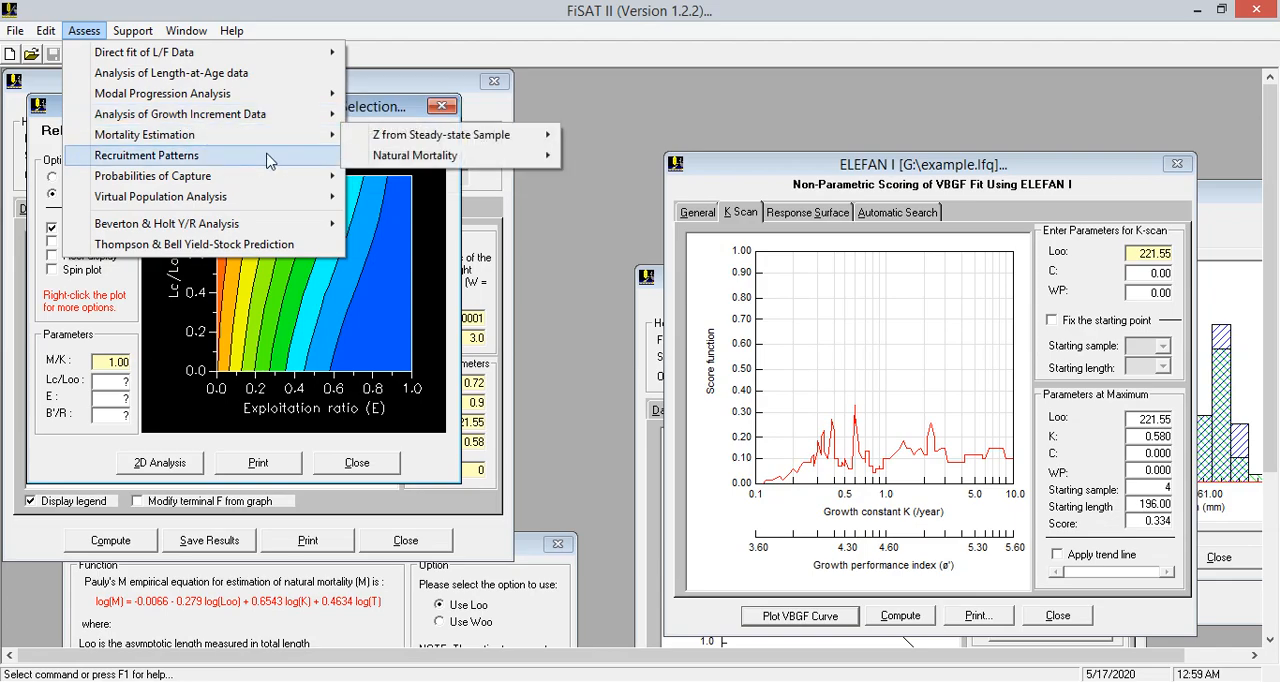
{"action": "mouse_move", "coordinate": [232, 184]}
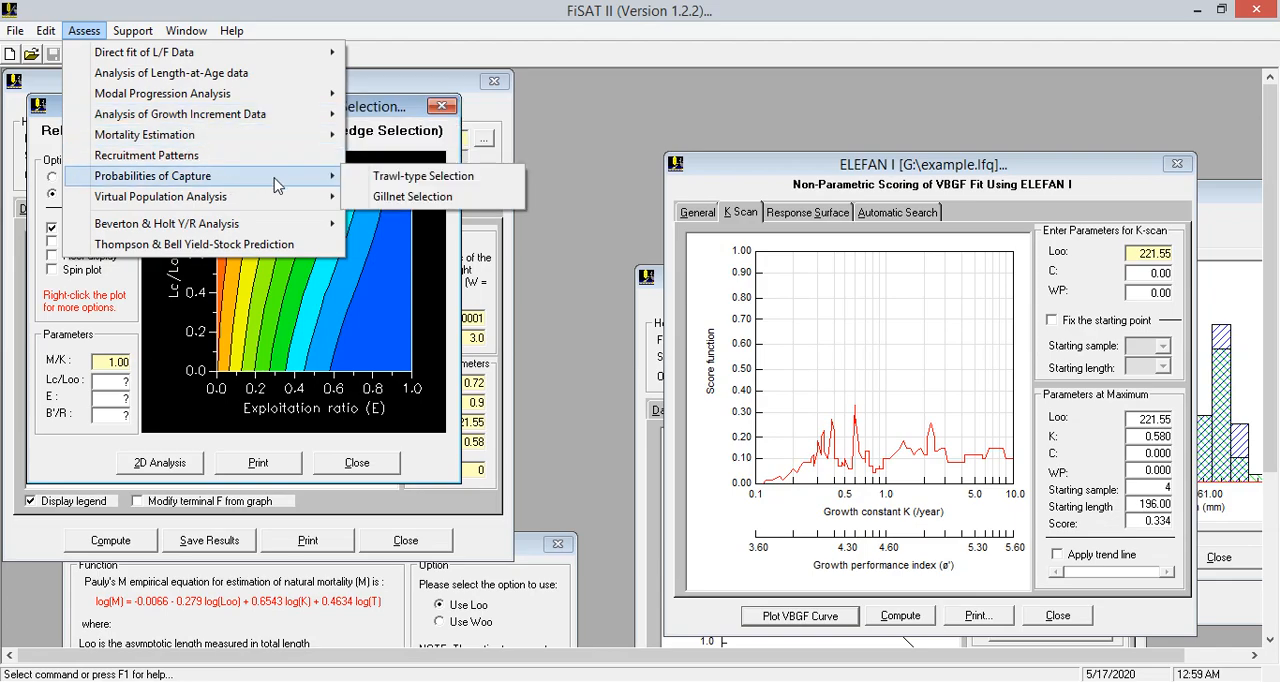
{"action": "mouse_move", "coordinate": [220, 226]}
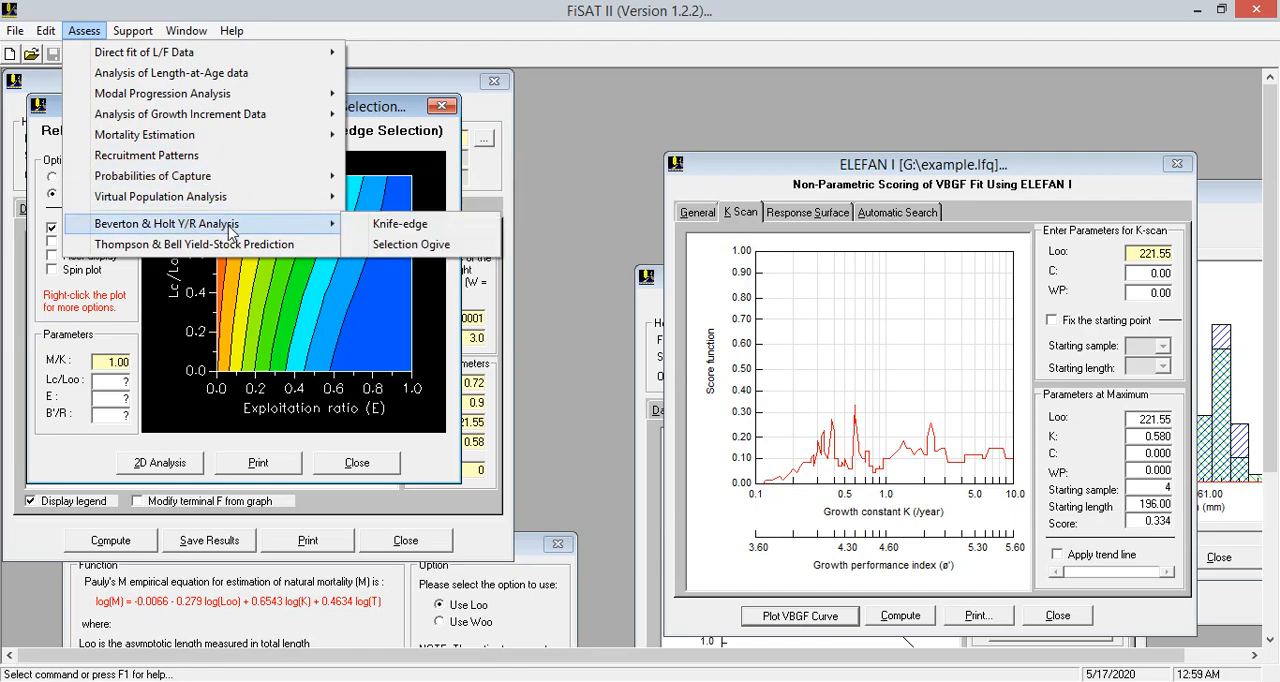
{"action": "left_click", "coordinate": [572, 179]}
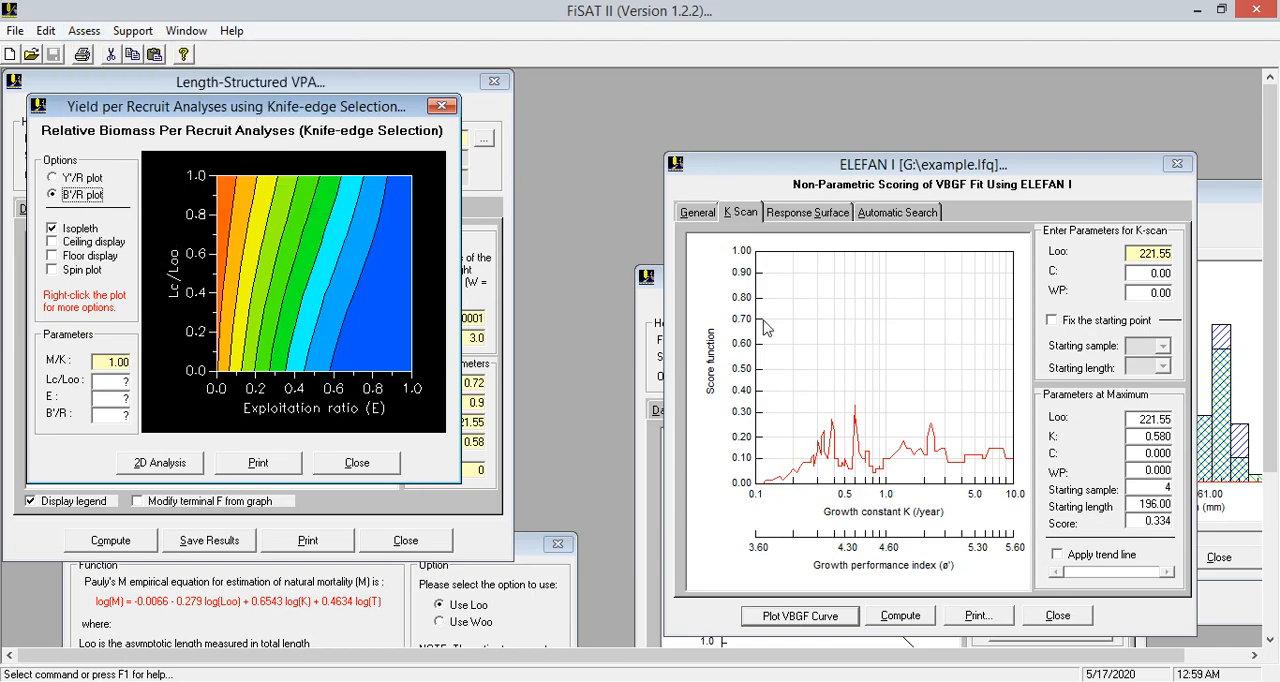